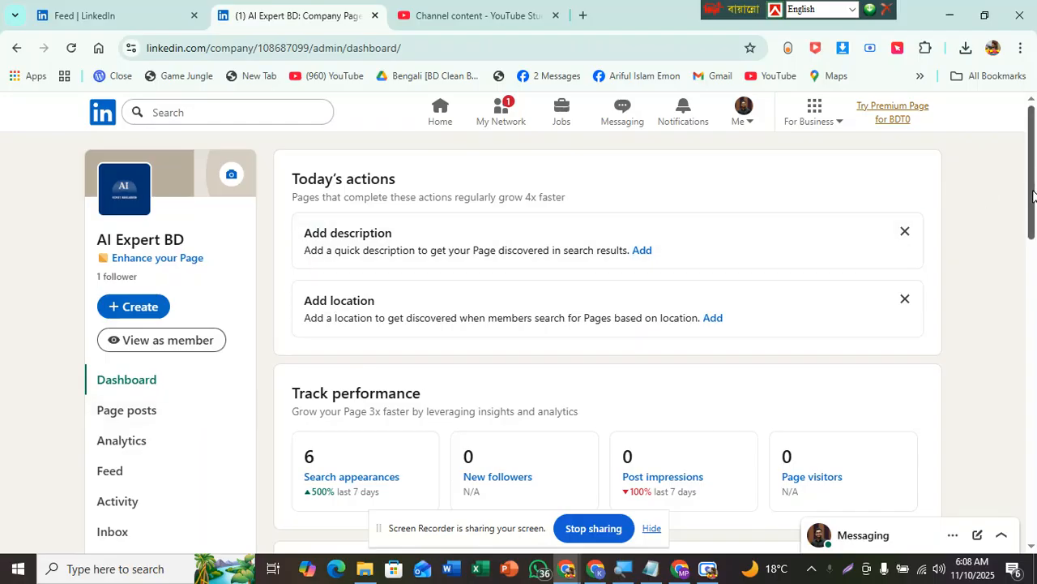
{"action": "left_click_drag", "start_coordinate": [1033, 195], "coordinate": [1035, 102]}
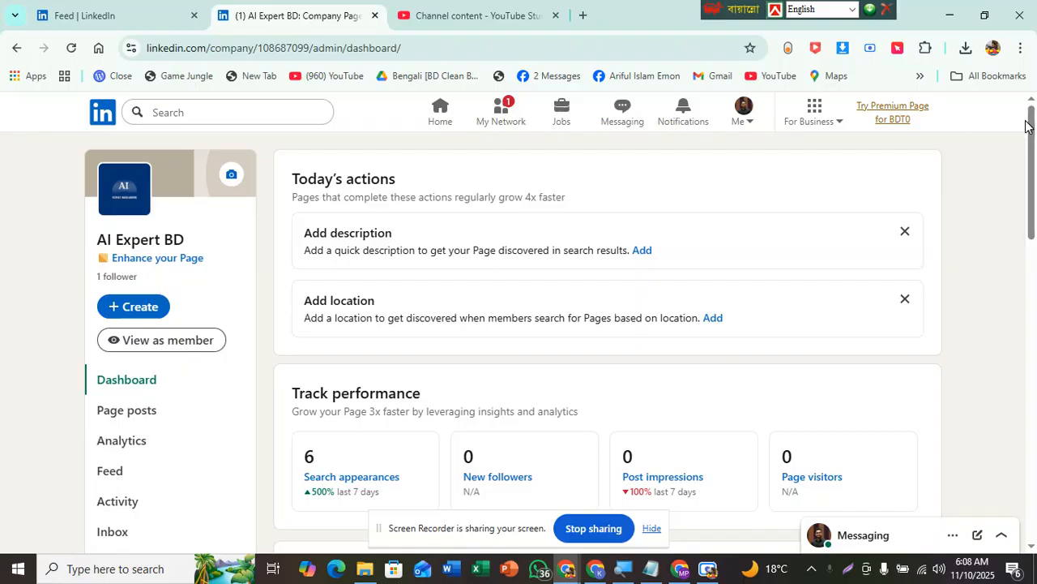
{"action": "mouse_move", "coordinate": [1028, 126]}
{"action": "left_mouse_down"}
{"action": "mouse_move", "coordinate": [1033, 215]}
{"action": "mouse_move", "coordinate": [1035, 122]}
{"action": "left_mouse_up"}
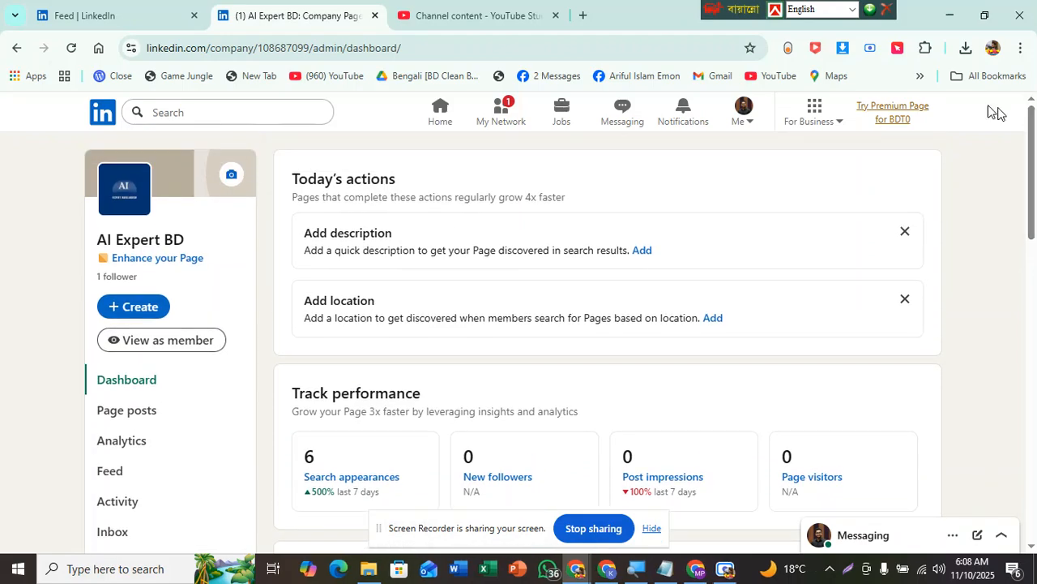
{"action": "left_click_drag", "start_coordinate": [723, 5], "coordinate": [693, 35]}
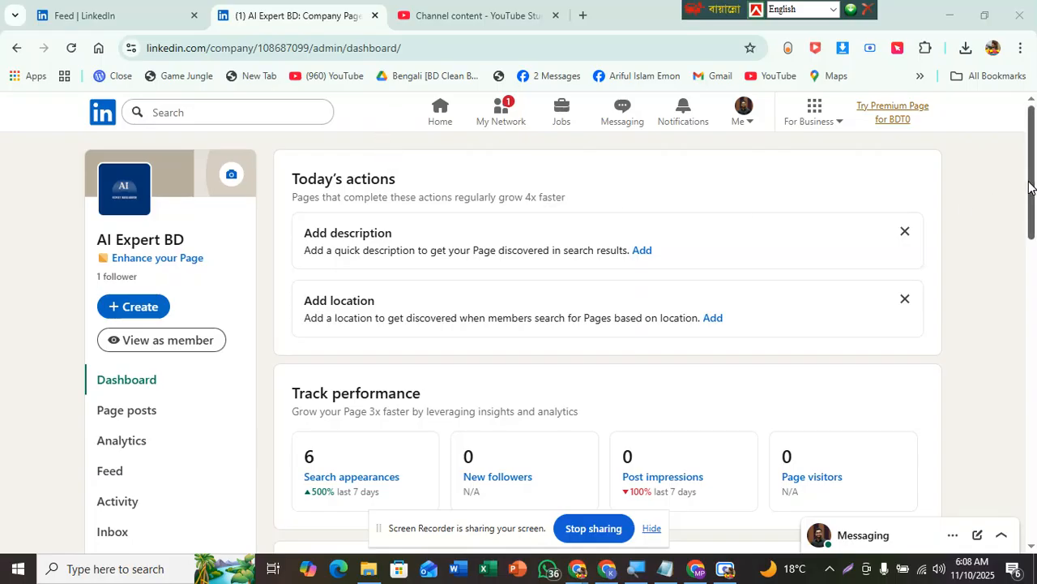
{"action": "mouse_move", "coordinate": [1032, 183]}
{"action": "left_mouse_down"}
{"action": "mouse_move", "coordinate": [1033, 208]}
{"action": "mouse_move", "coordinate": [1033, 178]}
{"action": "left_mouse_up"}
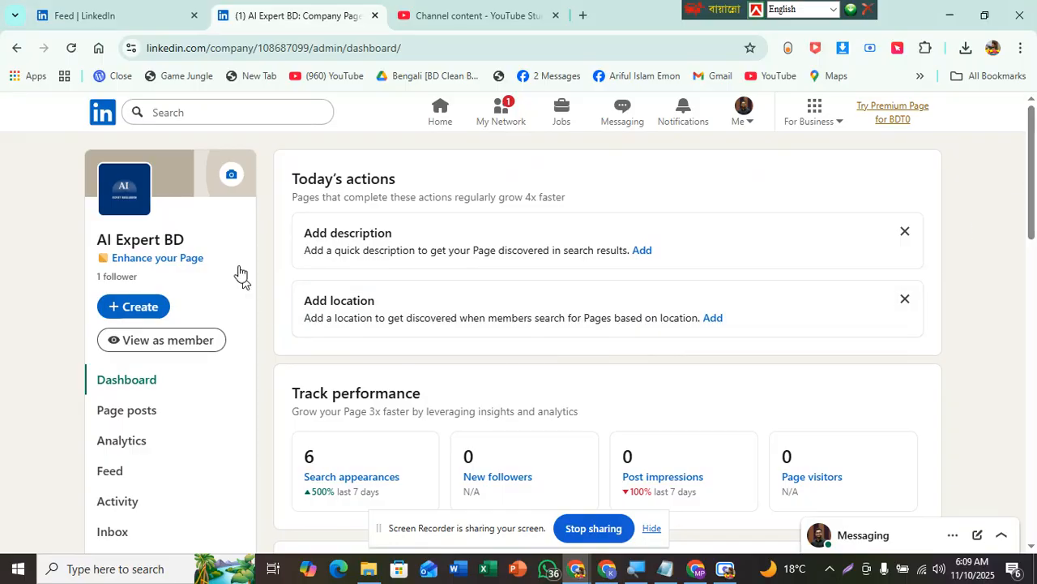
{"action": "mouse_move", "coordinate": [1033, 149]}
{"action": "left_mouse_down"}
{"action": "mouse_move", "coordinate": [1035, 281]}
{"action": "mouse_move", "coordinate": [1036, 140]}
{"action": "left_mouse_up"}
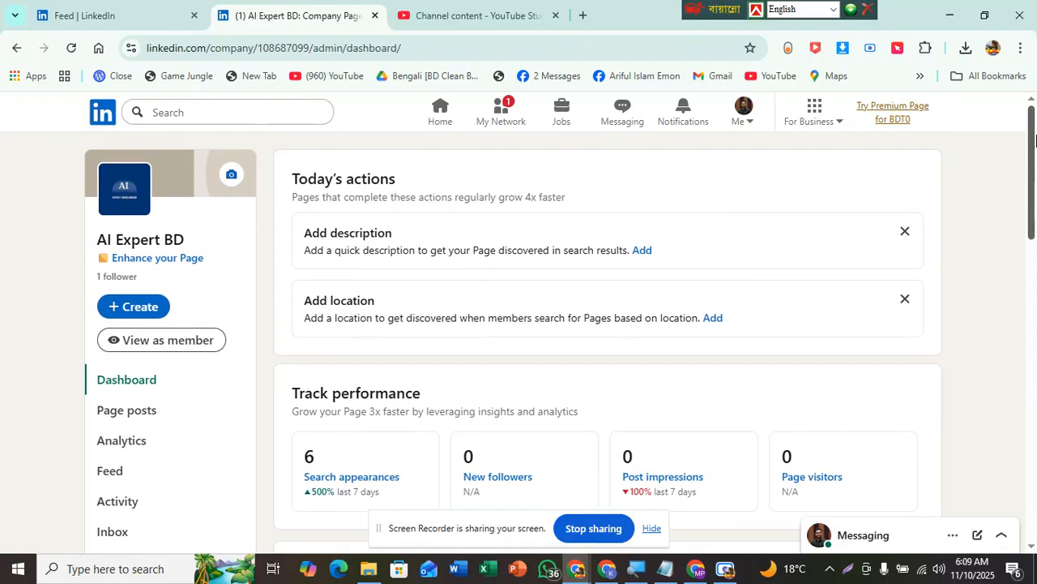
- Open the cover image chooser for the AI Expert BD page, look through the stock images and close it without choosing one
{"action": "left_click", "coordinate": [231, 179]}
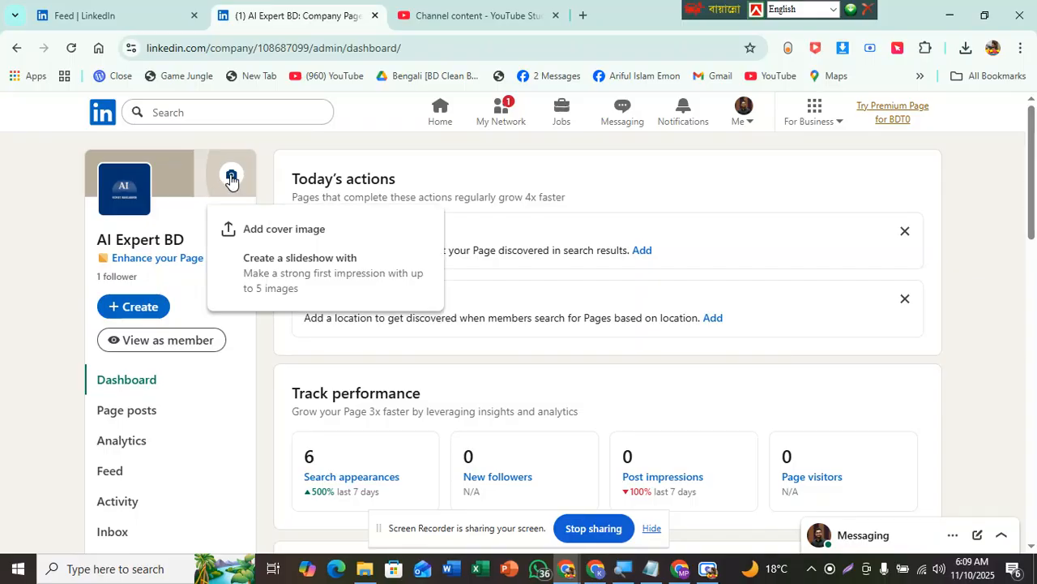
{"action": "left_click", "coordinate": [268, 229]}
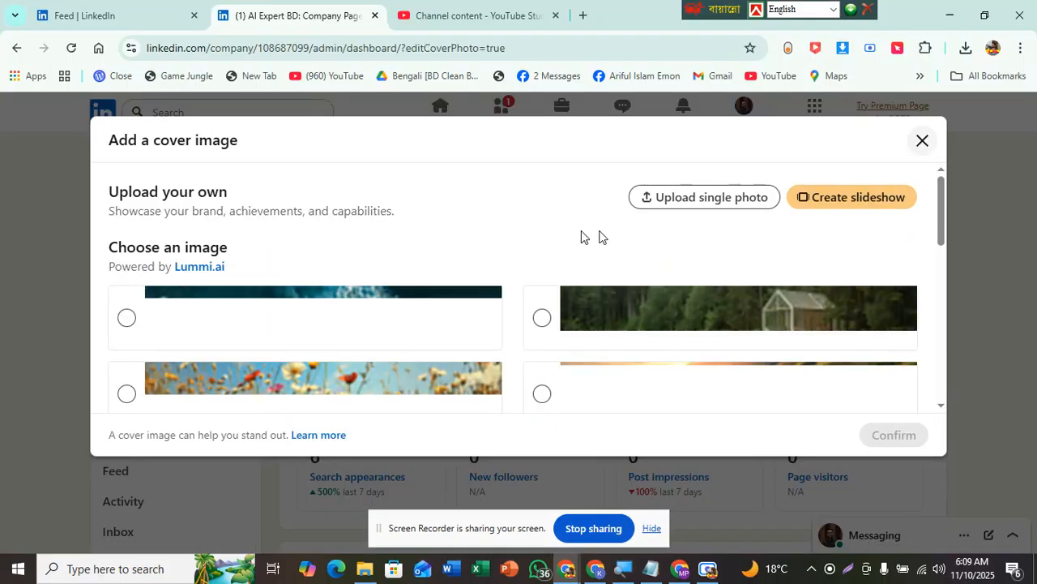
{"action": "left_click_drag", "start_coordinate": [941, 191], "coordinate": [970, 361]}
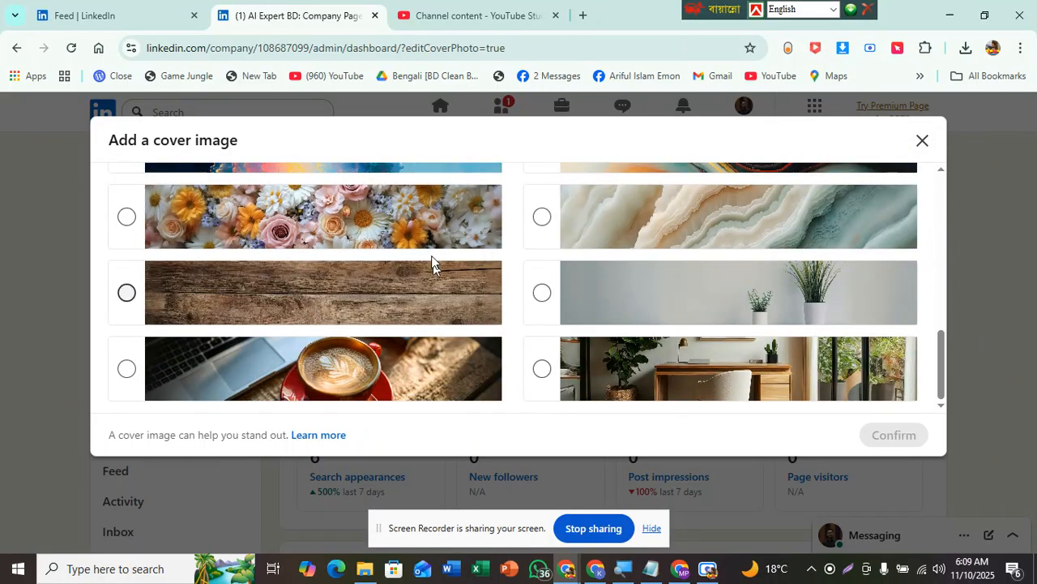
{"action": "left_click_drag", "start_coordinate": [945, 339], "coordinate": [940, 190]}
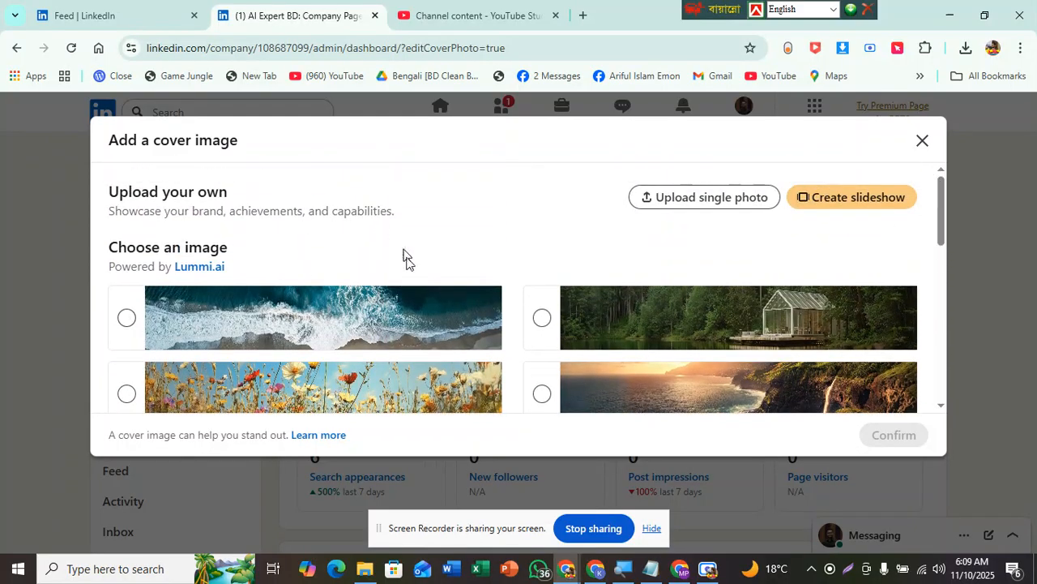
{"action": "mouse_move", "coordinate": [940, 211]}
{"action": "left_mouse_down"}
{"action": "mouse_move", "coordinate": [959, 372]}
{"action": "mouse_move", "coordinate": [940, 199]}
{"action": "left_mouse_up"}
{"action": "left_click", "coordinate": [921, 140]}
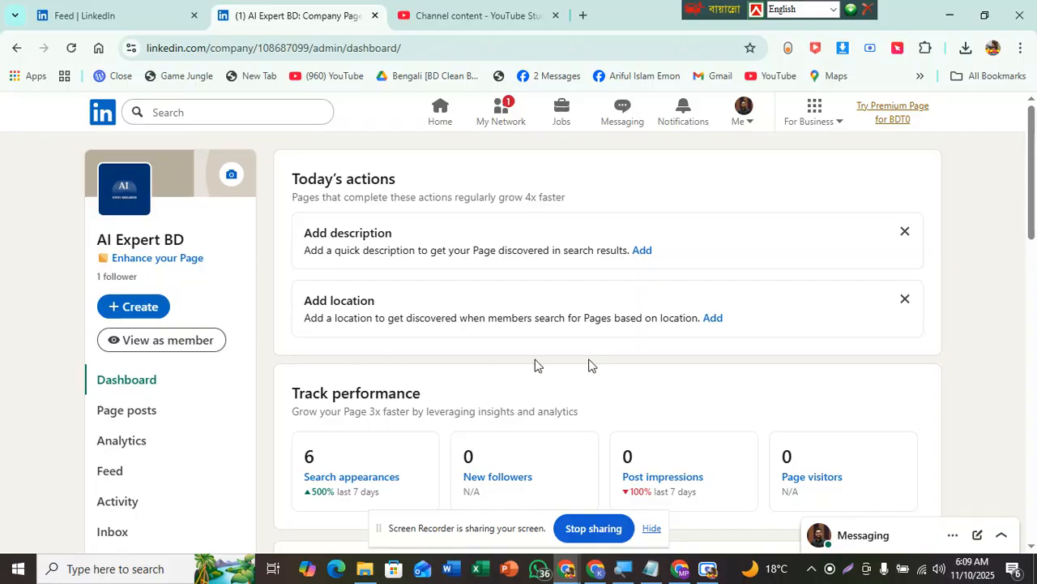
- Hide the screen-sharing notice, search Google for "linkdein page cover size" in a new tab and review the recommended dimensions
{"action": "left_click", "coordinate": [653, 528]}
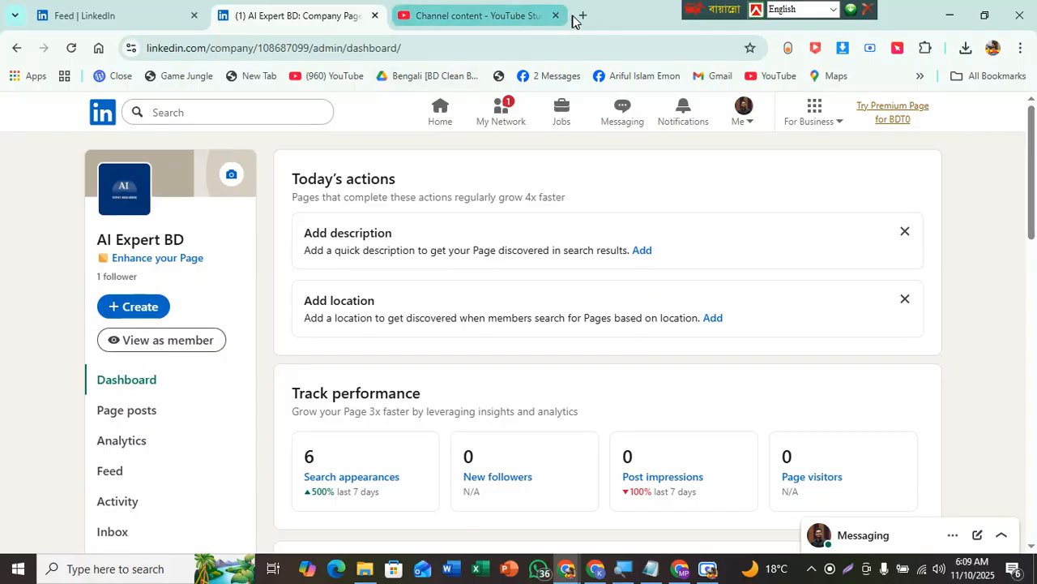
{"action": "key", "text": "ctrl+t"}
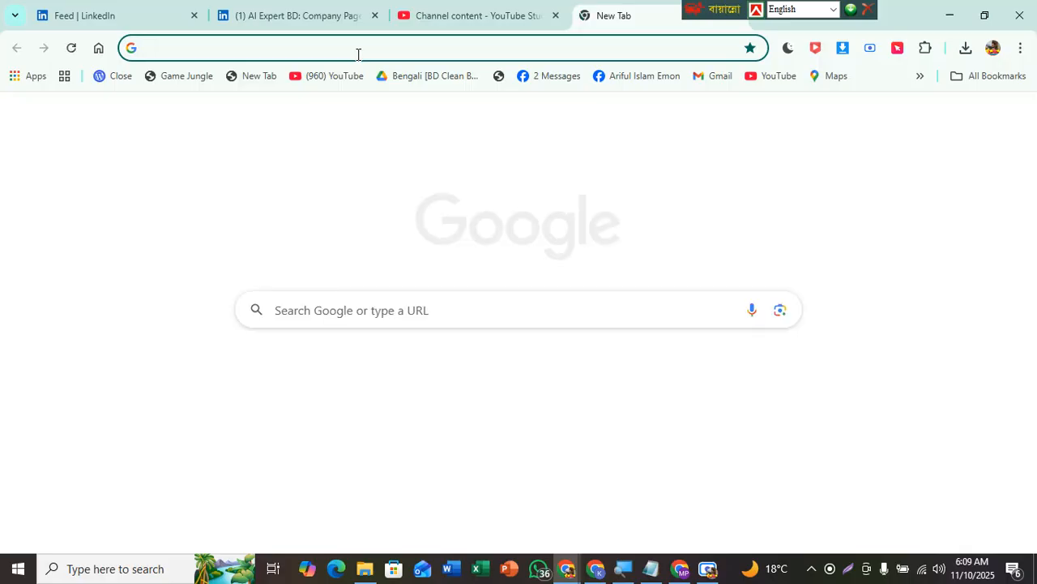
{"action": "type", "text": "link"}
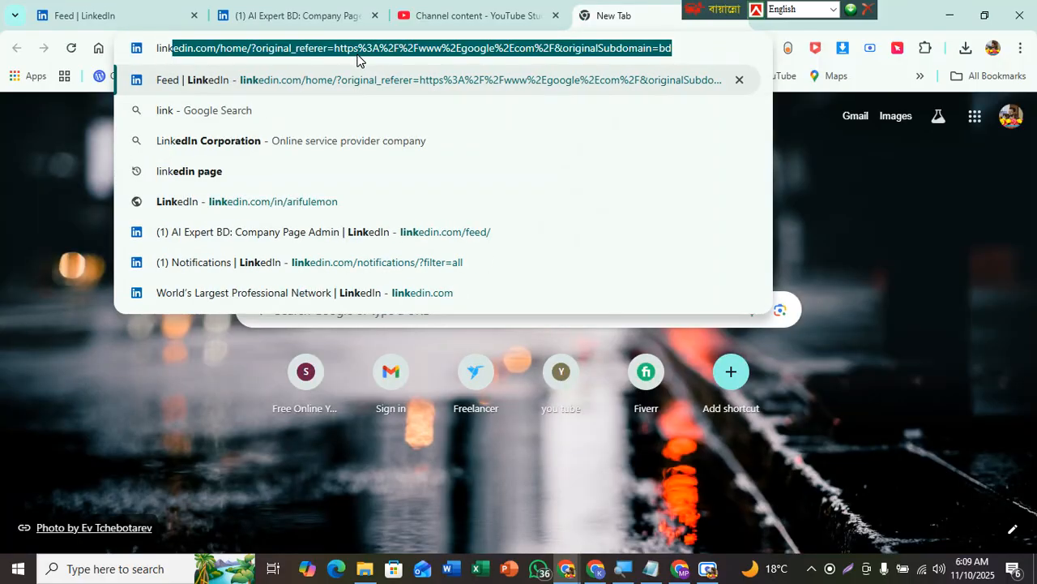
{"action": "type", "text": "dein page "}
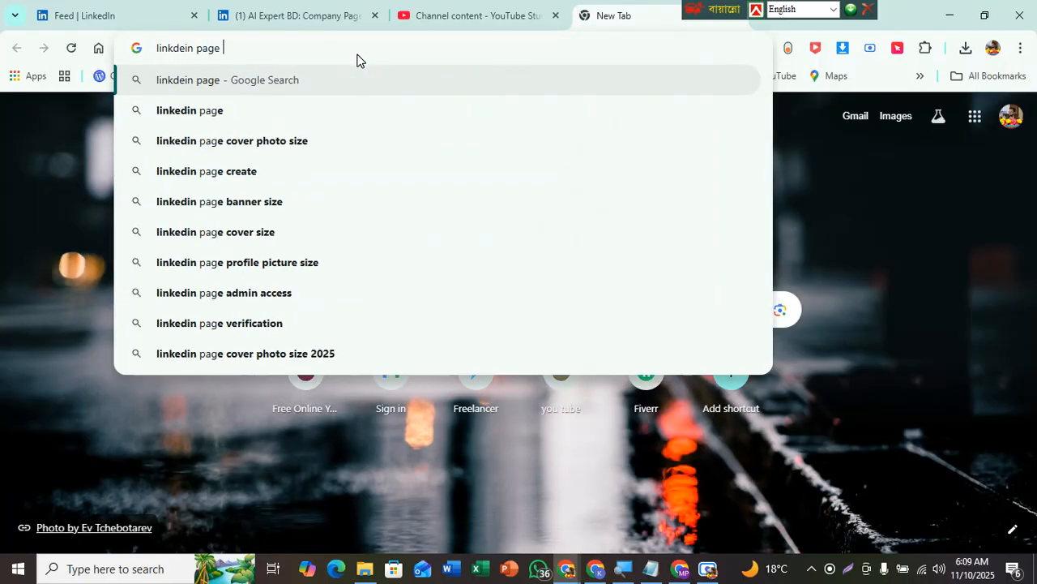
{"action": "type", "text": "cover soi"}
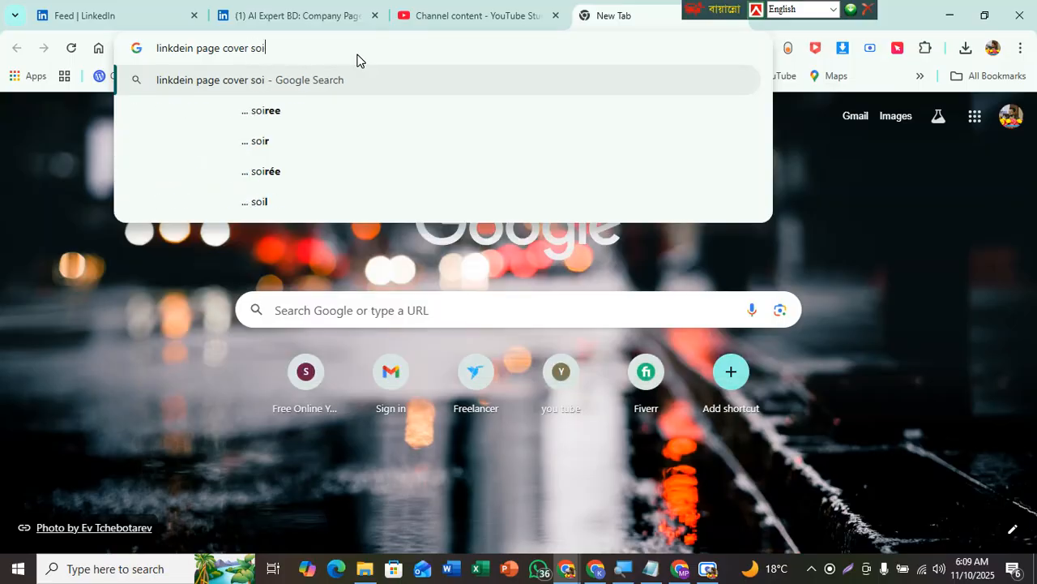
{"action": "key", "text": "BackSpace"}
{"action": "key", "text": "BackSpace"}
{"action": "type", "text": "ize"}
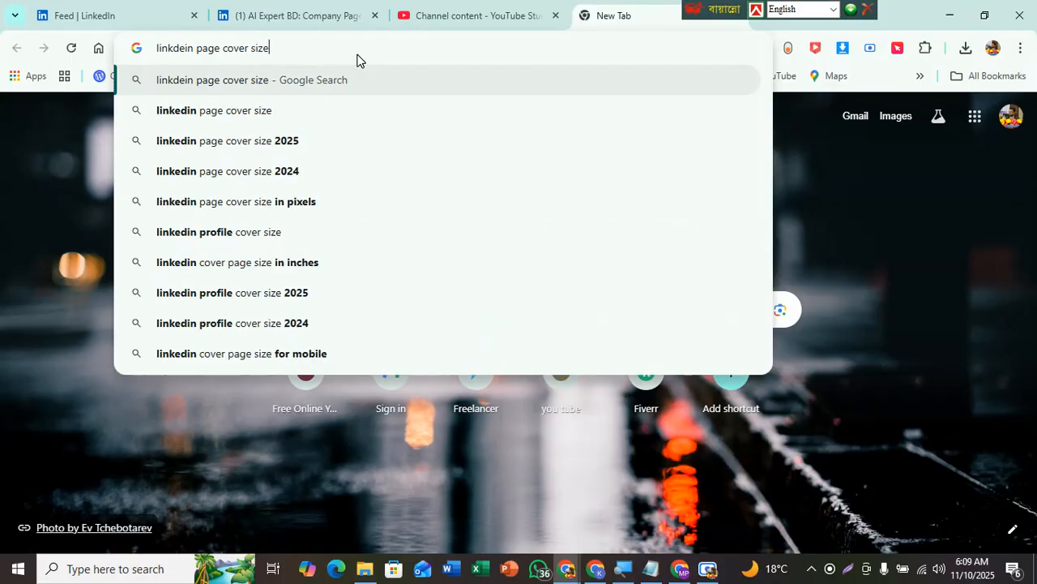
{"action": "key", "text": "Return"}
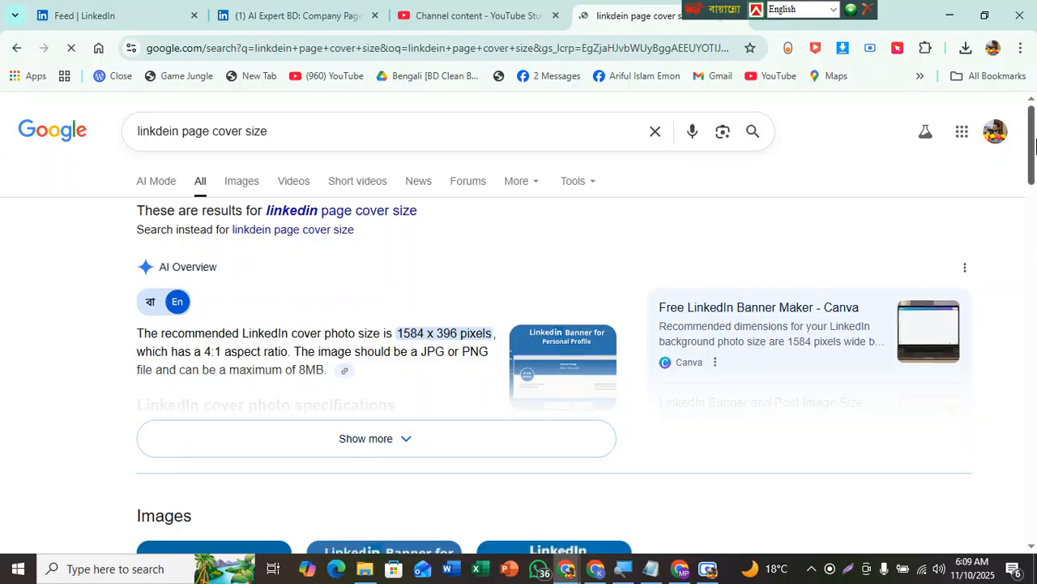
{"action": "mouse_move", "coordinate": [1035, 134]}
{"action": "left_mouse_down"}
{"action": "mouse_move", "coordinate": [1035, 168]}
{"action": "mouse_move", "coordinate": [1035, 139]}
{"action": "left_mouse_up"}
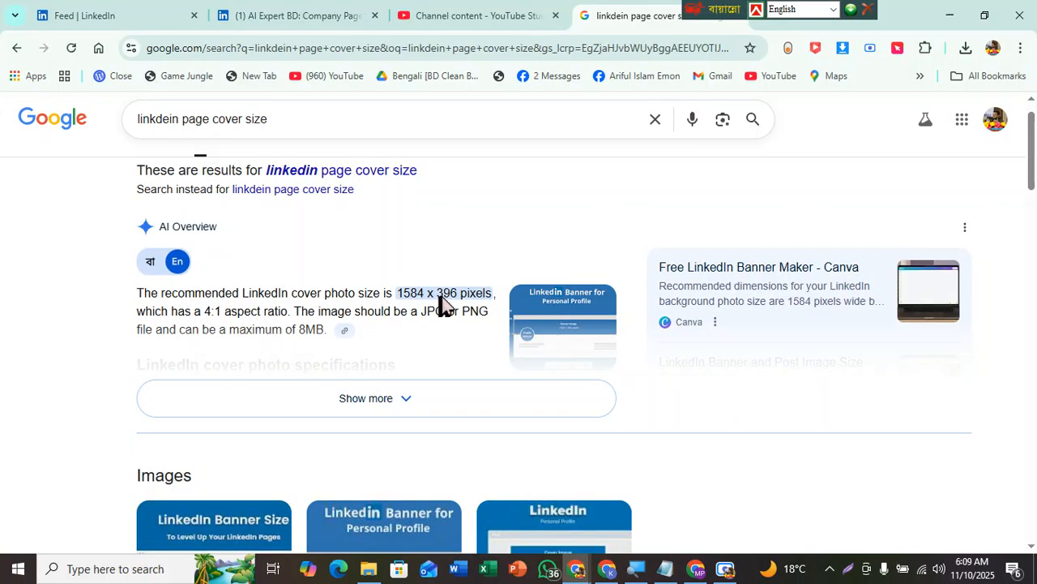
{"action": "left_click_drag", "start_coordinate": [1033, 179], "coordinate": [1035, 336]}
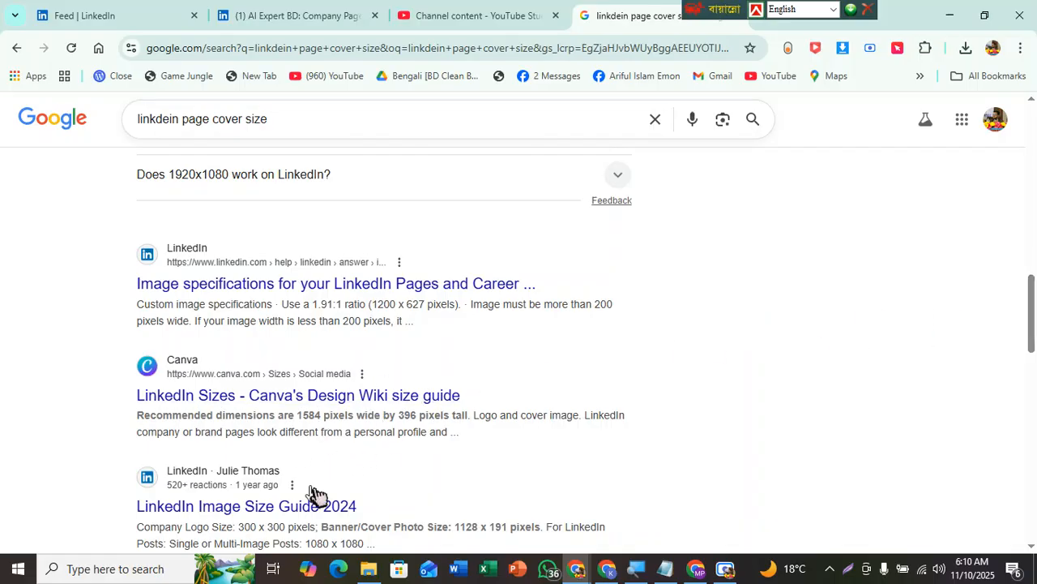
- Return to the LinkedIn page briefly, switch to the Canva window and search its templates for "Linkedin cover for compnay page"
{"action": "left_click", "coordinate": [309, 18]}
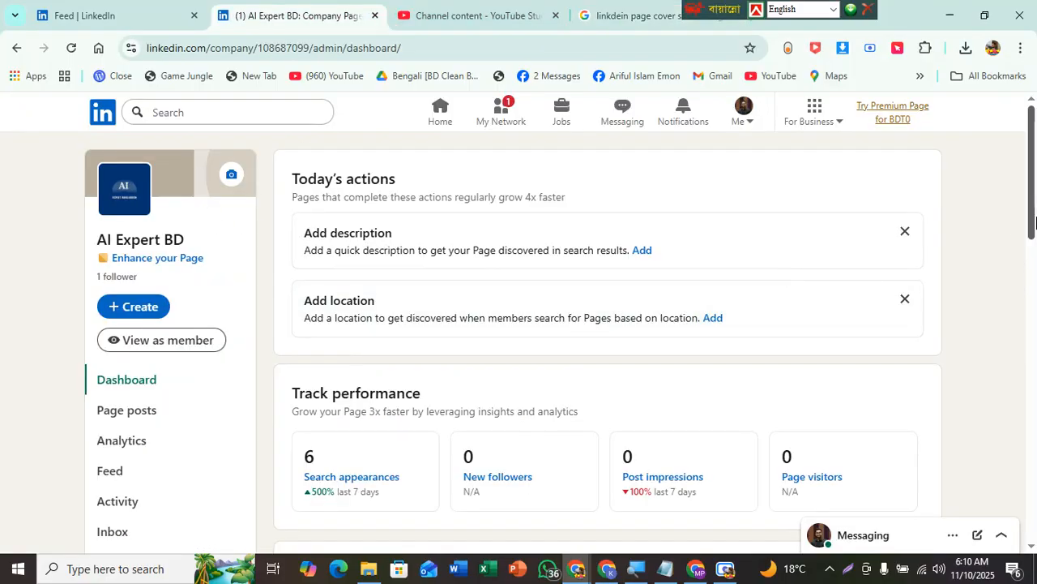
{"action": "left_click_drag", "start_coordinate": [1034, 227], "coordinate": [1034, 203]}
{"action": "left_click_drag", "start_coordinate": [705, 10], "coordinate": [805, 8]}
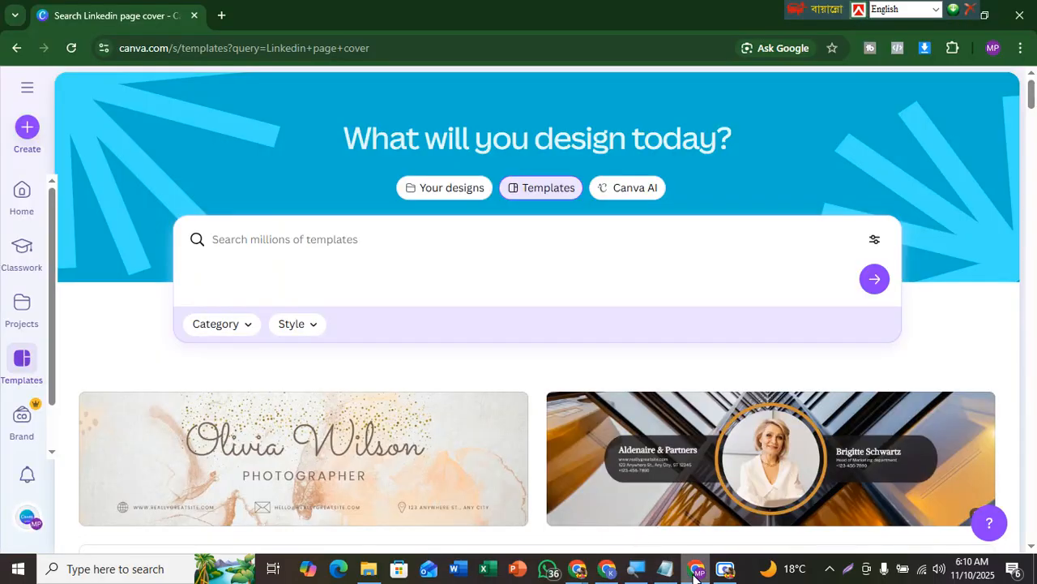
{"action": "left_click", "coordinate": [695, 568]}
{"action": "left_click", "coordinate": [291, 239]}
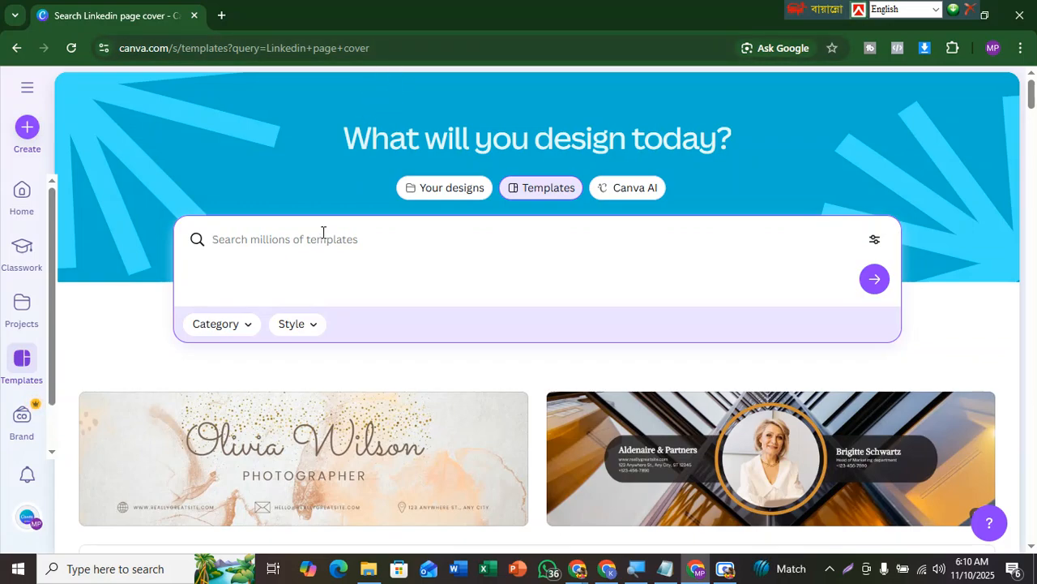
{"action": "type", "text": "Linkedin"}
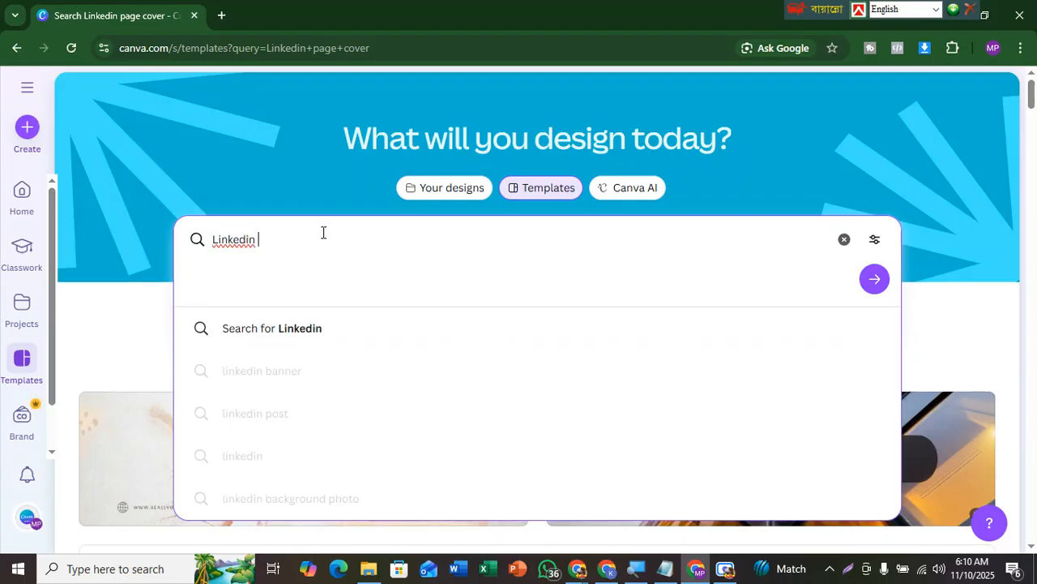
{"action": "type", "text": " cover for "}
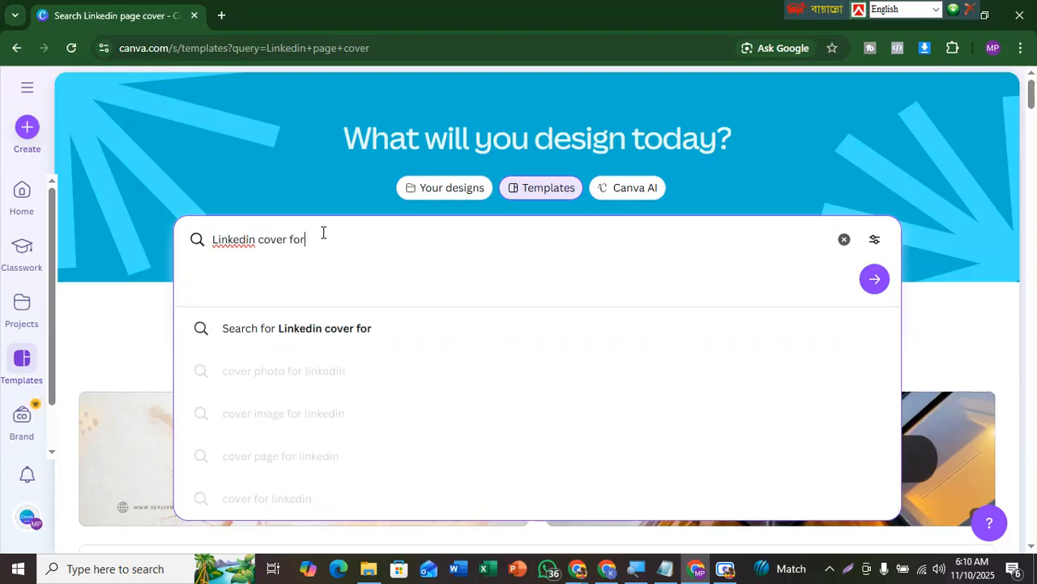
{"action": "type", "text": "compnay page"}
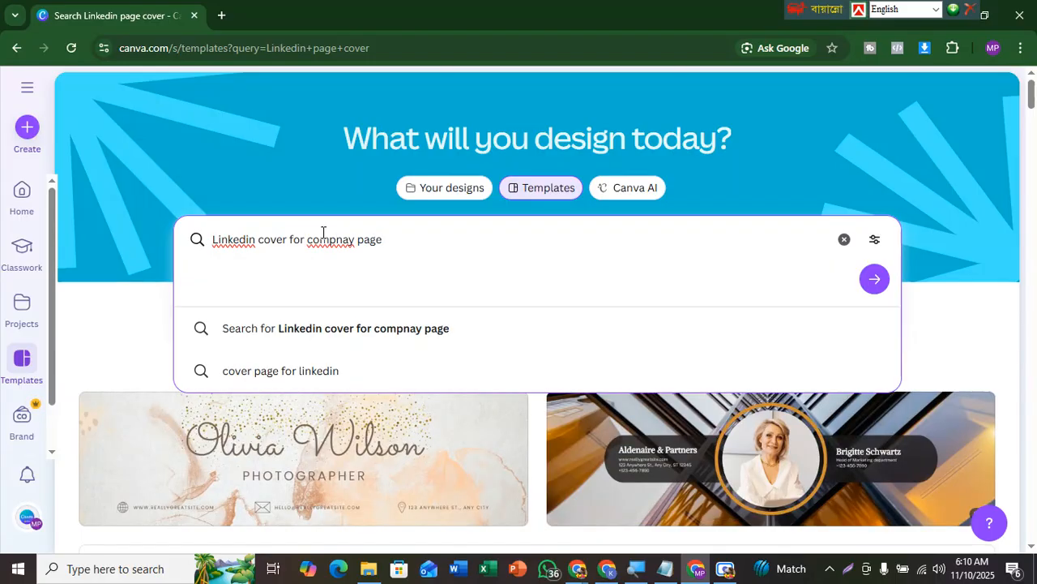
{"action": "key", "text": "Return"}
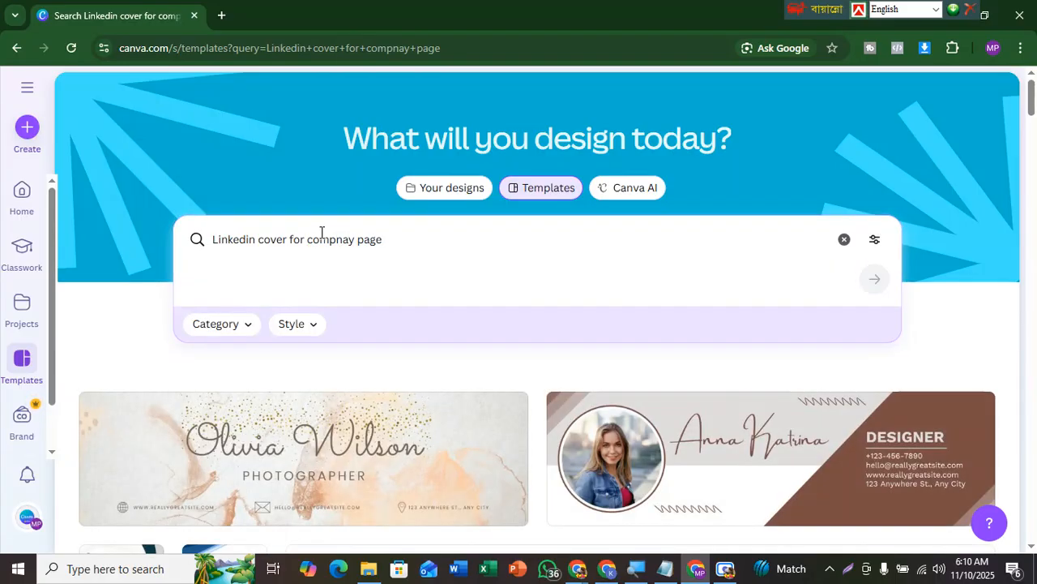
- Look through the template results and refine the search to "Linkedin cover for compnay page ai"
{"action": "scroll", "coordinate": [1034, 105], "scroll_direction": "down", "scroll_amount": 4}
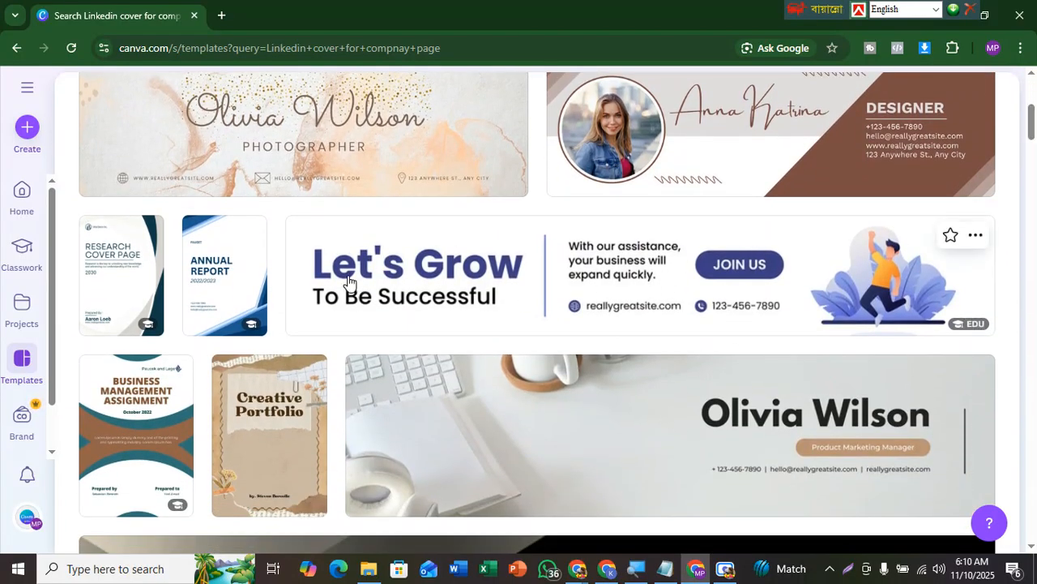
{"action": "left_click_drag", "start_coordinate": [1034, 128], "coordinate": [1035, 130]}
{"action": "scroll", "coordinate": [814, 239], "scroll_direction": "down", "scroll_amount": 6}
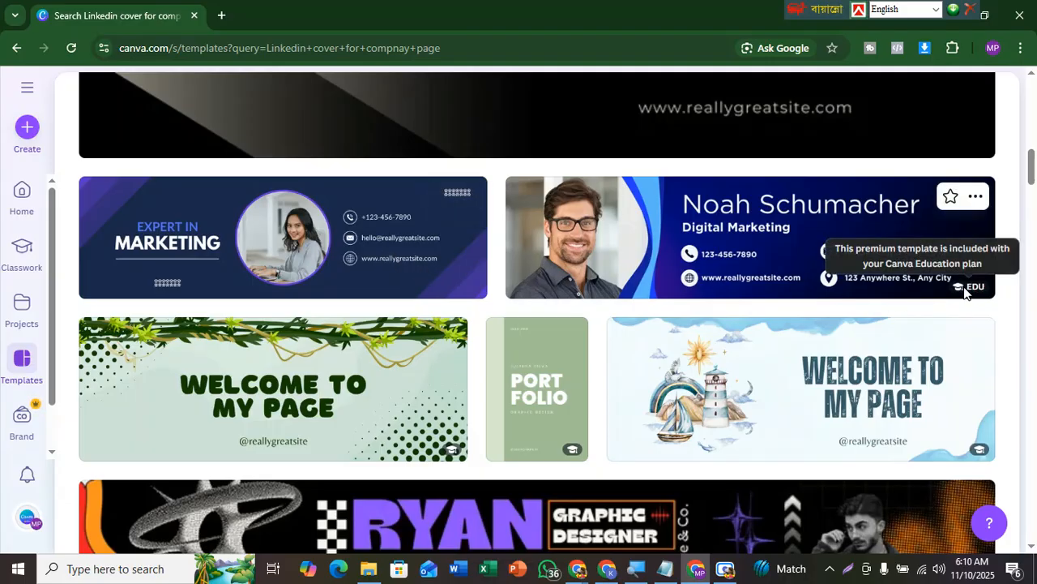
{"action": "mouse_move", "coordinate": [1033, 183]}
{"action": "left_mouse_down"}
{"action": "mouse_move", "coordinate": [1036, 201]}
{"action": "mouse_move", "coordinate": [1035, 190]}
{"action": "left_mouse_up"}
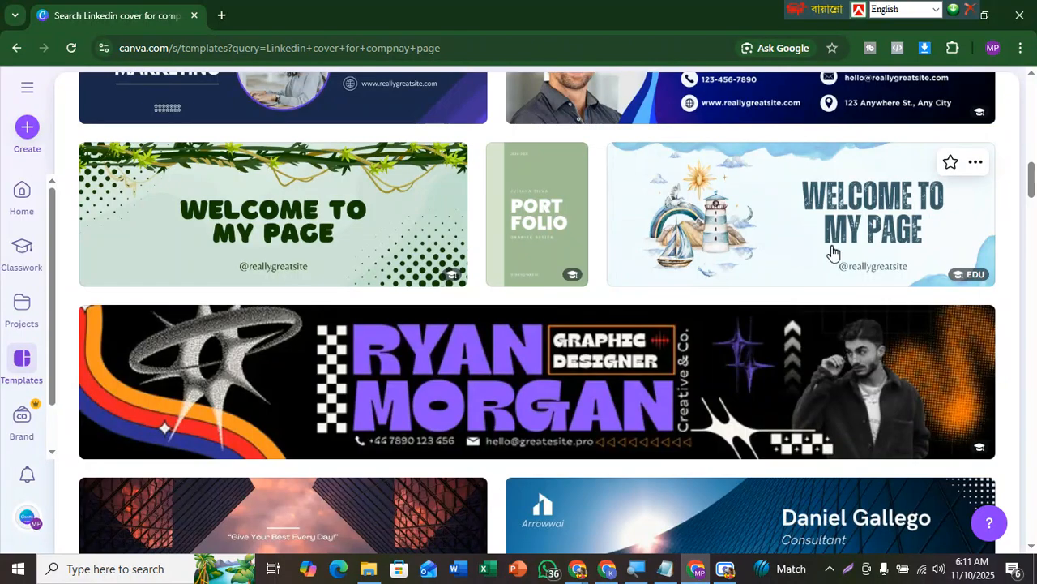
{"action": "mouse_move", "coordinate": [1034, 188]}
{"action": "left_mouse_down"}
{"action": "mouse_move", "coordinate": [1034, 418]}
{"action": "mouse_move", "coordinate": [1031, 95]}
{"action": "left_mouse_up"}
{"action": "left_click", "coordinate": [435, 244]}
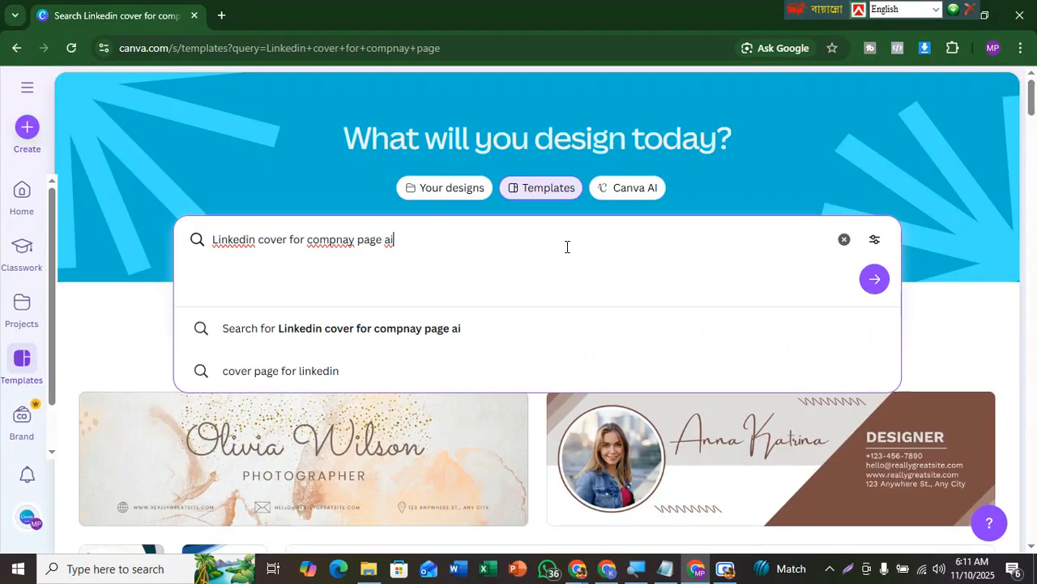
{"action": "key", "text": "Return"}
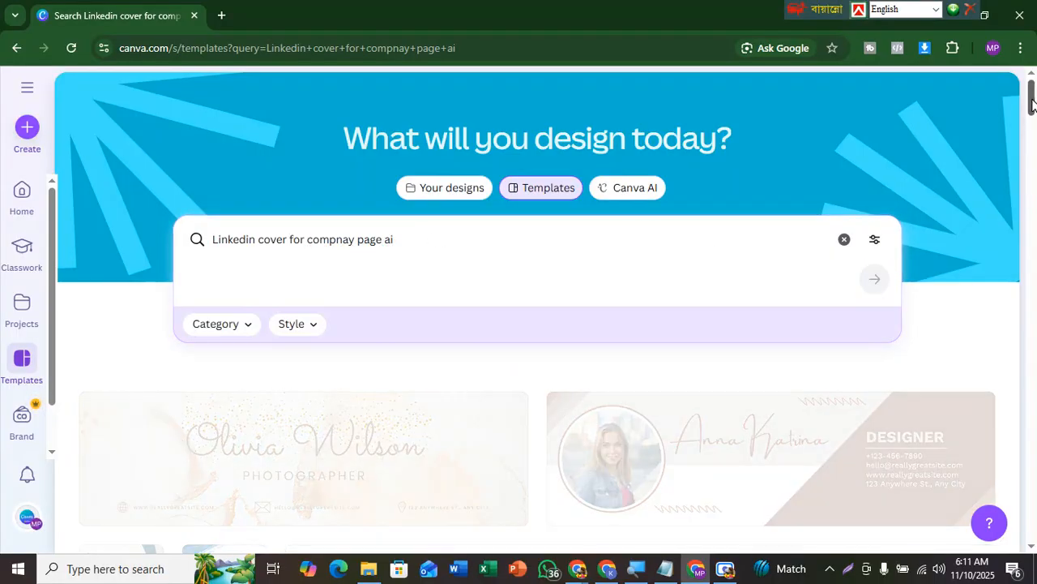
{"action": "mouse_move", "coordinate": [1032, 106]}
{"action": "left_mouse_down"}
{"action": "mouse_move", "coordinate": [1033, 132]}
{"action": "mouse_move", "coordinate": [1033, 110]}
{"action": "left_mouse_up"}
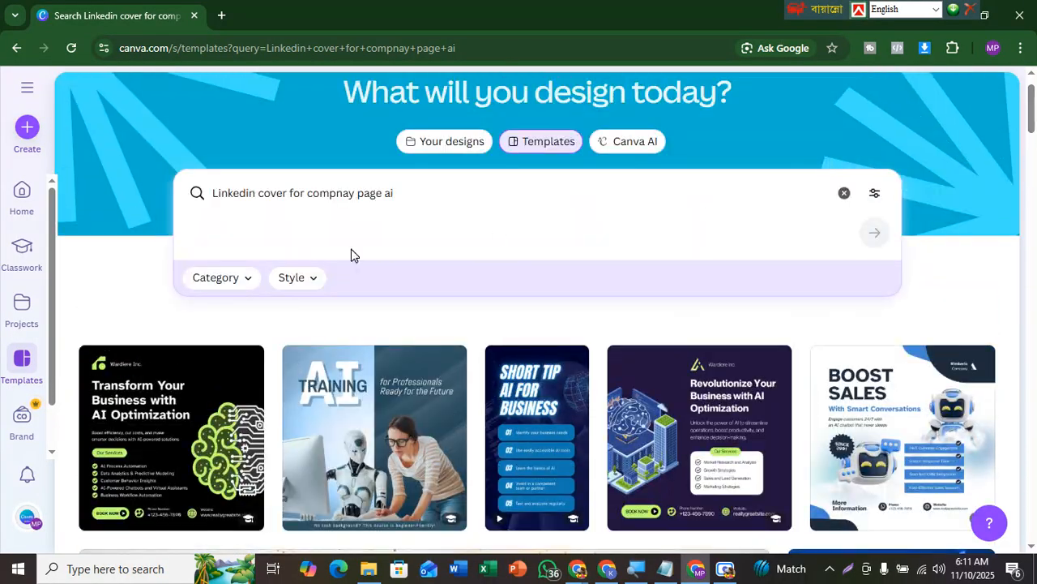
- Look through the template categories and filter the results to LinkedIn Background Photo
{"action": "left_click", "coordinate": [226, 284]}
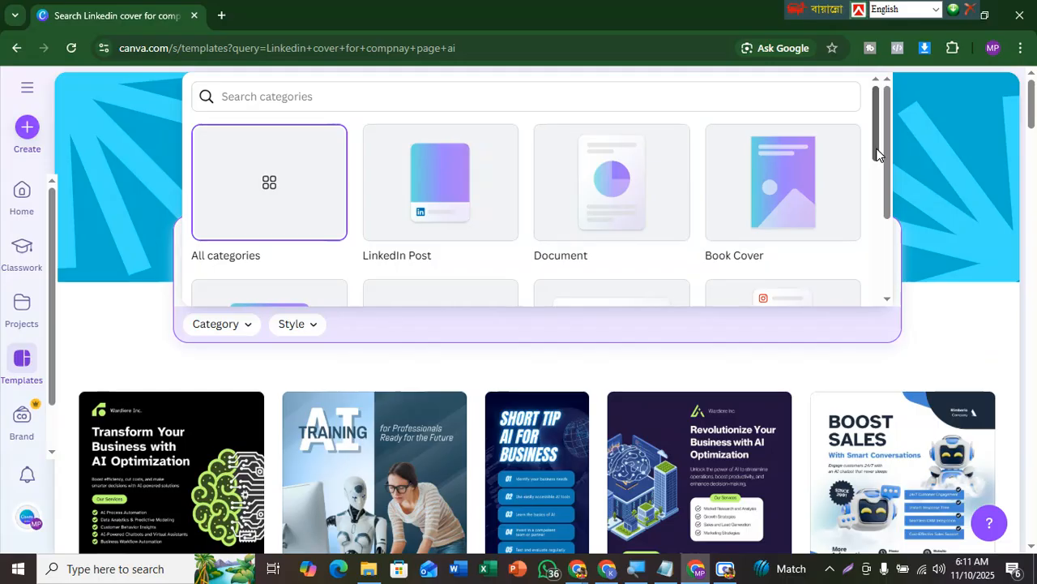
{"action": "left_click_drag", "start_coordinate": [878, 154], "coordinate": [886, 300]}
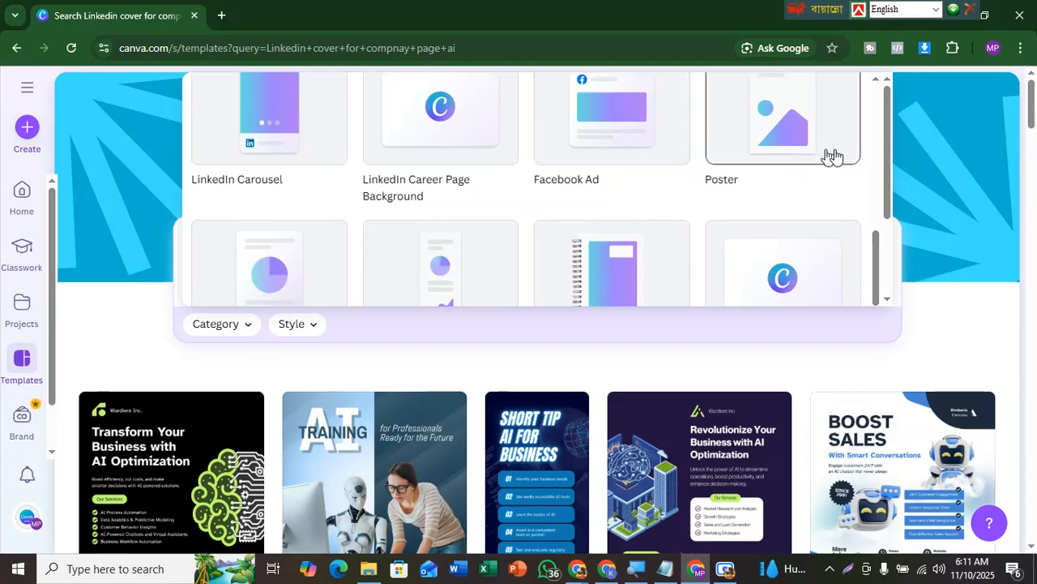
{"action": "left_click_drag", "start_coordinate": [889, 155], "coordinate": [897, 223]}
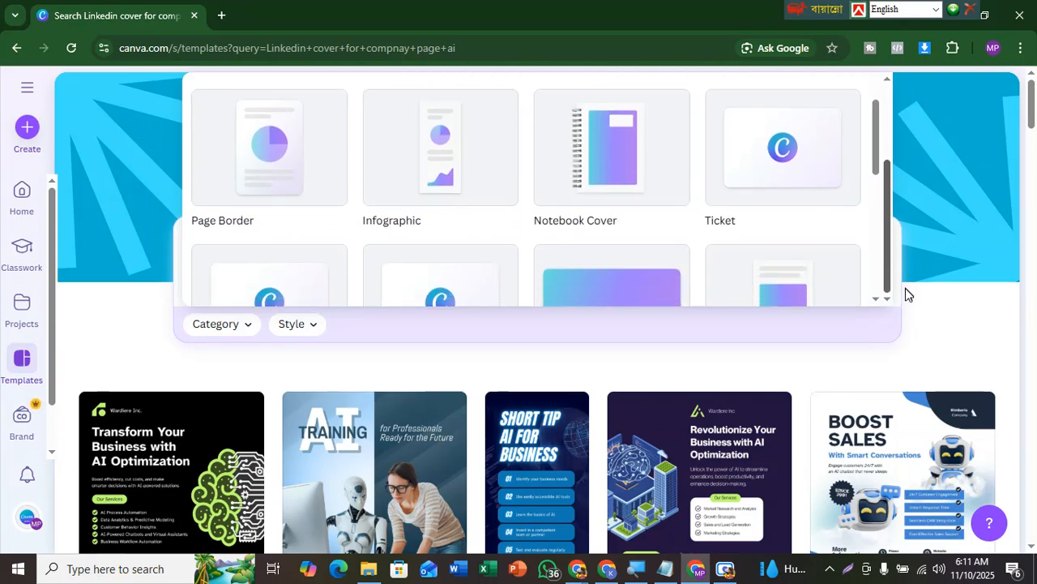
{"action": "left_click_drag", "start_coordinate": [875, 162], "coordinate": [869, 49]}
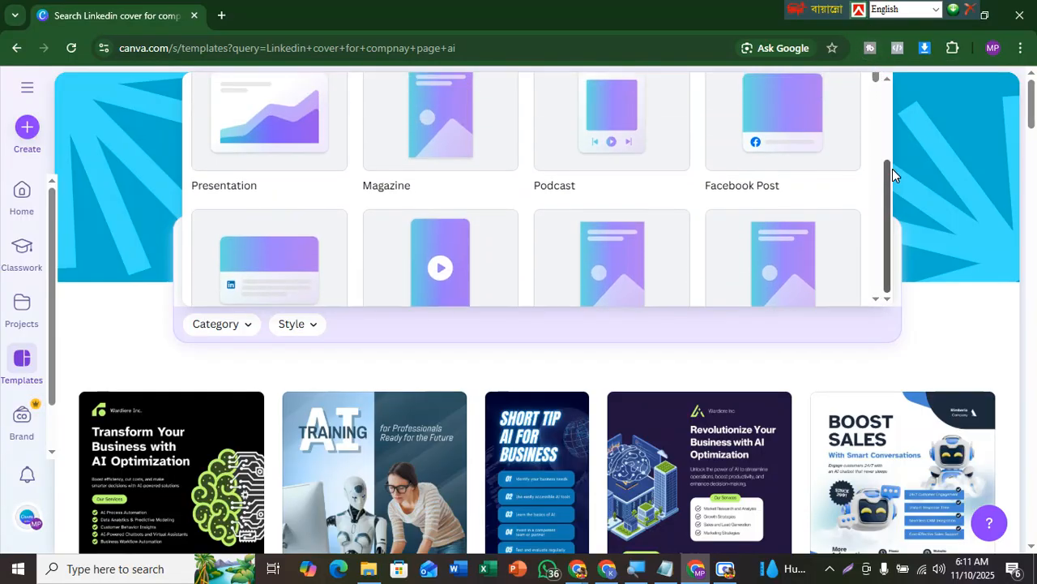
{"action": "scroll", "coordinate": [875, 78], "scroll_direction": "up", "scroll_amount": 3}
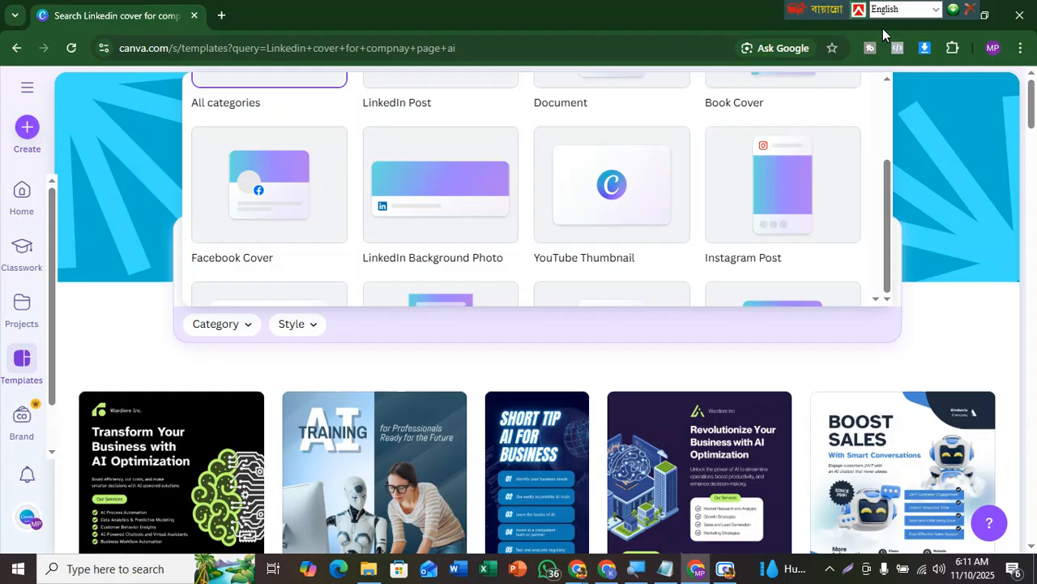
{"action": "left_click", "coordinate": [418, 211]}
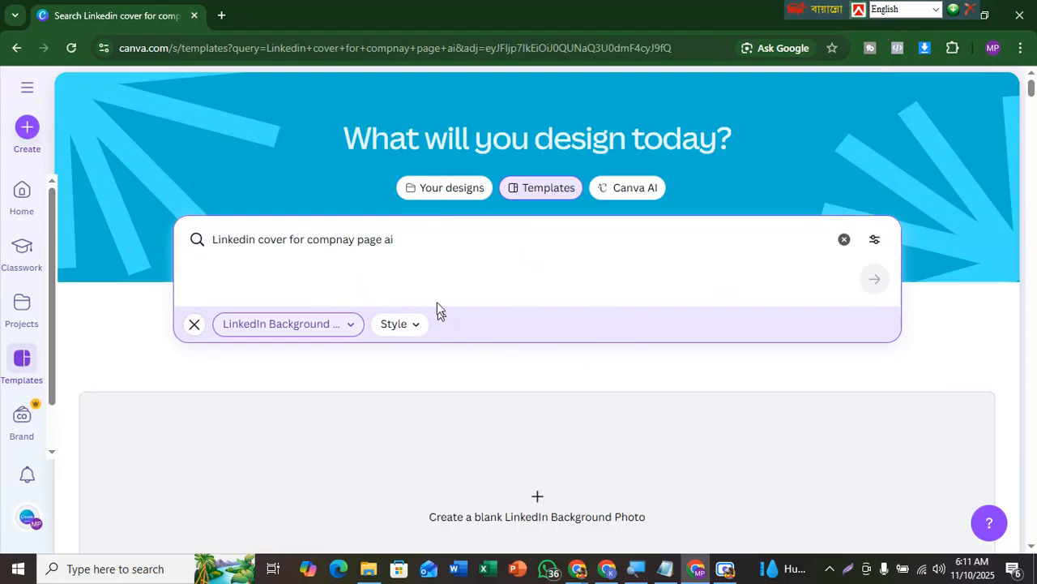
- Shorten the template search to "Linkedin cover for compnay page" and run it
{"action": "left_click", "coordinate": [428, 237]}
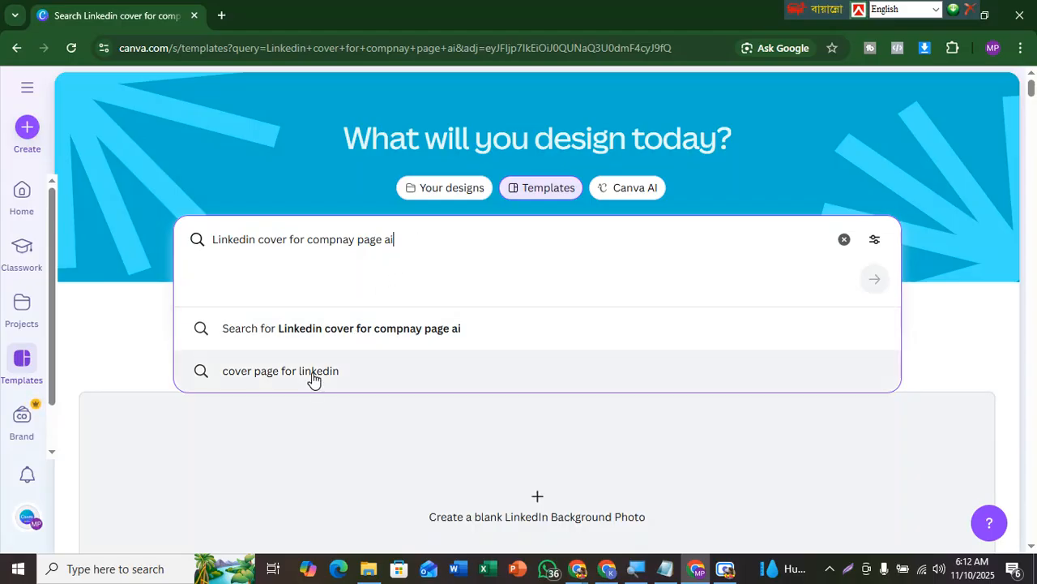
{"action": "key", "text": "BackSpace"}
{"action": "key", "text": "BackSpace"}
{"action": "key", "text": "BackSpace"}
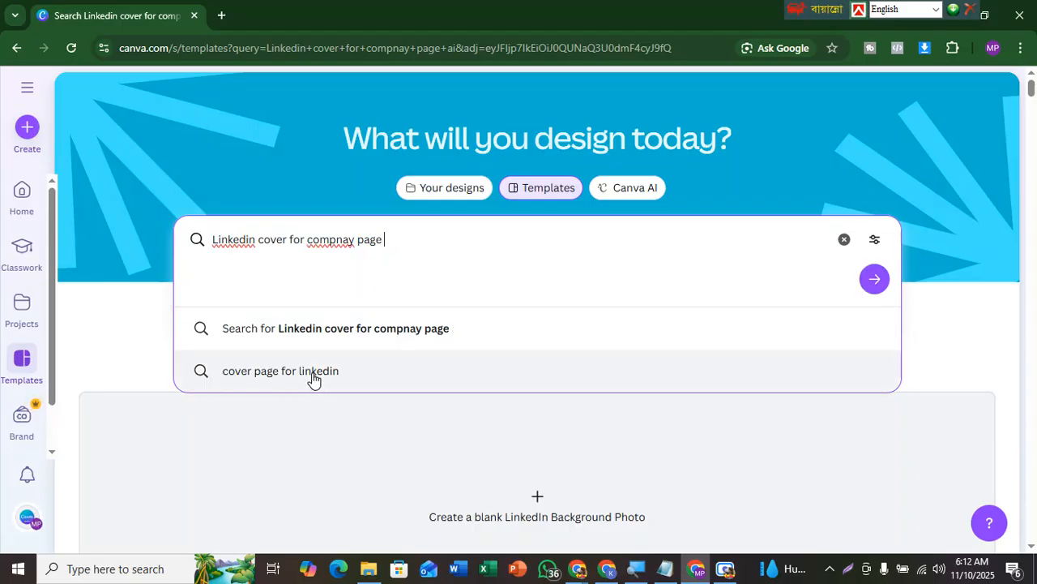
{"action": "key", "text": "Return"}
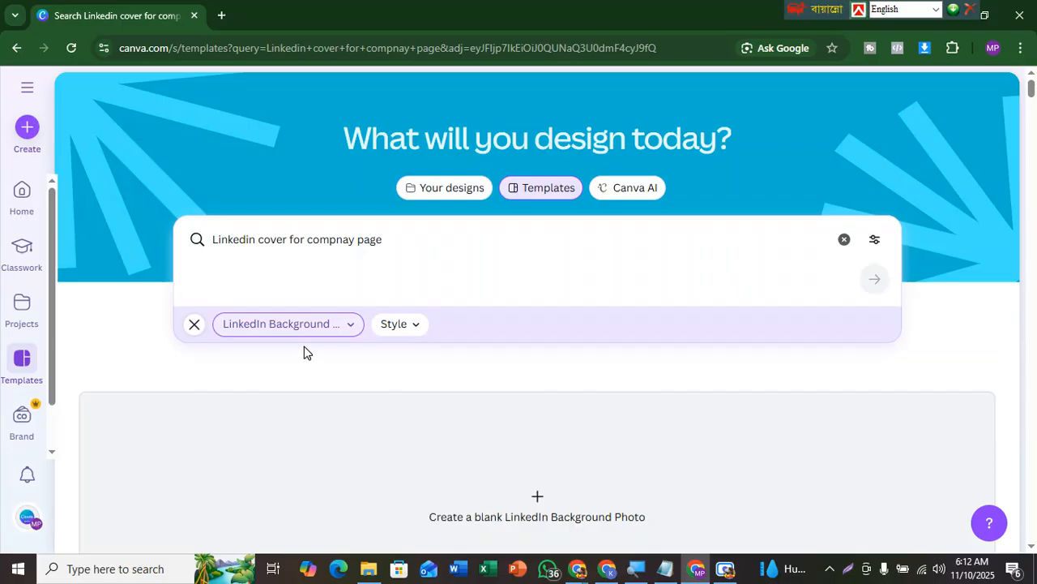
- Run the suggested search "cover page for linkedin" and clear the LinkedIn Background Photo category filter
{"action": "left_click", "coordinate": [315, 327]}
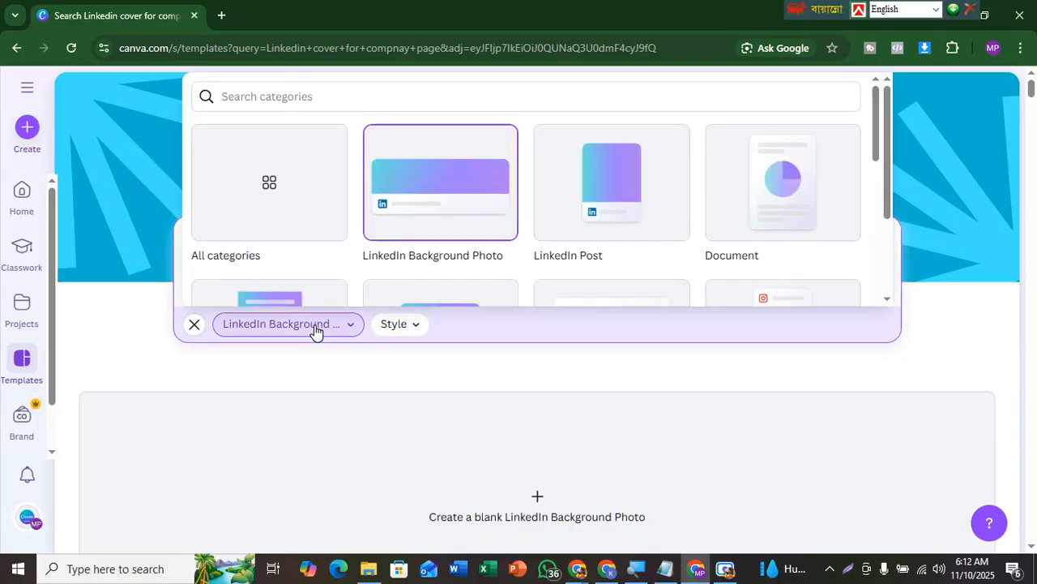
{"action": "left_click", "coordinate": [315, 327]}
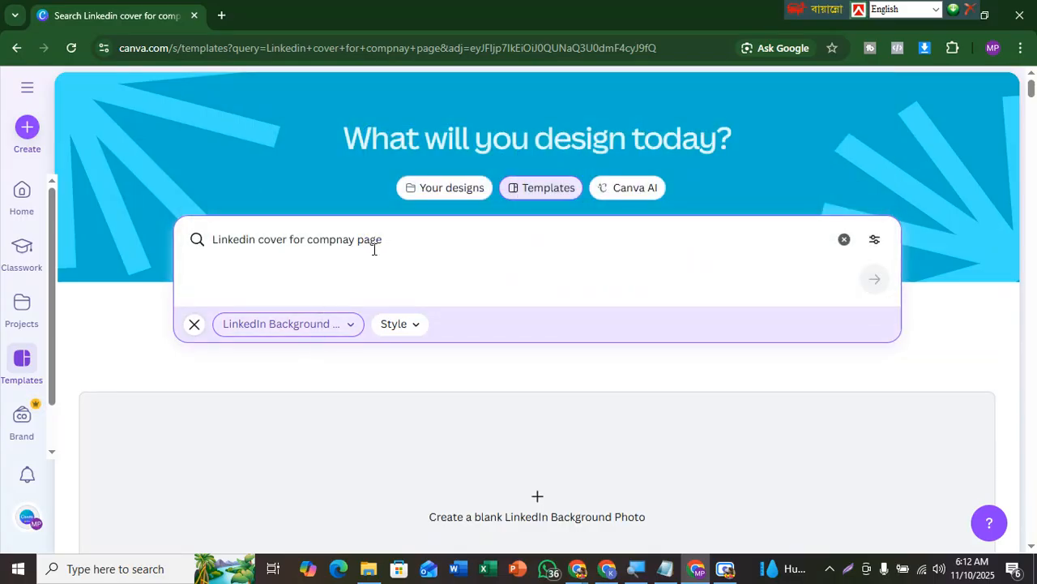
{"action": "left_click", "coordinate": [385, 247]}
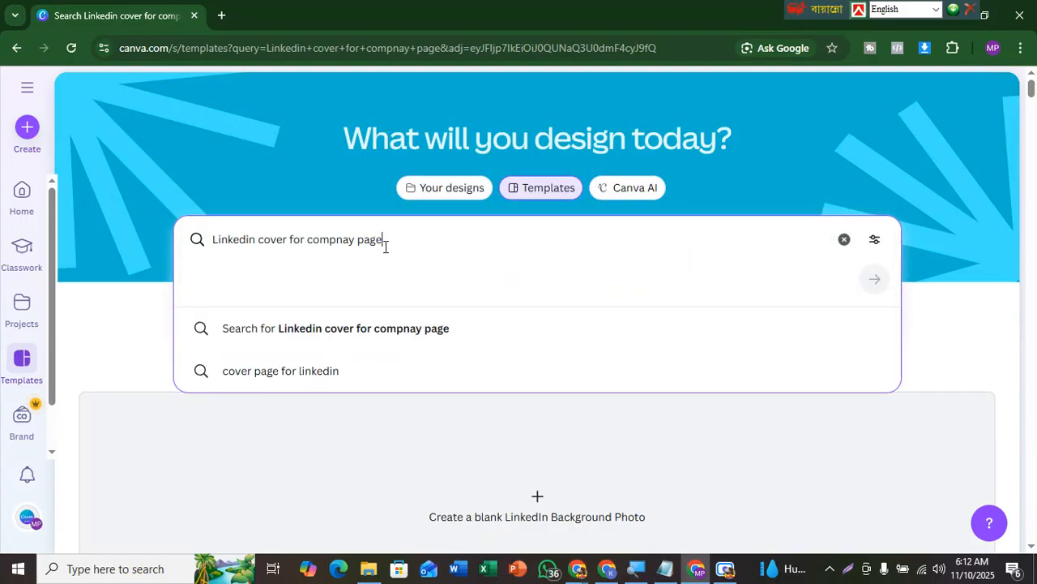
{"action": "left_click", "coordinate": [291, 371]}
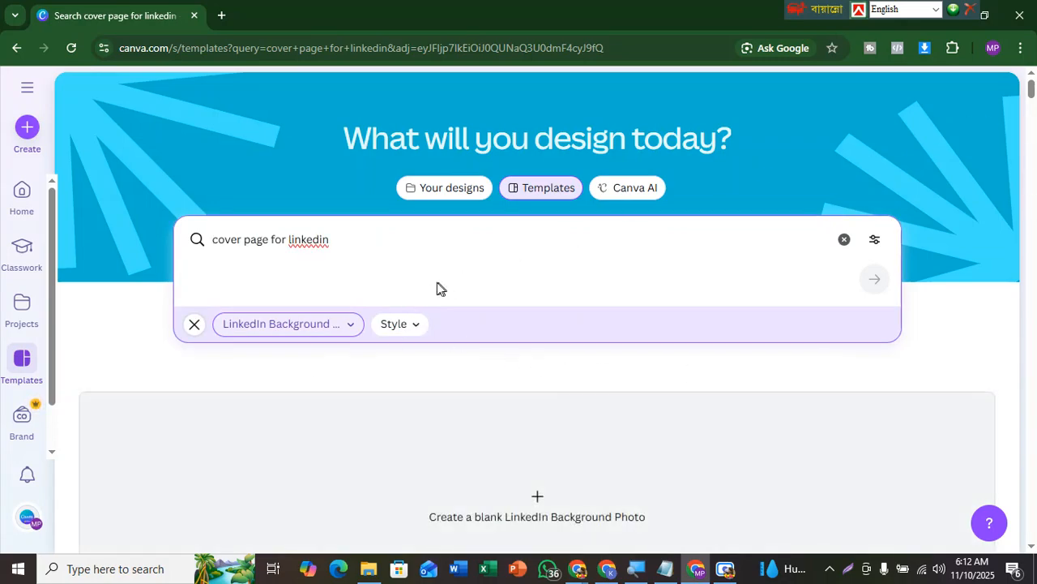
{"action": "scroll", "coordinate": [339, 308], "scroll_direction": "down", "scroll_amount": 1}
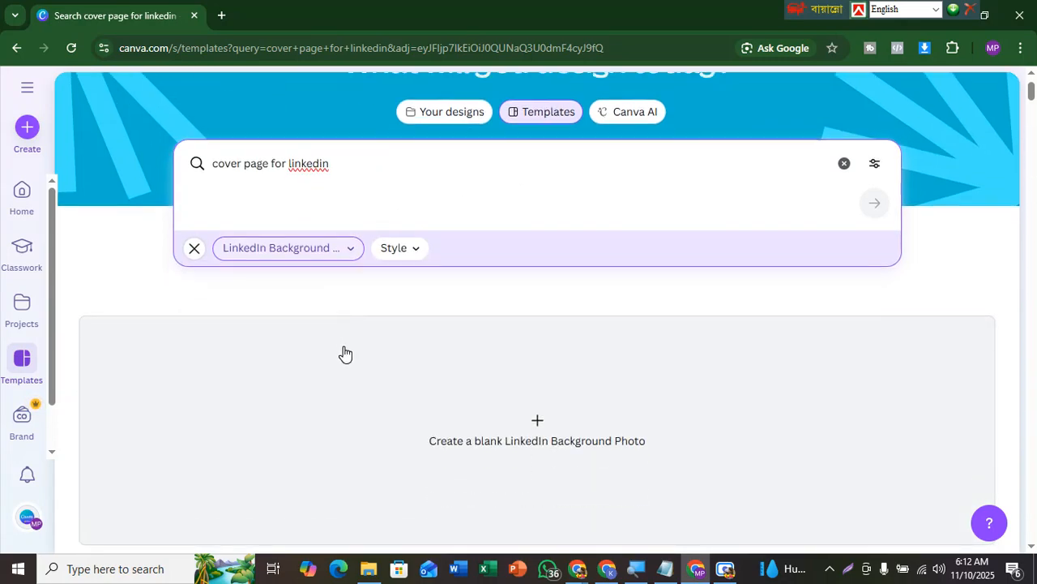
{"action": "left_click", "coordinate": [349, 252]}
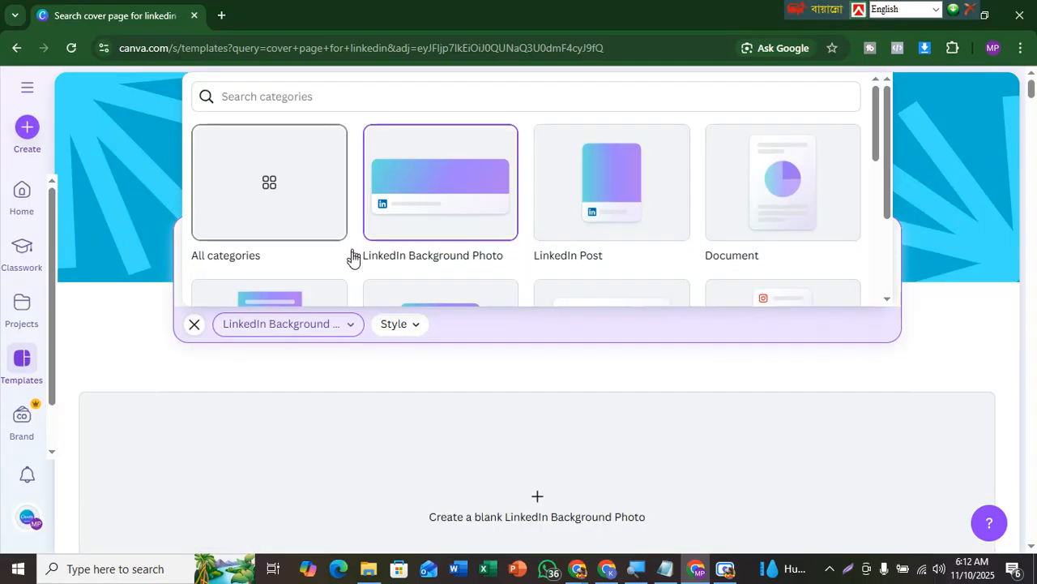
{"action": "left_click", "coordinate": [194, 325]}
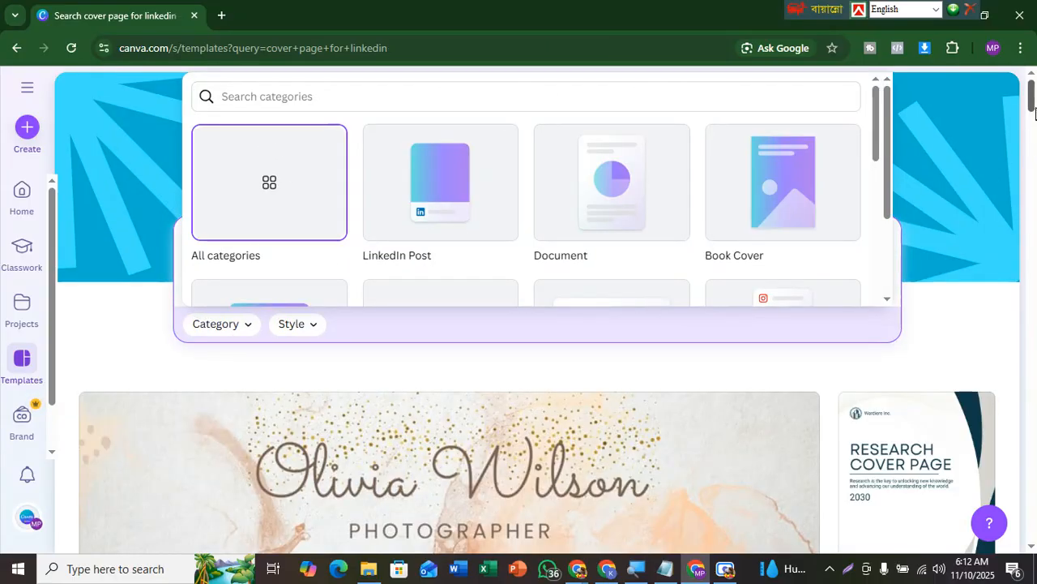
- Replace the template search text with "linkedin cover page" and run the search
{"action": "left_click", "coordinate": [1033, 97]}
{"action": "left_click_drag", "start_coordinate": [352, 242], "coordinate": [209, 239]}
{"action": "type", "text": "lon"}
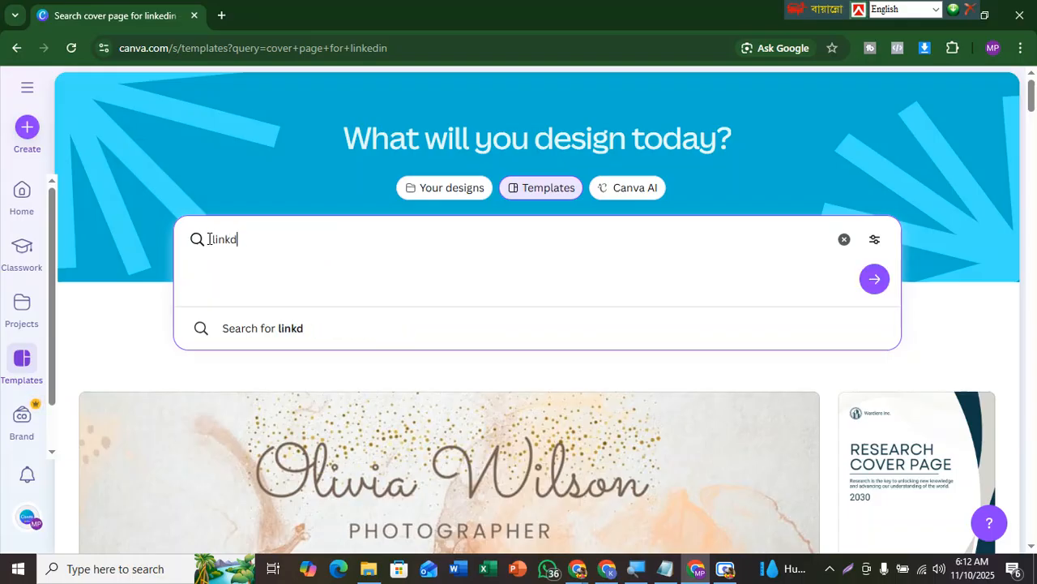
{"action": "key", "text": "BackSpace"}
{"action": "key", "text": "BackSpace"}
{"action": "key", "text": "BackSpace"}
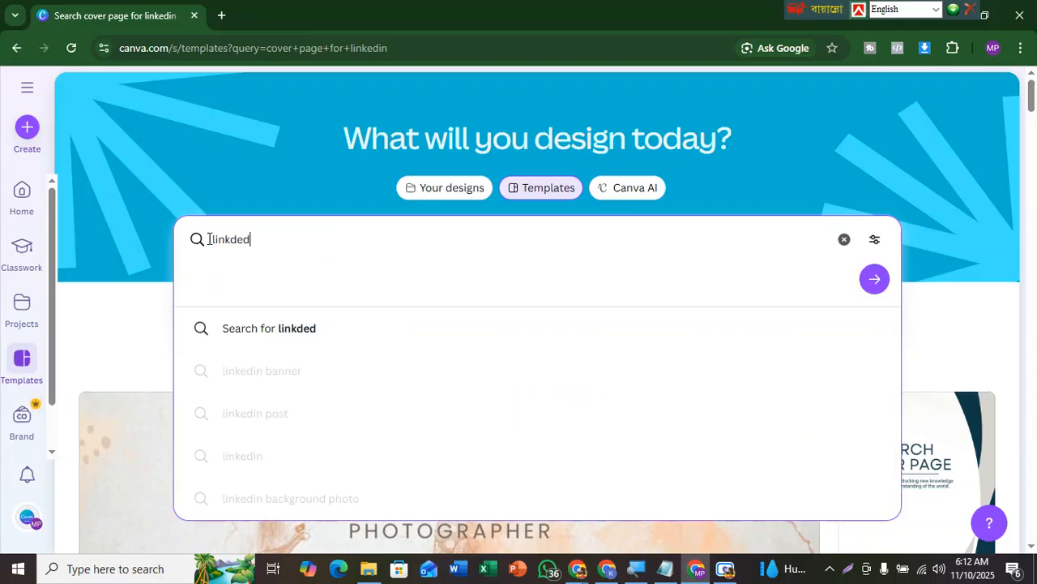
{"action": "type", "text": "ed"}
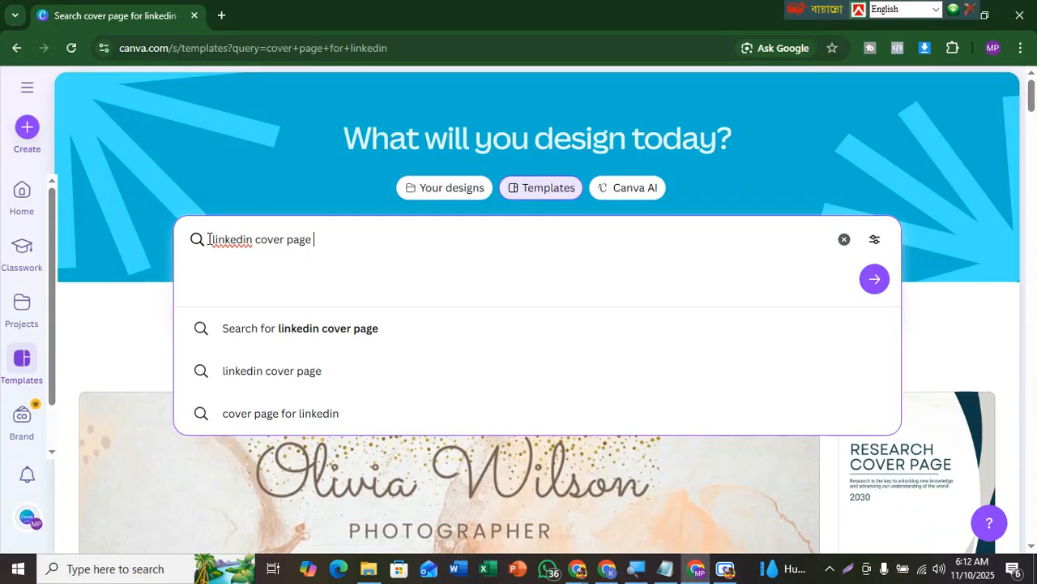
{"action": "key", "text": "Return"}
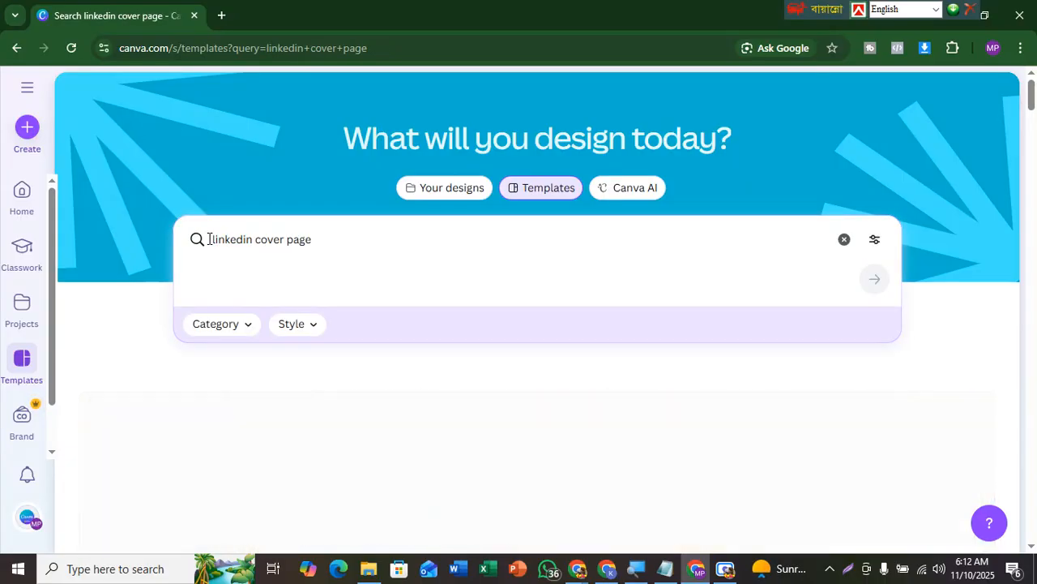
- Browse the template results and open the Navy Blue Geometric Technology LinkedIn Banner
{"action": "left_click_drag", "start_coordinate": [1036, 96], "coordinate": [1026, 433]}
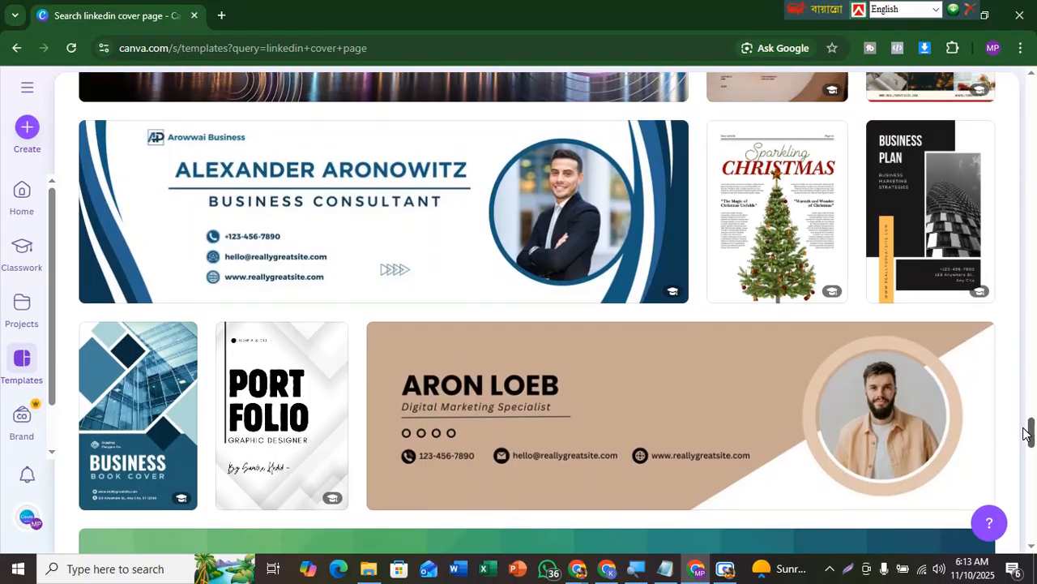
{"action": "left_click_drag", "start_coordinate": [1028, 434], "coordinate": [1031, 553]}
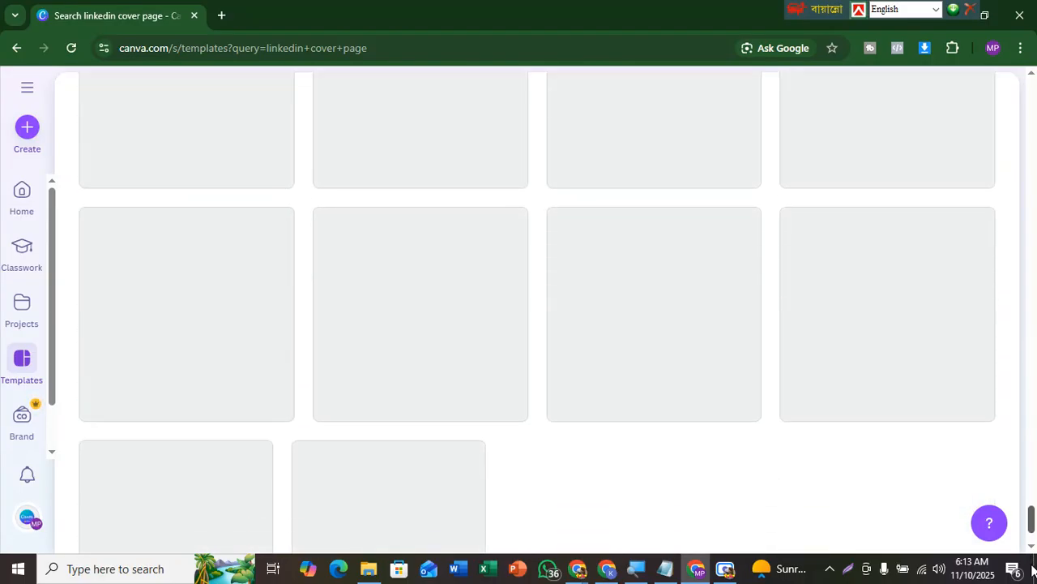
{"action": "scroll", "coordinate": [1032, 555], "scroll_direction": "down", "scroll_amount": 5}
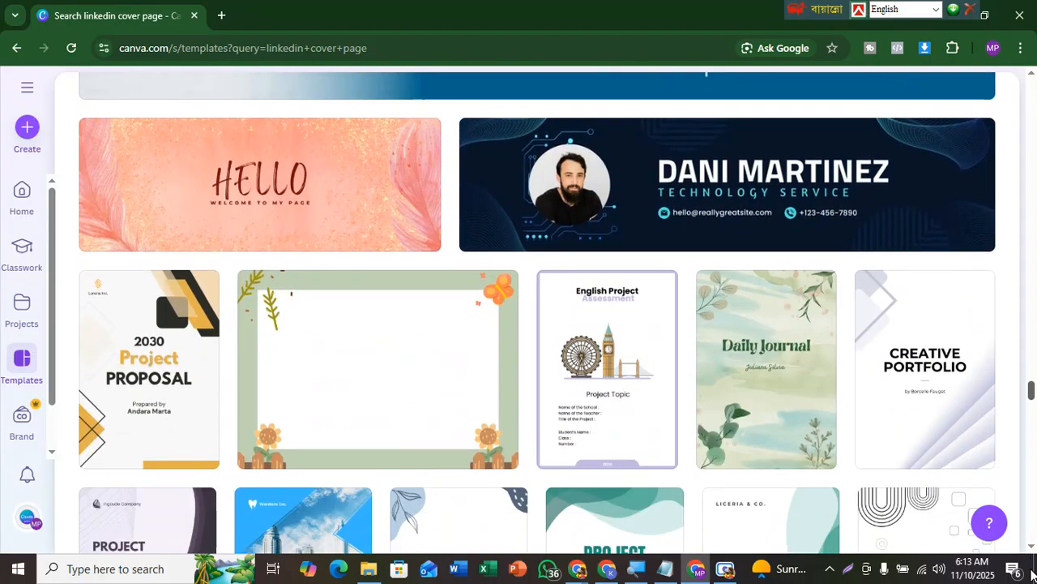
{"action": "scroll", "coordinate": [1032, 572], "scroll_direction": "down", "scroll_amount": 1}
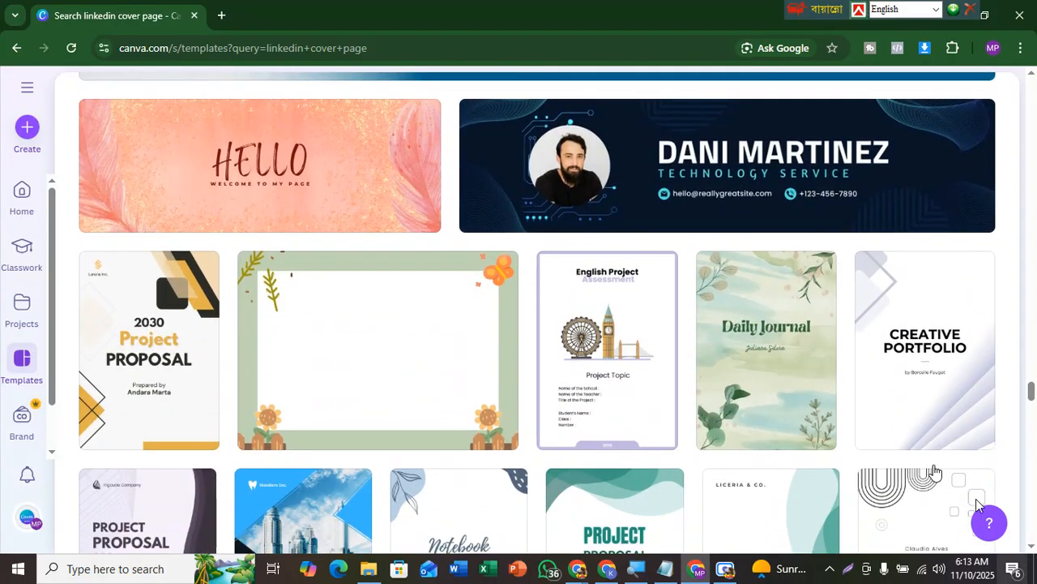
{"action": "left_click", "coordinate": [640, 162]}
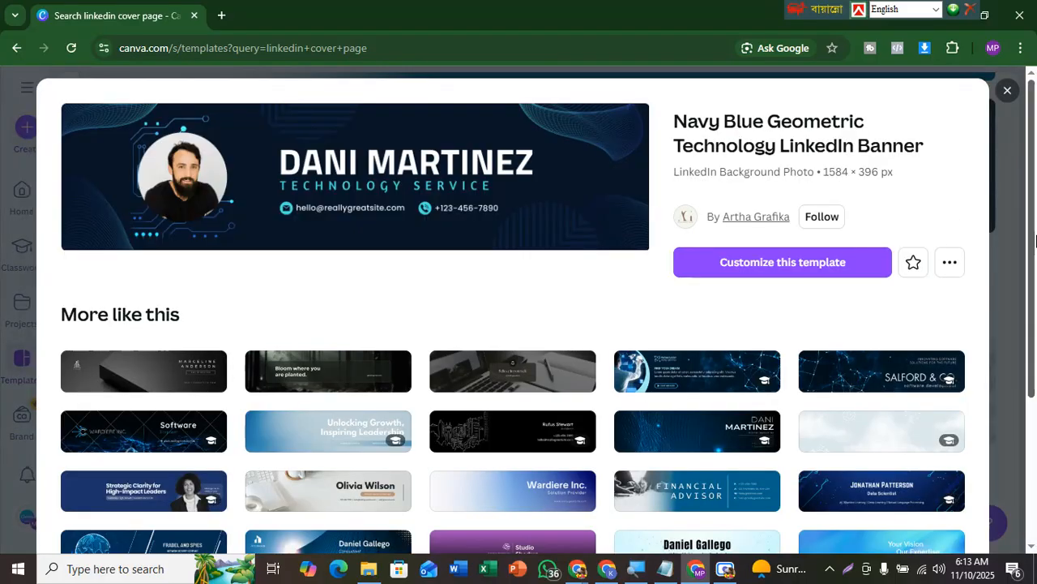
- Open the Blue Futuristic Technology World Services banner from the similar designs for customizing, and move the floating language bar off the window controls
{"action": "left_click_drag", "start_coordinate": [1034, 243], "coordinate": [1036, 320]}
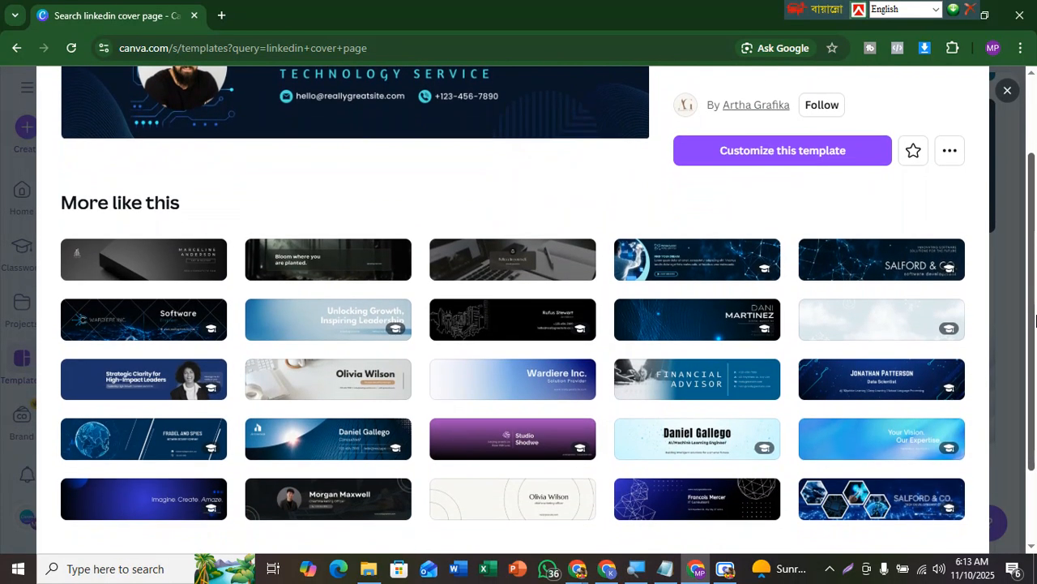
{"action": "scroll", "coordinate": [1035, 320], "scroll_direction": "up", "scroll_amount": 1}
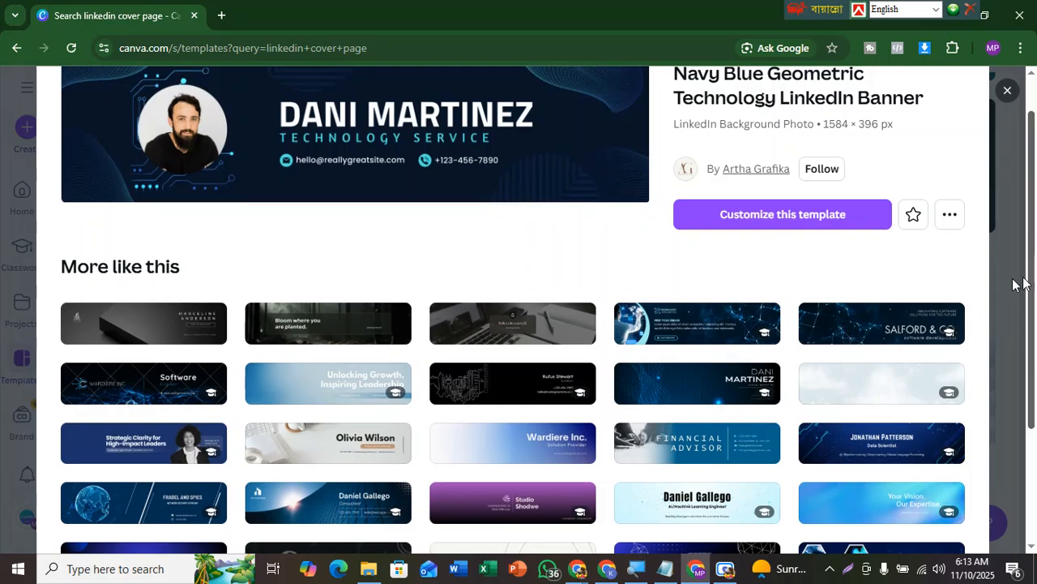
{"action": "left_click", "coordinate": [686, 322]}
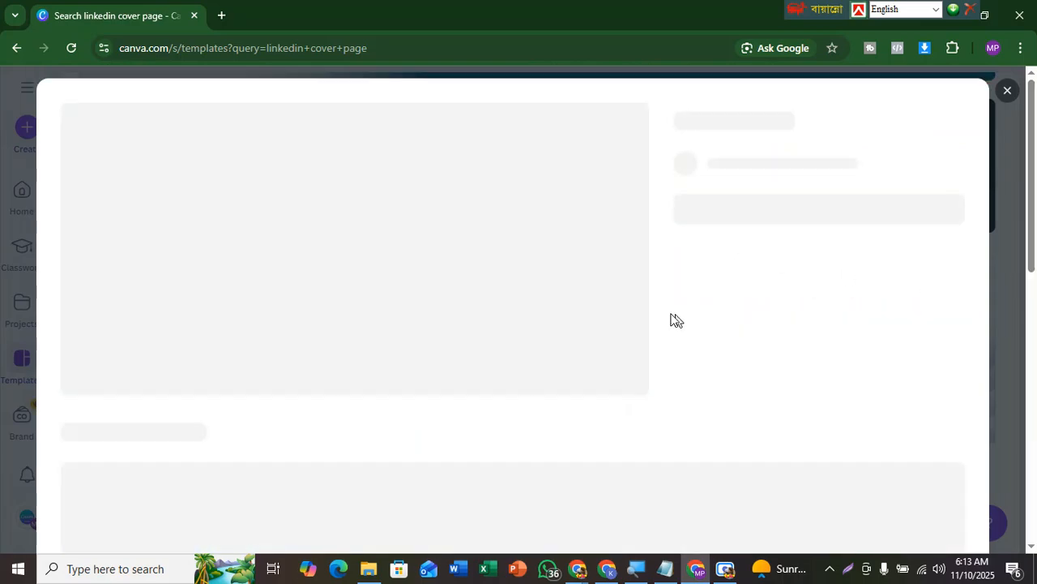
{"action": "left_click", "coordinate": [782, 299]}
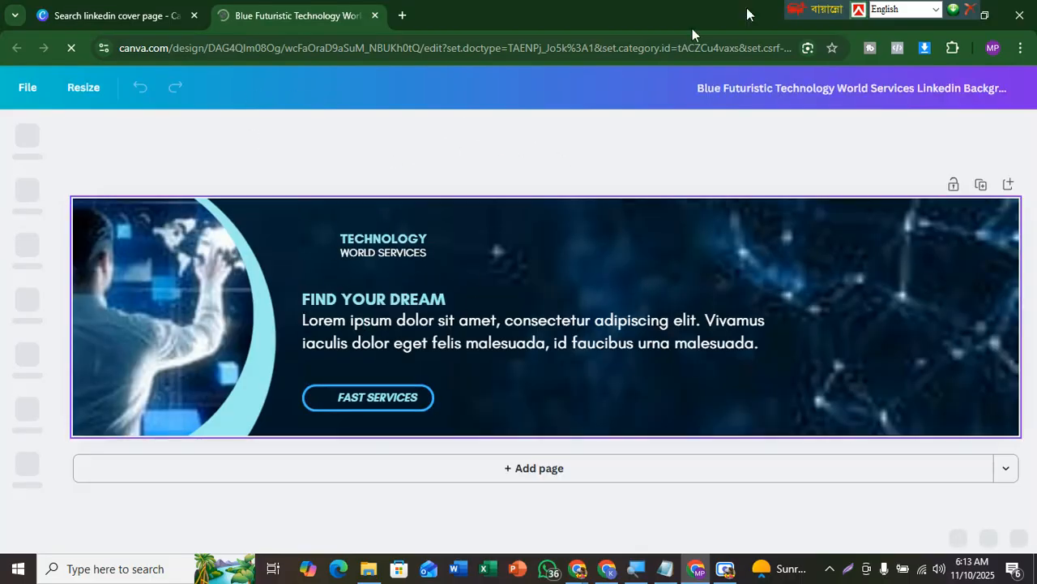
{"action": "left_click_drag", "start_coordinate": [805, 7], "coordinate": [691, 8]}
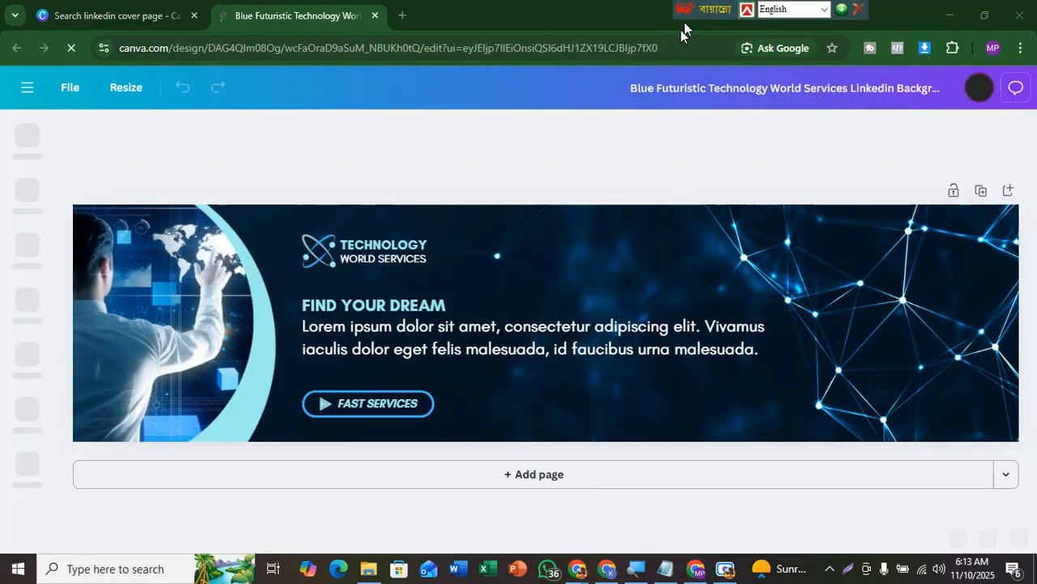
- Change the banner's "TECHNOLOGY" text to "AI EXPERT BD" and delete the "WORLD SERVICES" line beneath it
{"action": "double_click", "coordinate": [383, 242]}
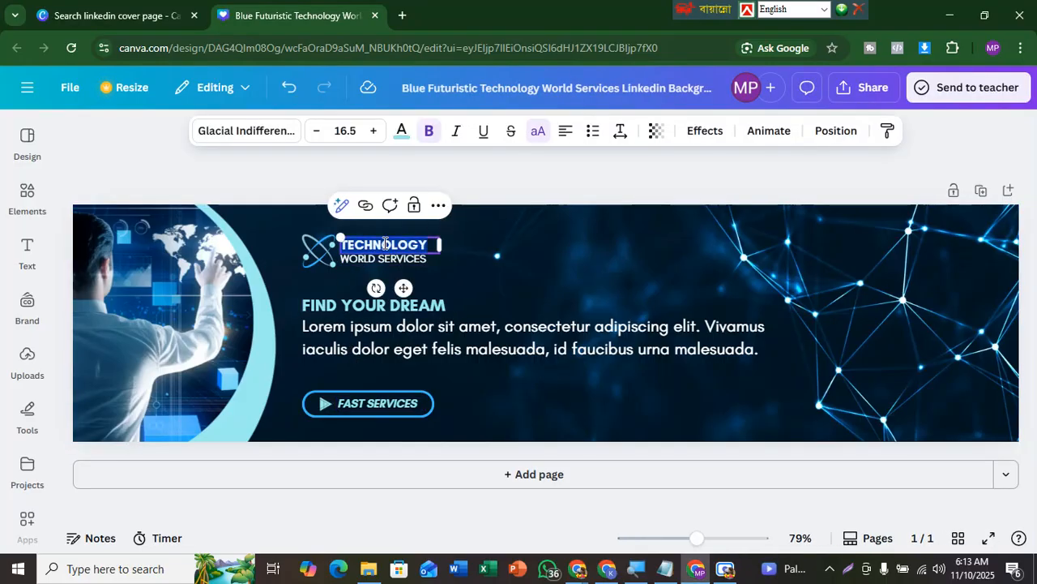
{"action": "type", "text": "AI EX"}
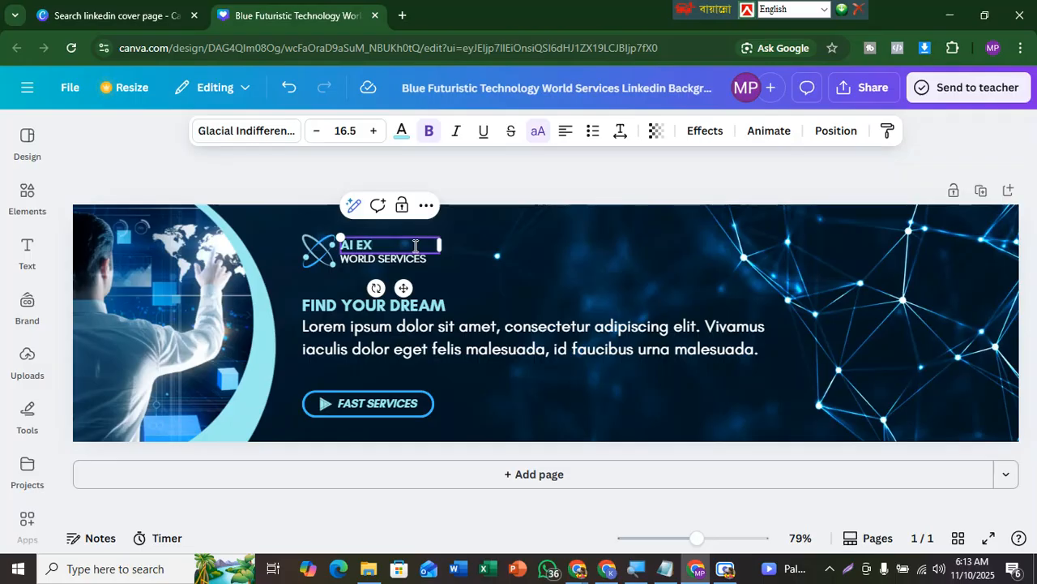
{"action": "type", "text": "PERT BD"}
{"action": "left_click", "coordinate": [415, 259]}
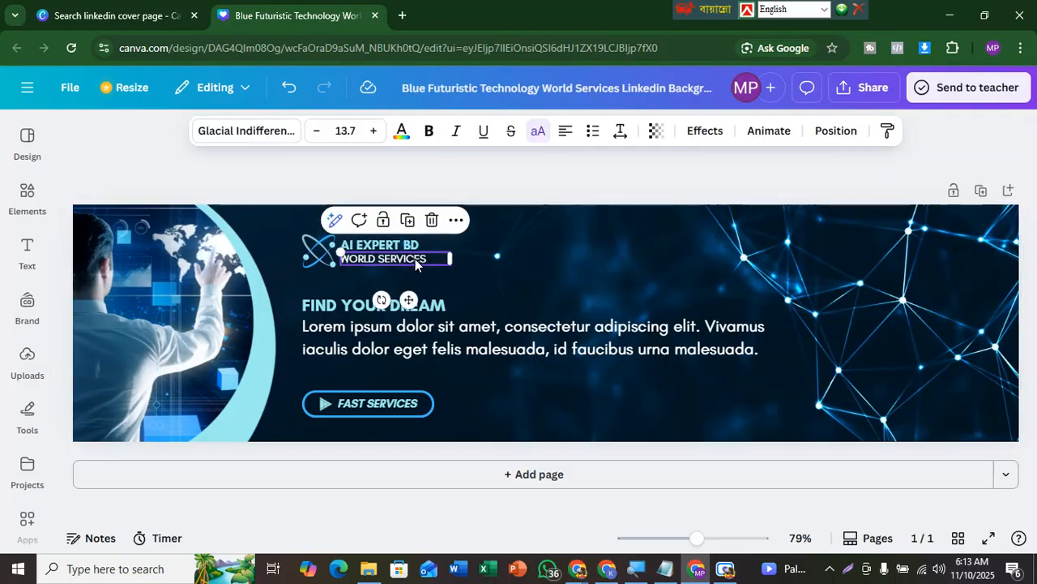
{"action": "double_click", "coordinate": [426, 257]}
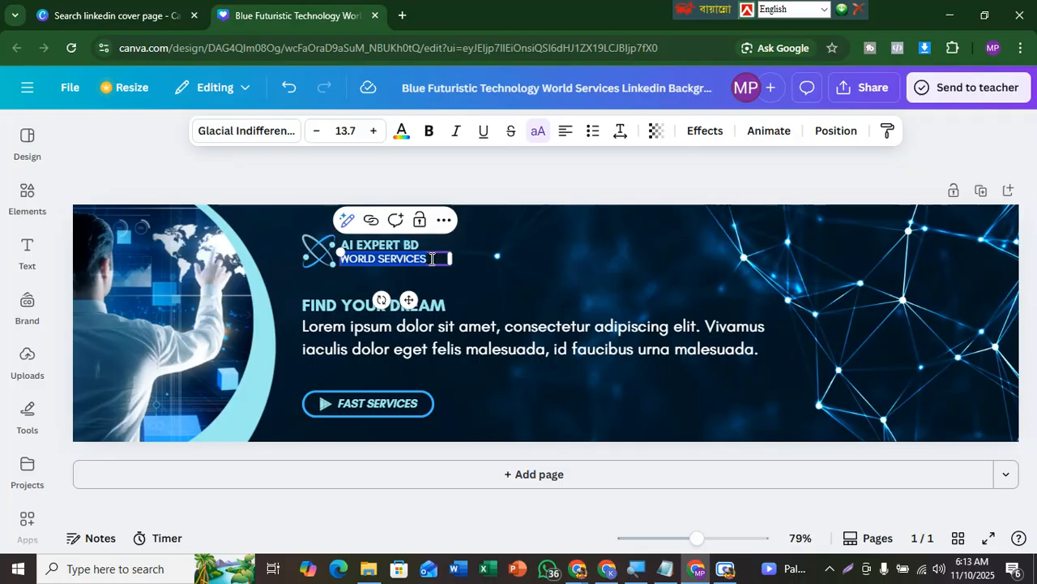
{"action": "key", "text": "BackSpace"}
- Switch to the AI Expert BD company page dashboard on LinkedIn to check its cover area, and return to the Canva banner
{"action": "left_click", "coordinate": [577, 570]}
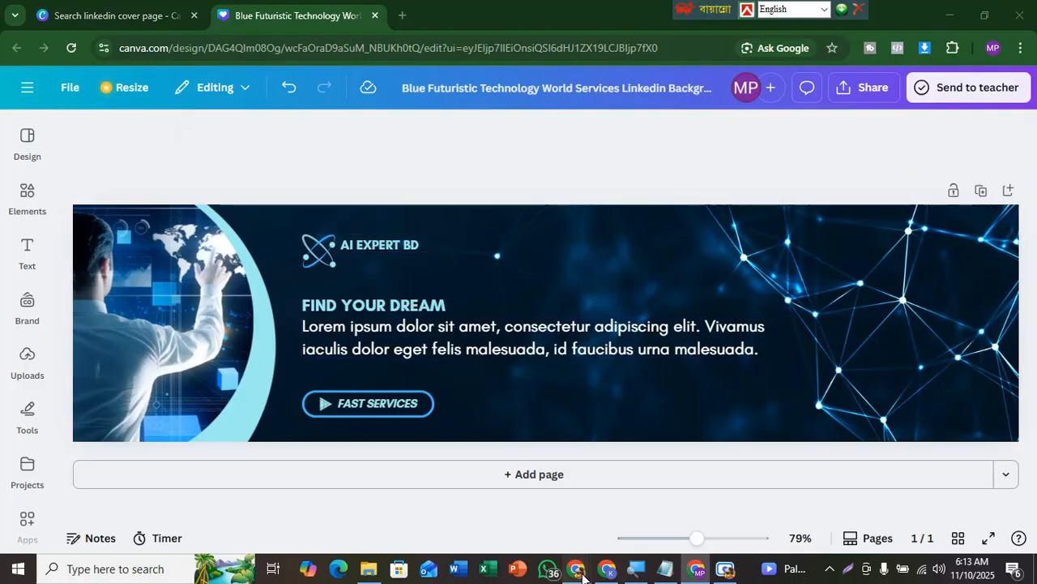
{"action": "left_click", "coordinate": [510, 522]}
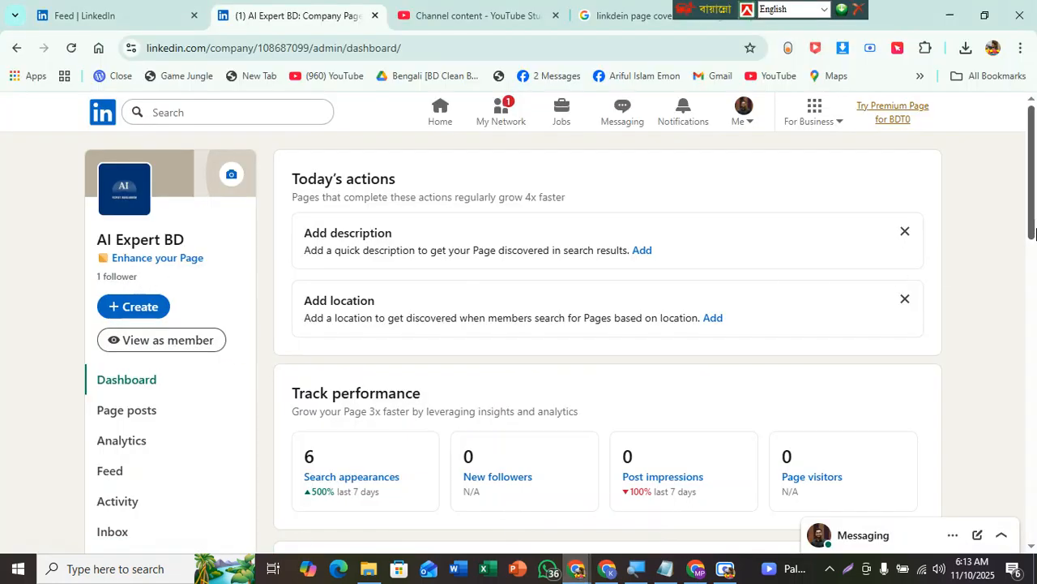
{"action": "mouse_move", "coordinate": [1034, 221]}
{"action": "left_mouse_down"}
{"action": "mouse_move", "coordinate": [1035, 386]}
{"action": "mouse_move", "coordinate": [1033, 216]}
{"action": "left_mouse_up"}
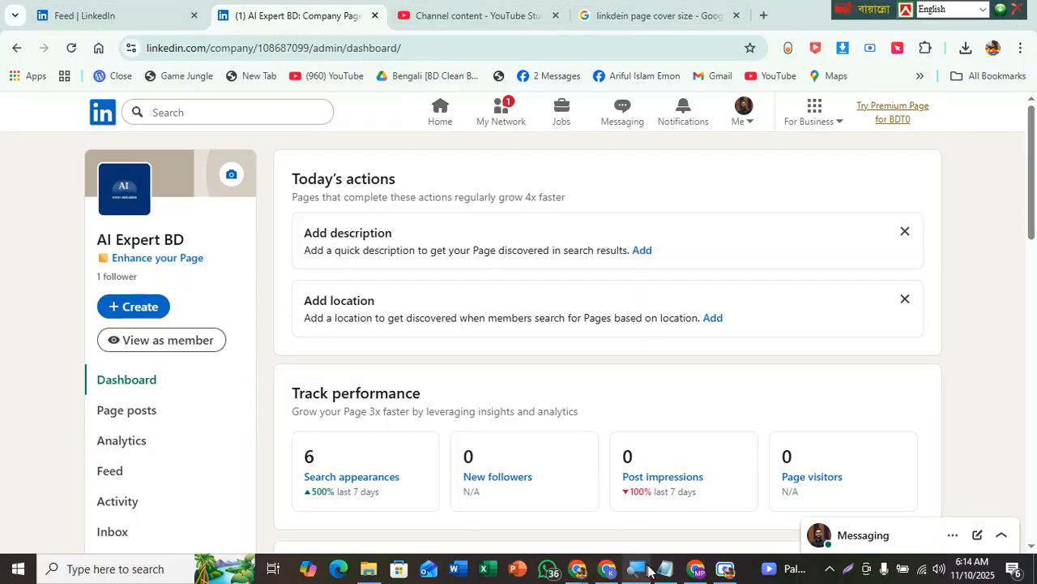
{"action": "left_click", "coordinate": [695, 574]}
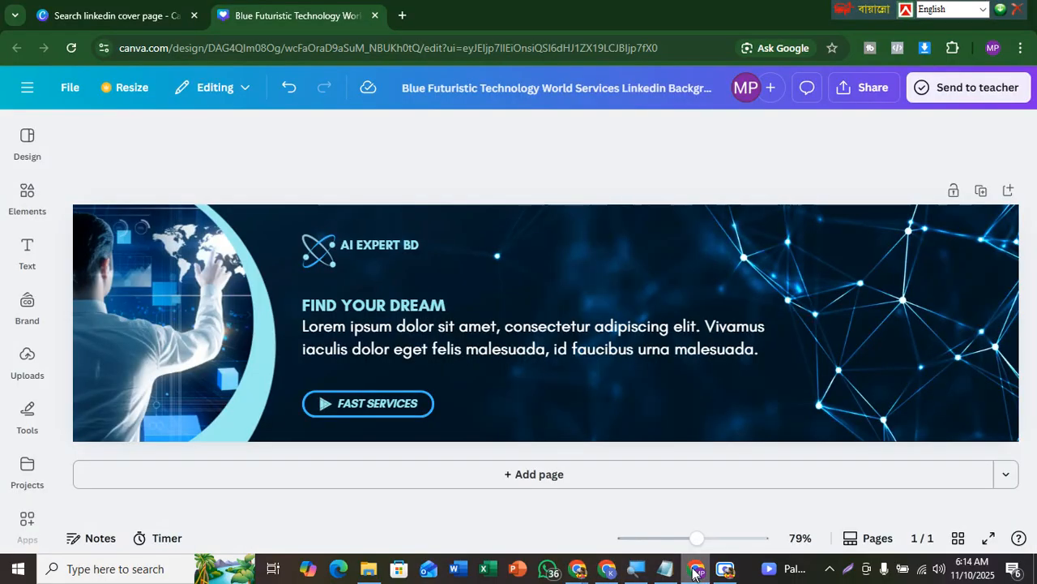
{"action": "left_click", "coordinate": [358, 262]}
{"action": "double_click", "coordinate": [357, 261]}
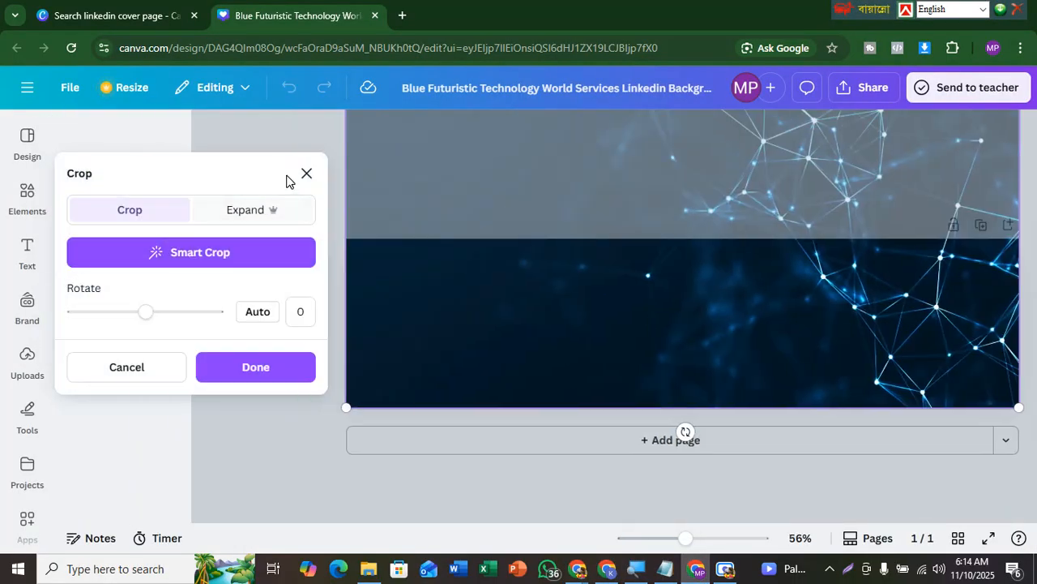
{"action": "left_click", "coordinate": [307, 175]}
- Add a subheading reading "AI For Everywhere & Everybody" and place it directly beneath the "AI EXPERT BD" text
{"action": "left_click", "coordinate": [27, 252]}
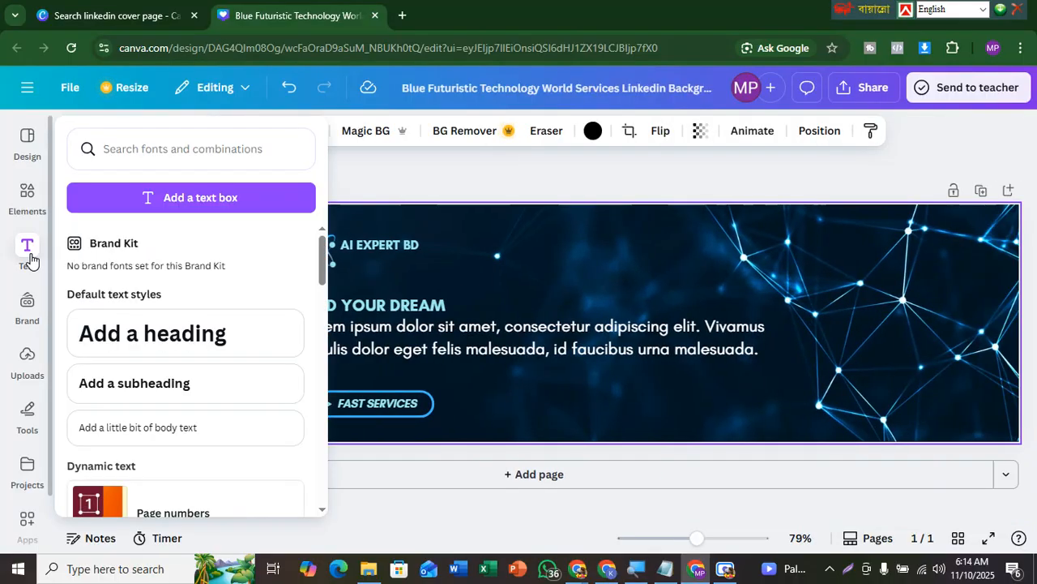
{"action": "left_click", "coordinate": [188, 386]}
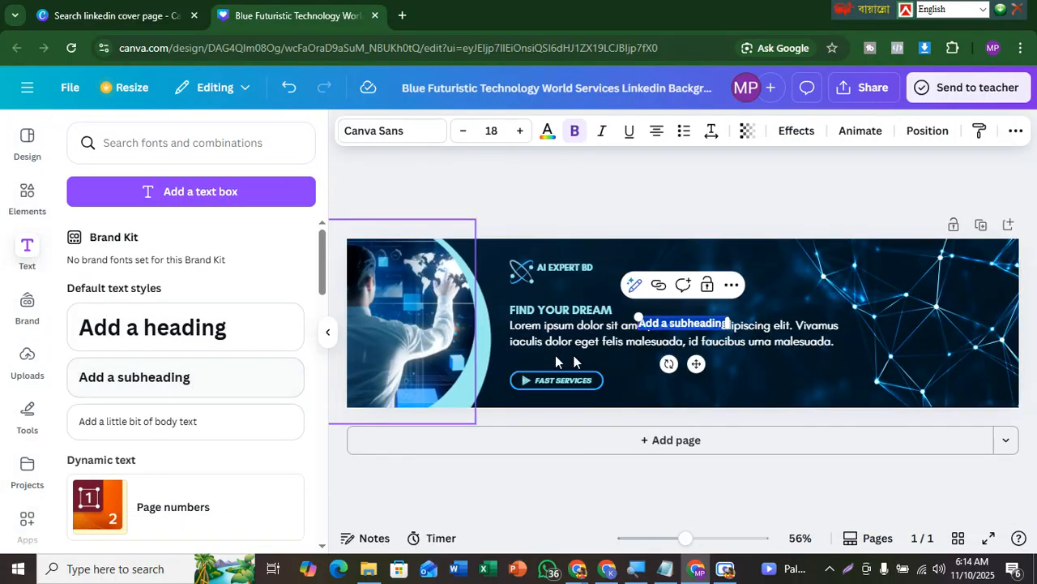
{"action": "left_click_drag", "start_coordinate": [700, 365], "coordinate": [601, 327]}
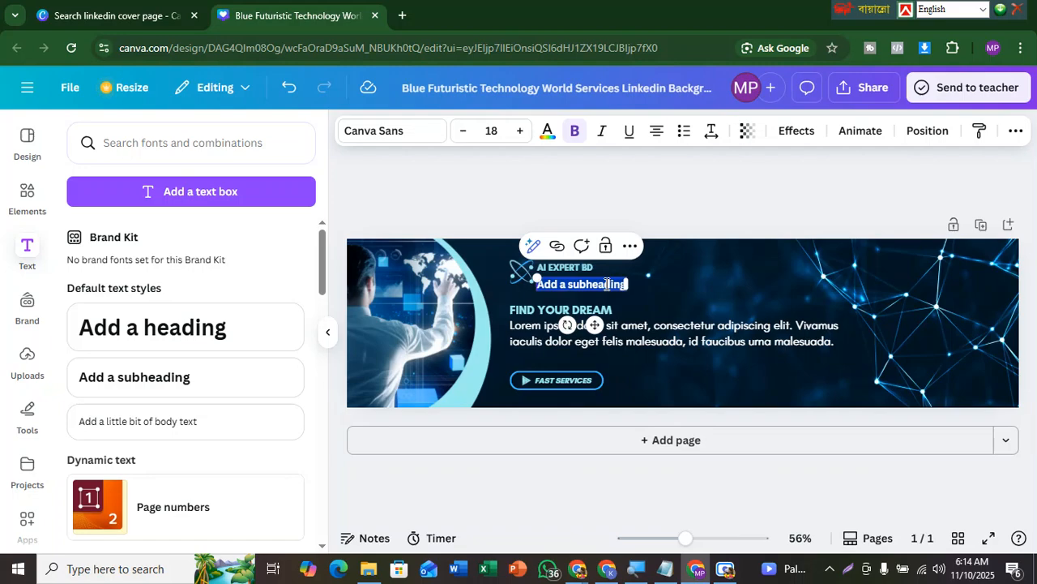
{"action": "type", "text": "A"}
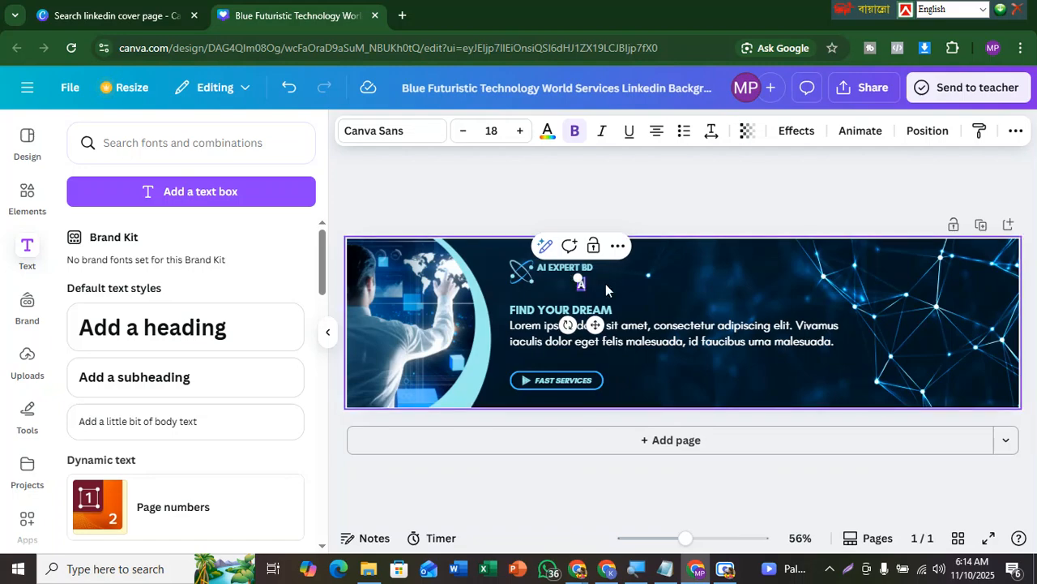
{"action": "type", "text": "I For E"}
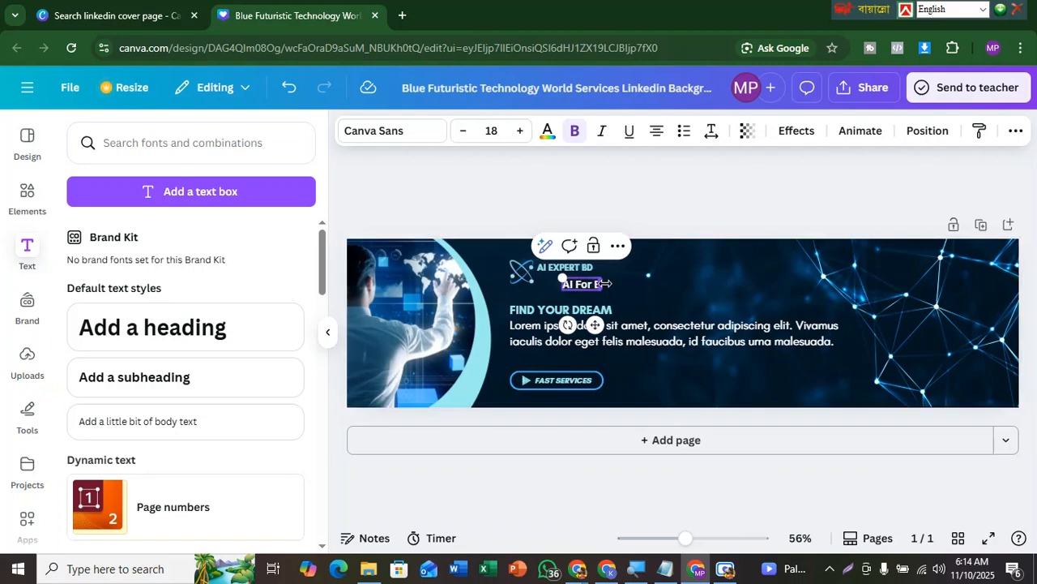
{"action": "type", "text": "verywhere"}
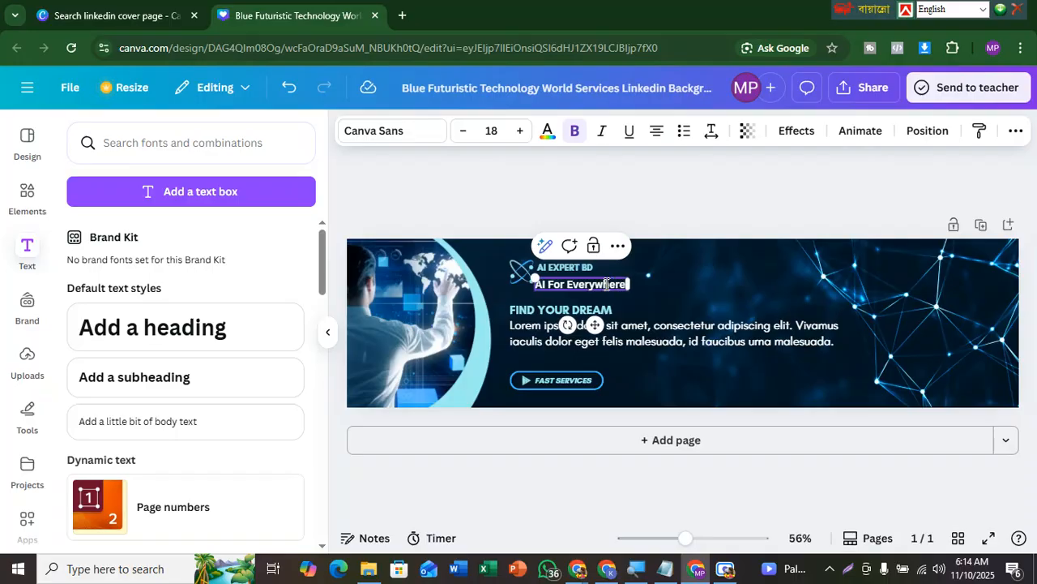
{"action": "type", "text": " & Every"}
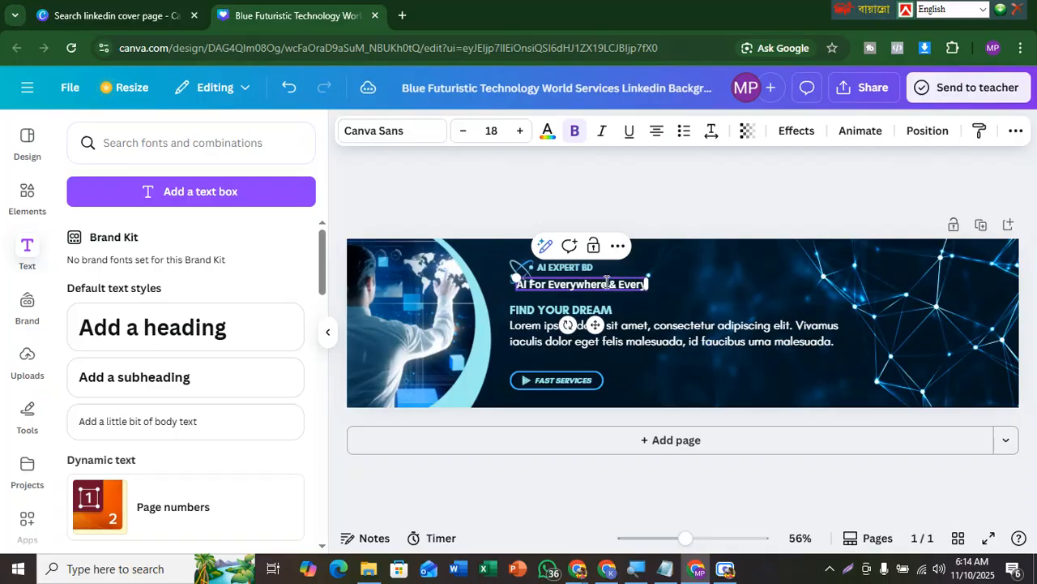
{"action": "type", "text": "body"}
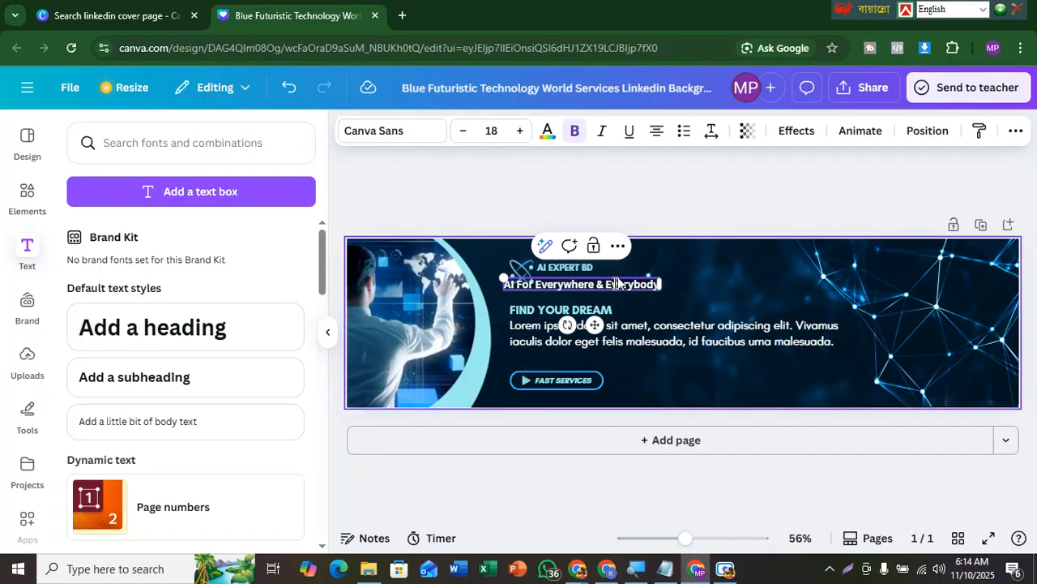
{"action": "left_click_drag", "start_coordinate": [597, 324], "coordinate": [632, 320]}
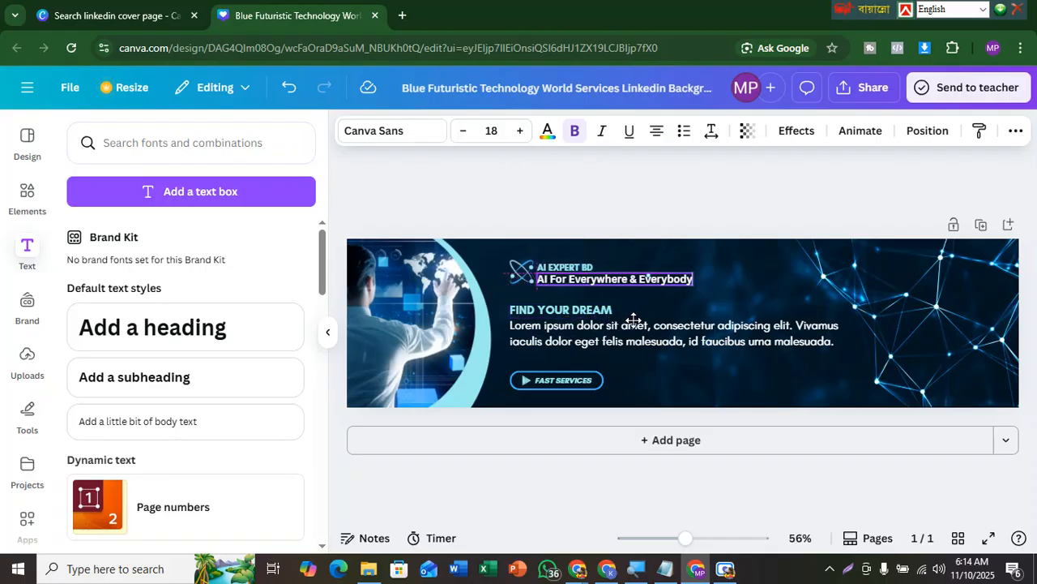
{"action": "left_click", "coordinate": [731, 299]}
- Delete the placeholder Lorem ipsum paragraph and the "FIND YOUR DREAM" heading from the banner
{"action": "left_click", "coordinate": [599, 338]}
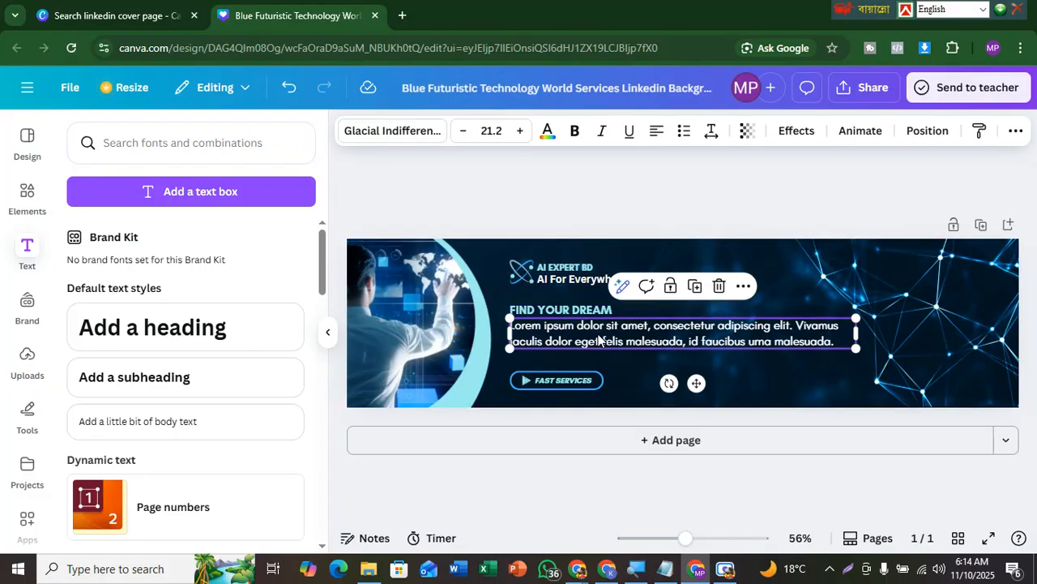
{"action": "key", "text": "Delete"}
{"action": "left_click", "coordinate": [586, 311]}
{"action": "key", "text": "Delete"}
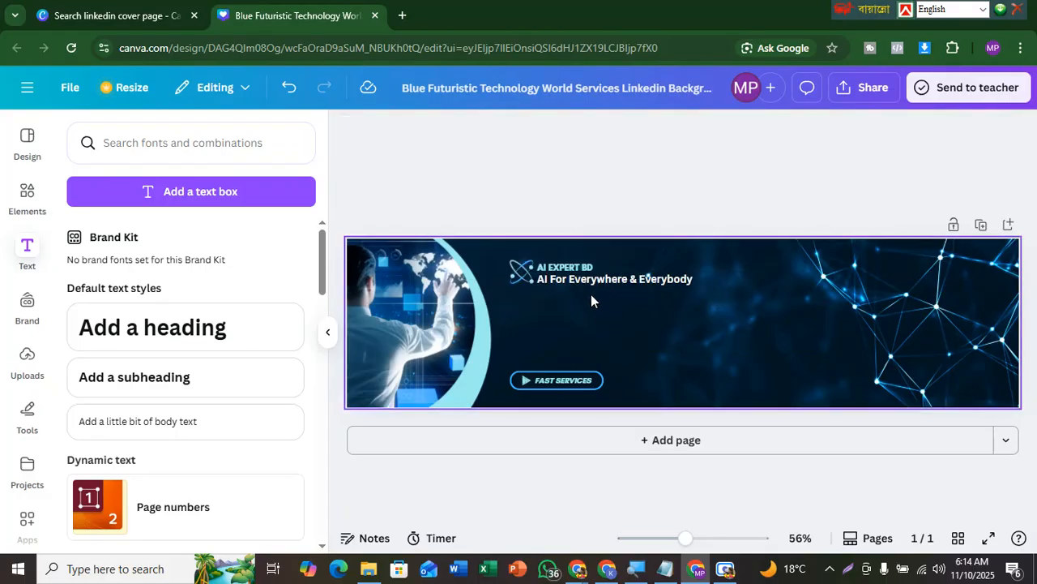
- Enlarge "AI EXPERT BD" to about font size 52.5 and arrange it mid-banner with the tagline below and the atom logo beside it
{"action": "left_click", "coordinate": [594, 283]}
{"action": "left_click_drag", "start_coordinate": [604, 281], "coordinate": [653, 340]}
{"action": "left_click_drag", "start_coordinate": [567, 270], "coordinate": [456, 284]}
{"action": "left_click_drag", "start_coordinate": [583, 343], "coordinate": [691, 362]}
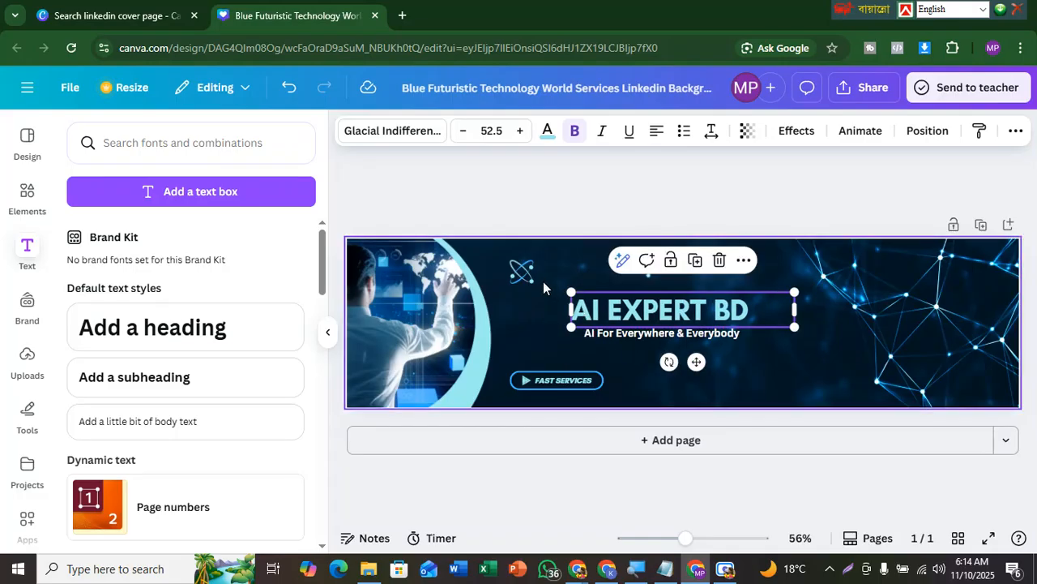
{"action": "left_click_drag", "start_coordinate": [523, 271], "coordinate": [551, 308]}
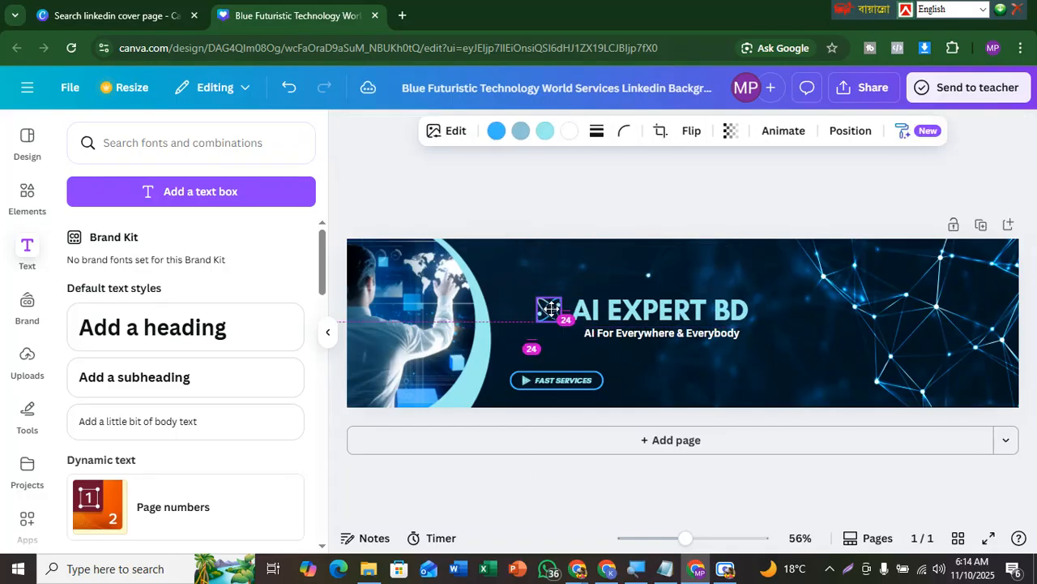
{"action": "left_click", "coordinate": [633, 271]}
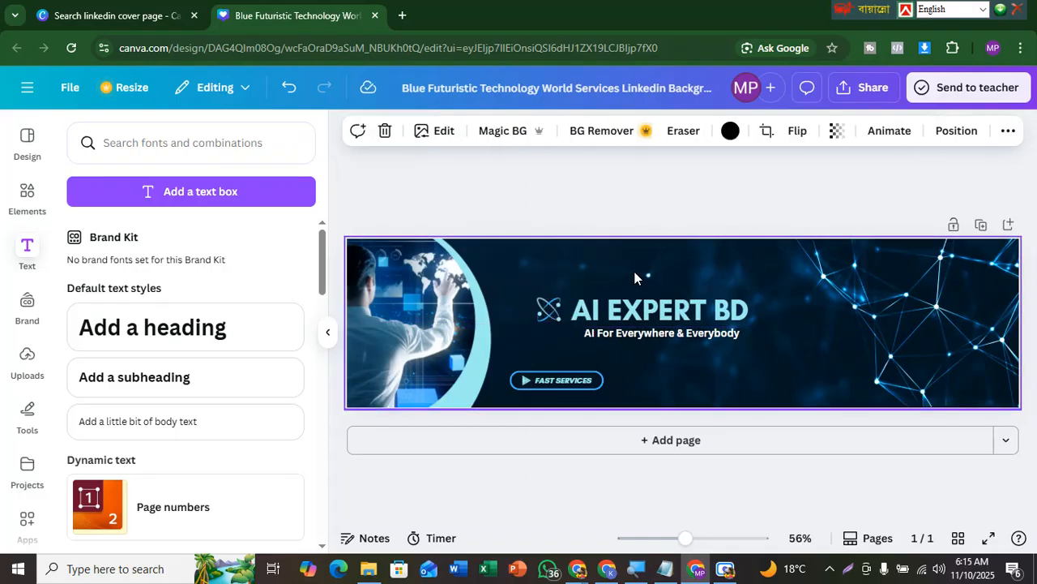
- Delete the "FAST SERVICES" text together with its rounded button graphic
{"action": "left_click", "coordinate": [563, 376]}
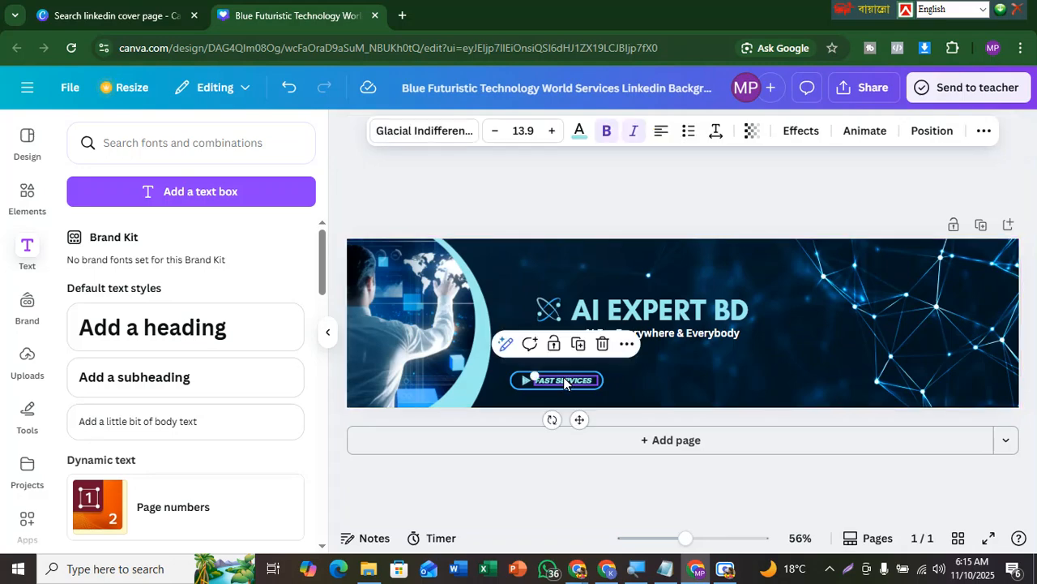
{"action": "key", "text": "Delete"}
{"action": "key", "text": "Delete"}
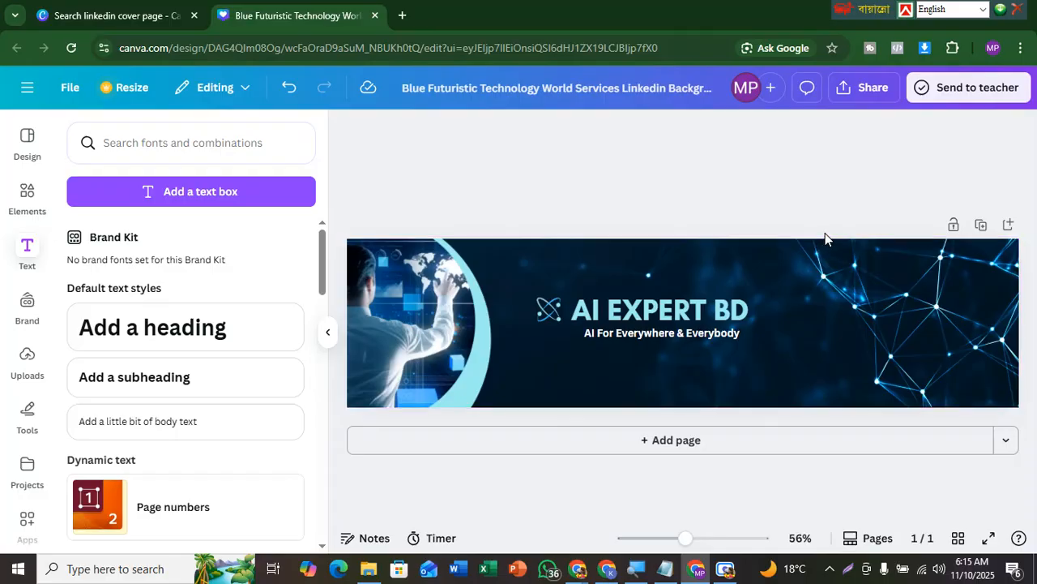
- Download the banner as a PNG at size 3 and move the floating language bar off the window controls
{"action": "left_click", "coordinate": [859, 87]}
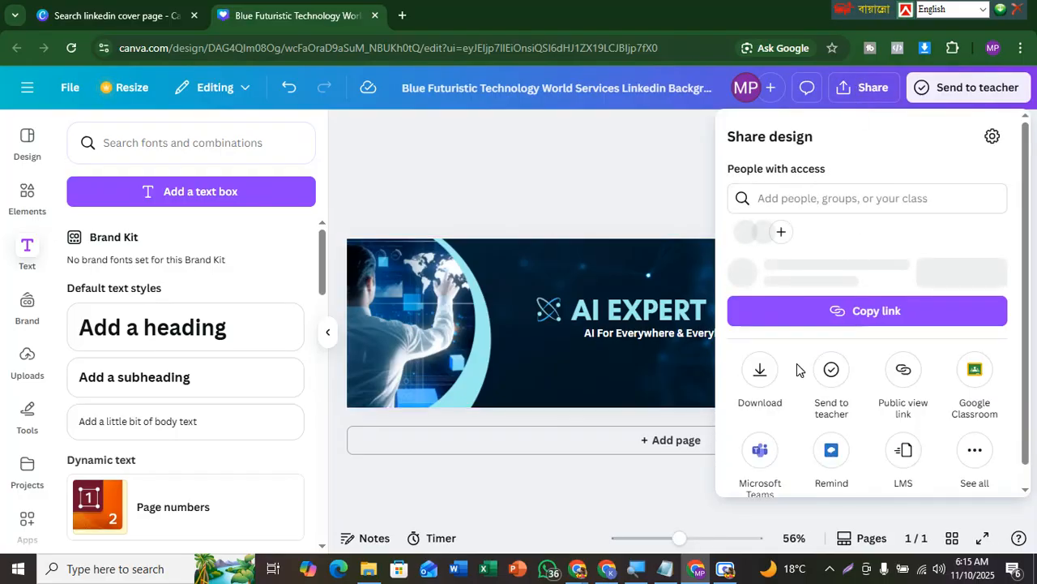
{"action": "left_click", "coordinate": [760, 410]}
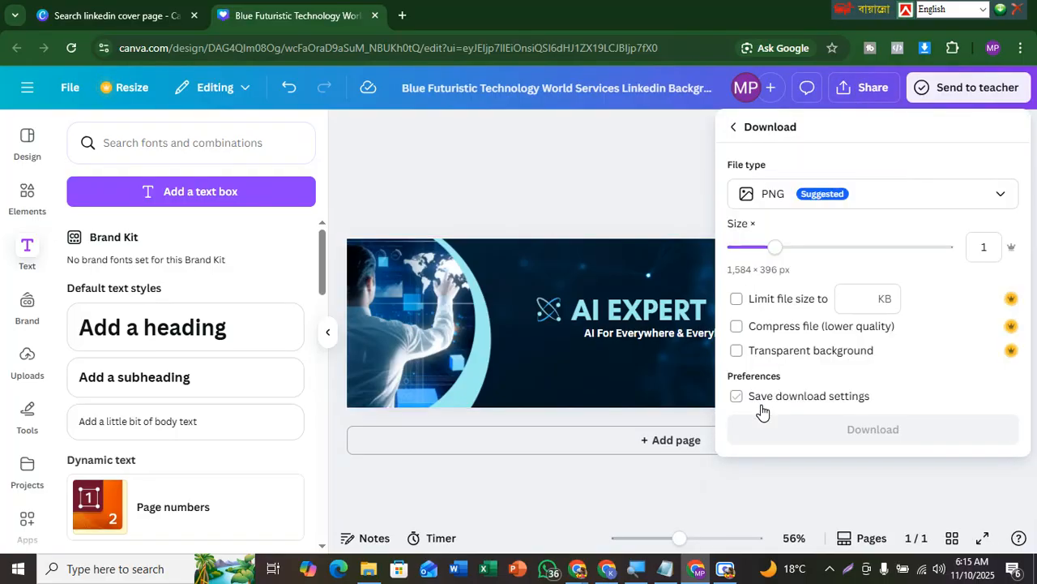
{"action": "left_click_drag", "start_coordinate": [774, 248], "coordinate": [936, 251]}
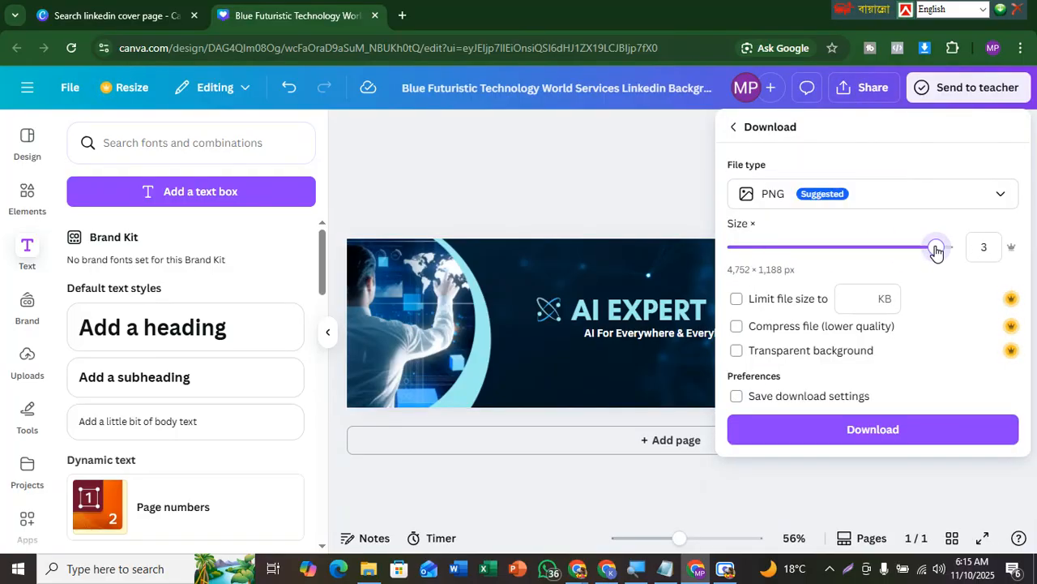
{"action": "left_click", "coordinate": [869, 431]}
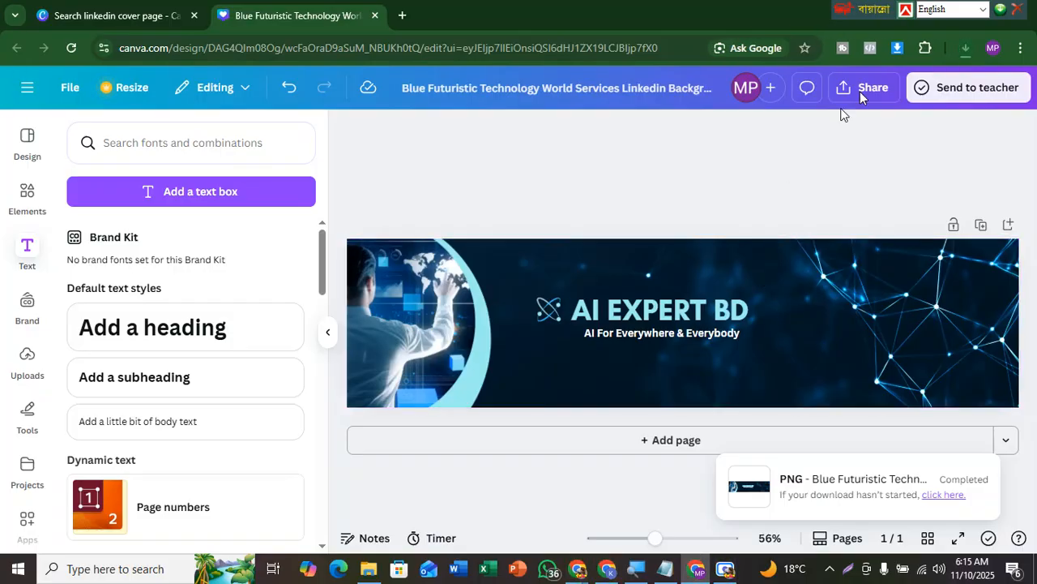
{"action": "left_click_drag", "start_coordinate": [845, 9], "coordinate": [660, 9]}
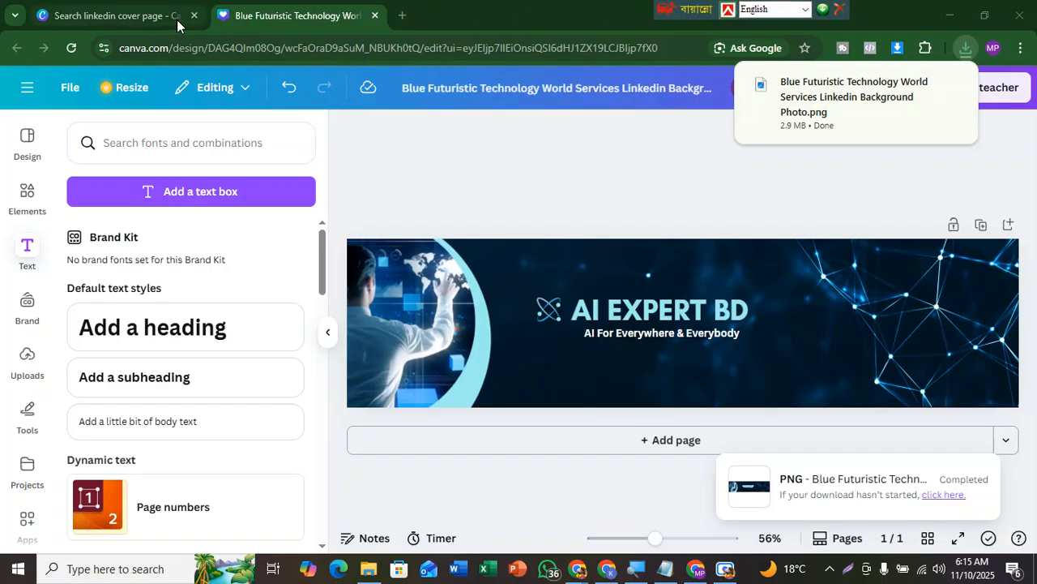
- Switch to the LinkedIn company page and upload the downloaded Blue Futuristic Technology World Services PNG as a single-photo cover image
{"action": "mouse_move", "coordinate": [576, 573]}
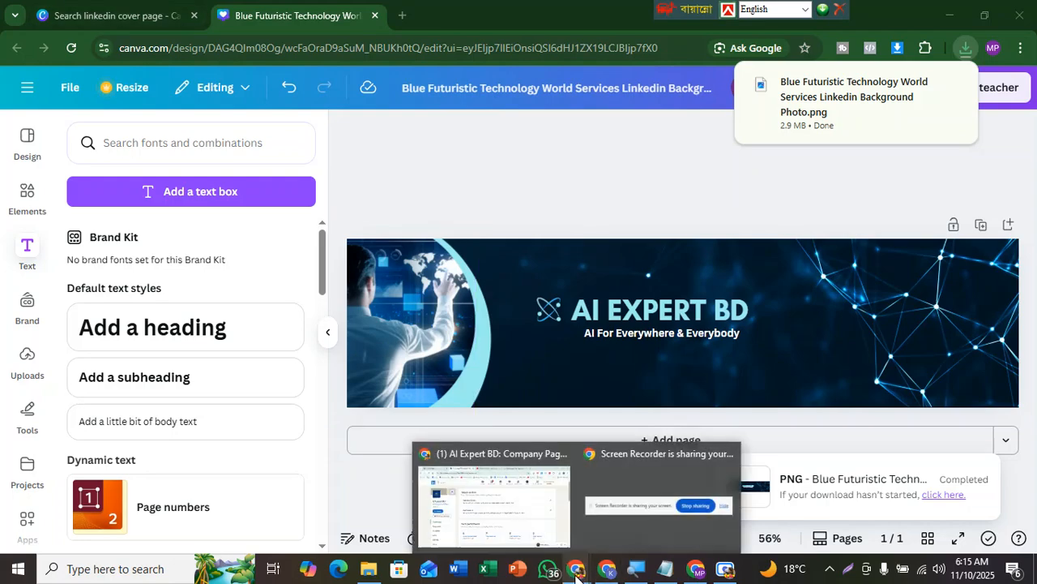
{"action": "left_click", "coordinate": [475, 527]}
{"action": "left_click", "coordinate": [229, 176]}
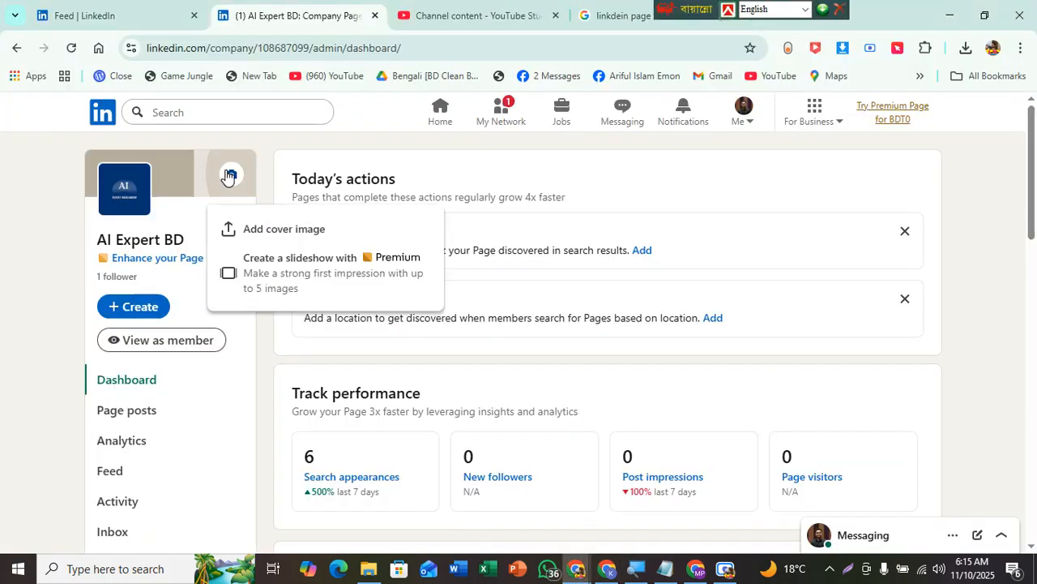
{"action": "left_click", "coordinate": [263, 235]}
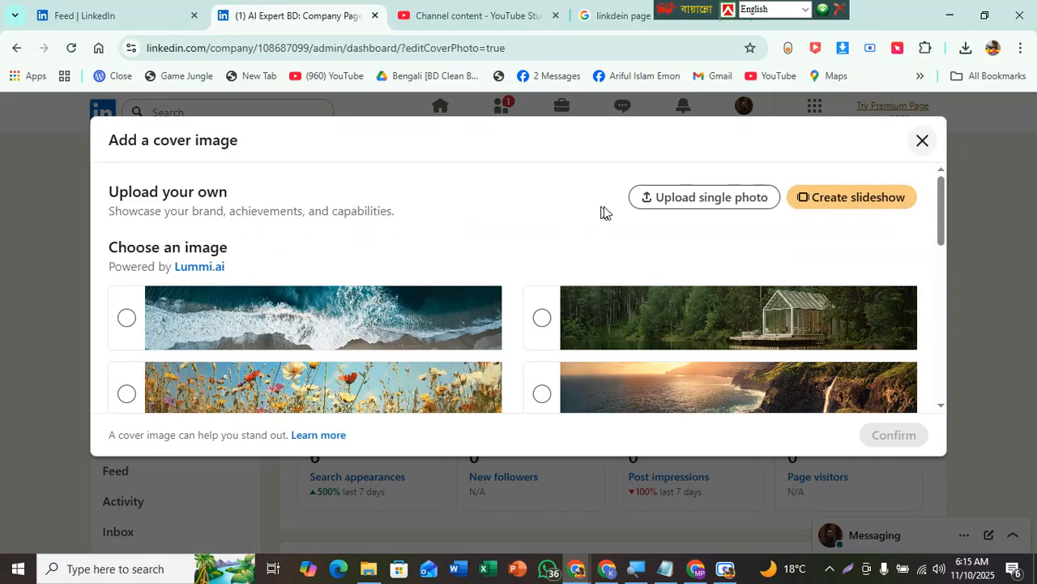
{"action": "left_click", "coordinate": [687, 198]}
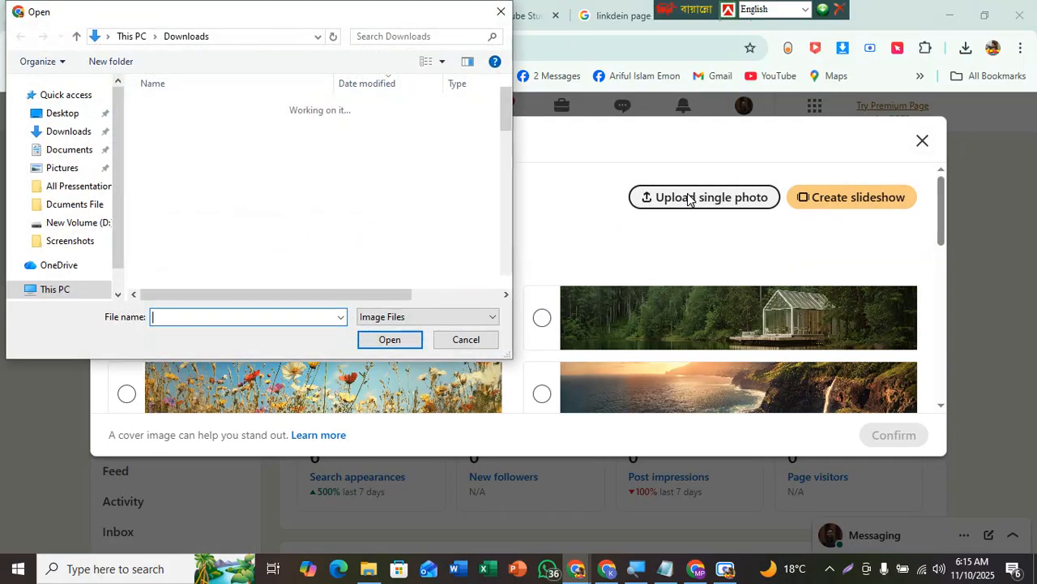
{"action": "left_click", "coordinate": [253, 127]}
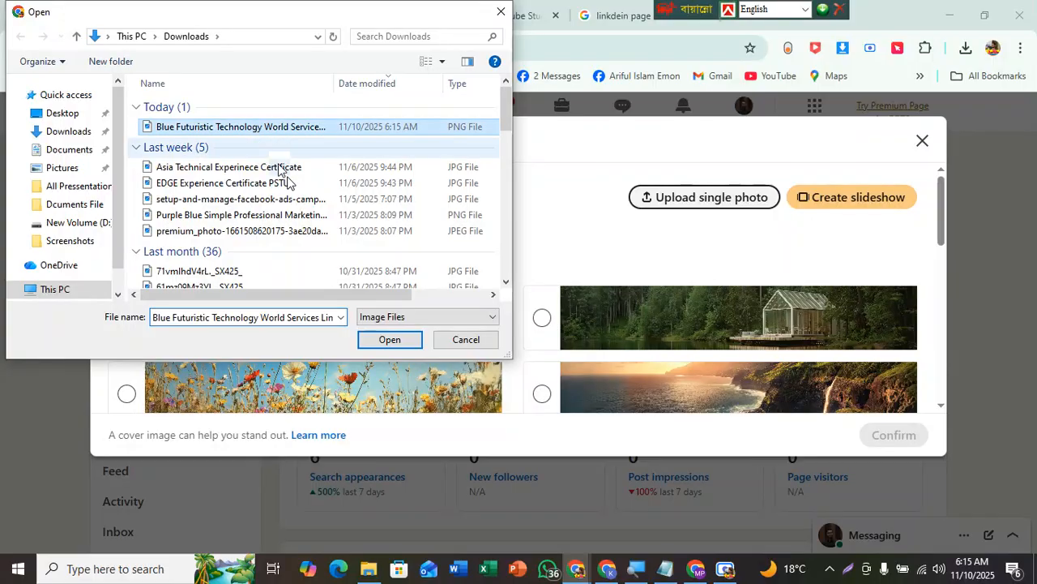
{"action": "left_click", "coordinate": [385, 340]}
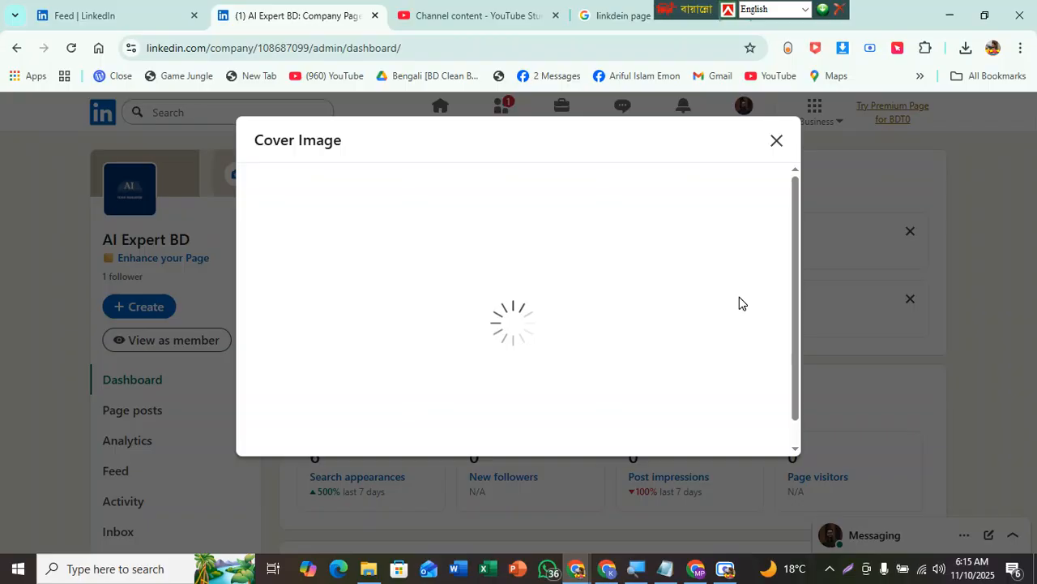
- Review the banner's crop in the cover image editor and apply it to the company page
{"action": "left_click_drag", "start_coordinate": [793, 275], "coordinate": [805, 468]}
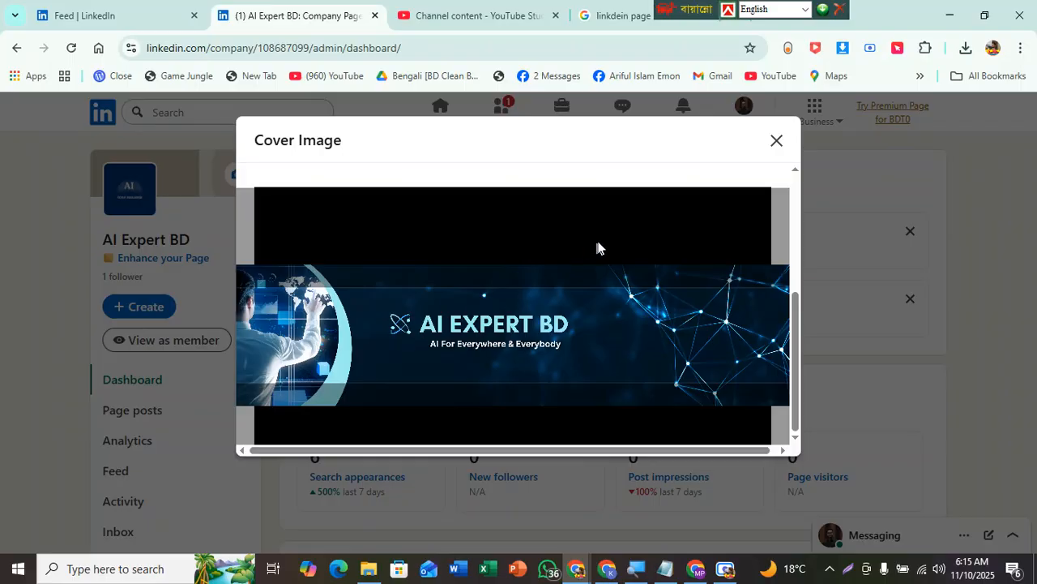
{"action": "left_click_drag", "start_coordinate": [454, 450], "coordinate": [456, 450]}
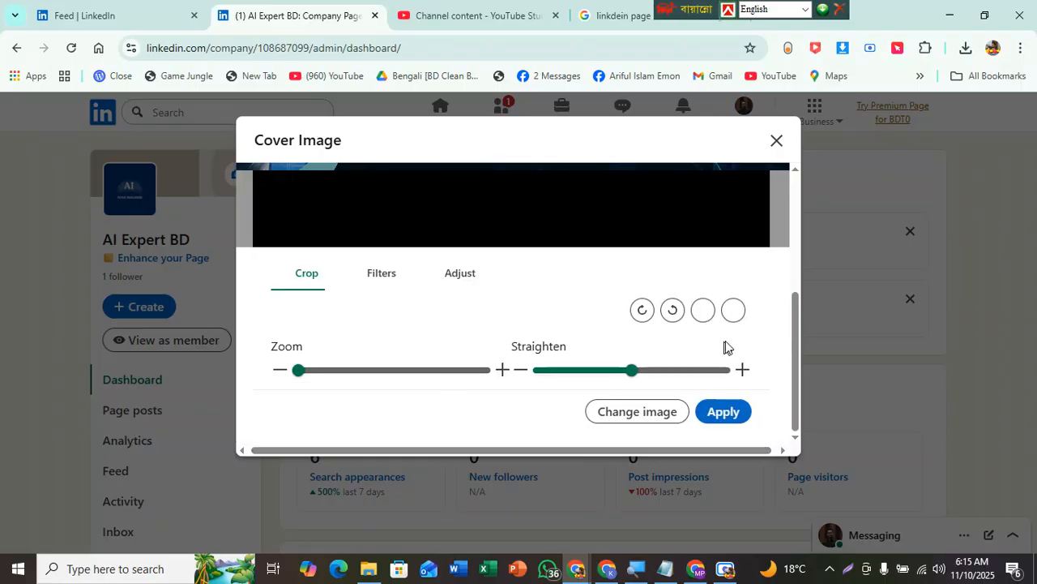
{"action": "left_click", "coordinate": [719, 414]}
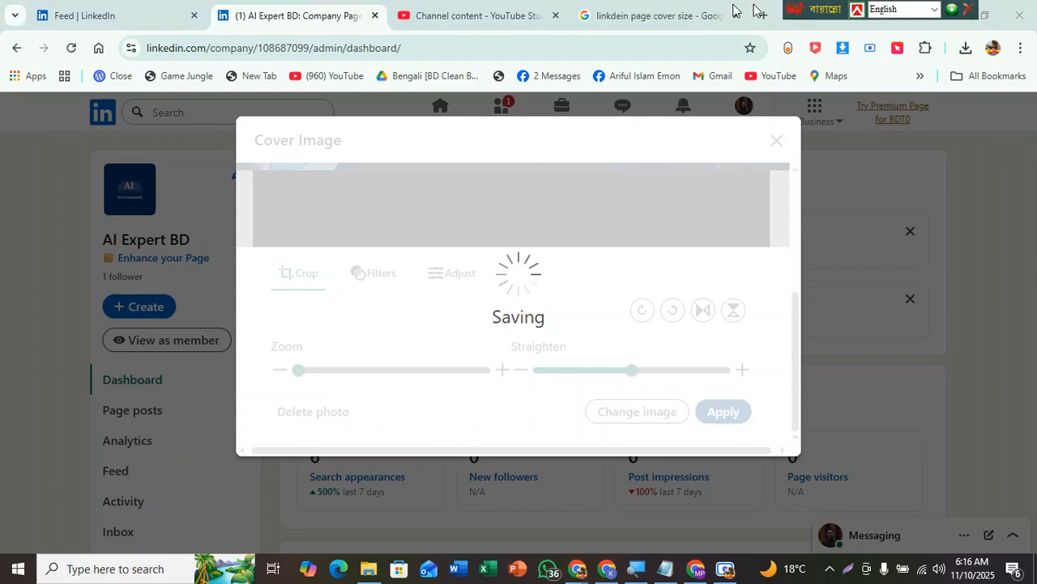
- Close the YouTube Studio tab, move the floating language bar off the window controls, and dismiss the cover image notifications
{"action": "left_click", "coordinate": [556, 15]}
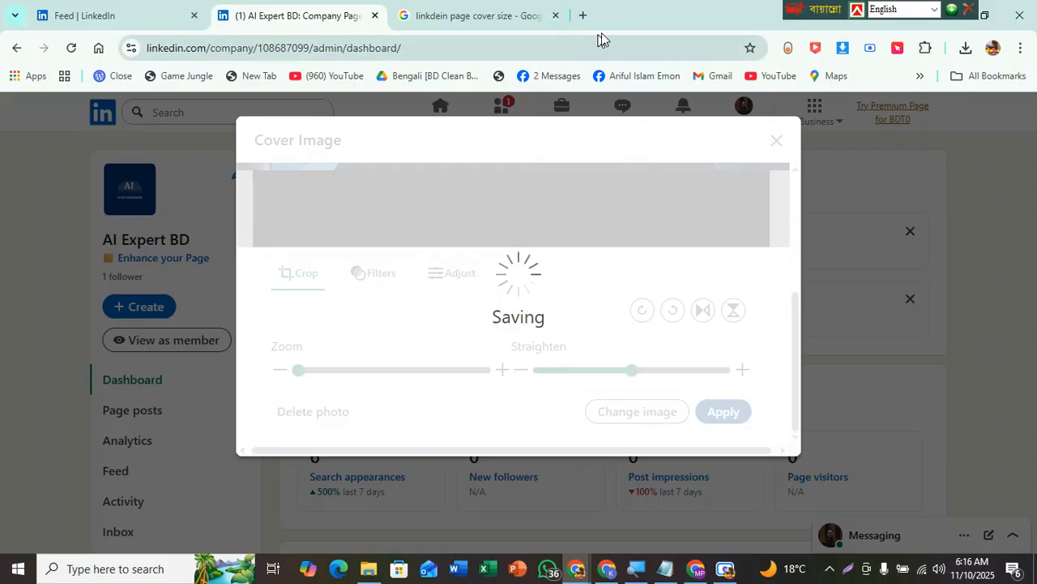
{"action": "left_click_drag", "start_coordinate": [811, 10], "coordinate": [679, 6]}
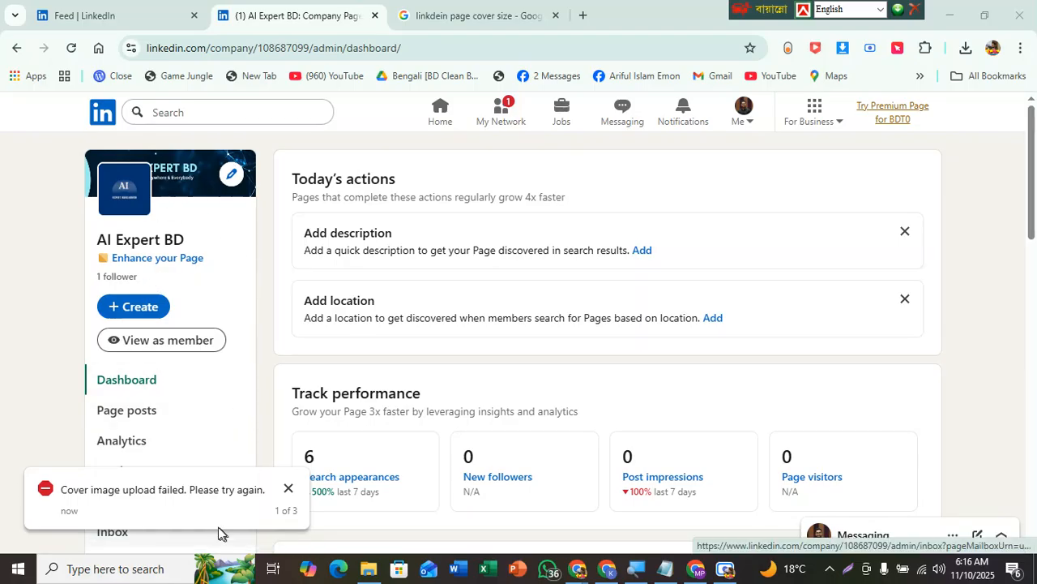
{"action": "left_click", "coordinate": [288, 490]}
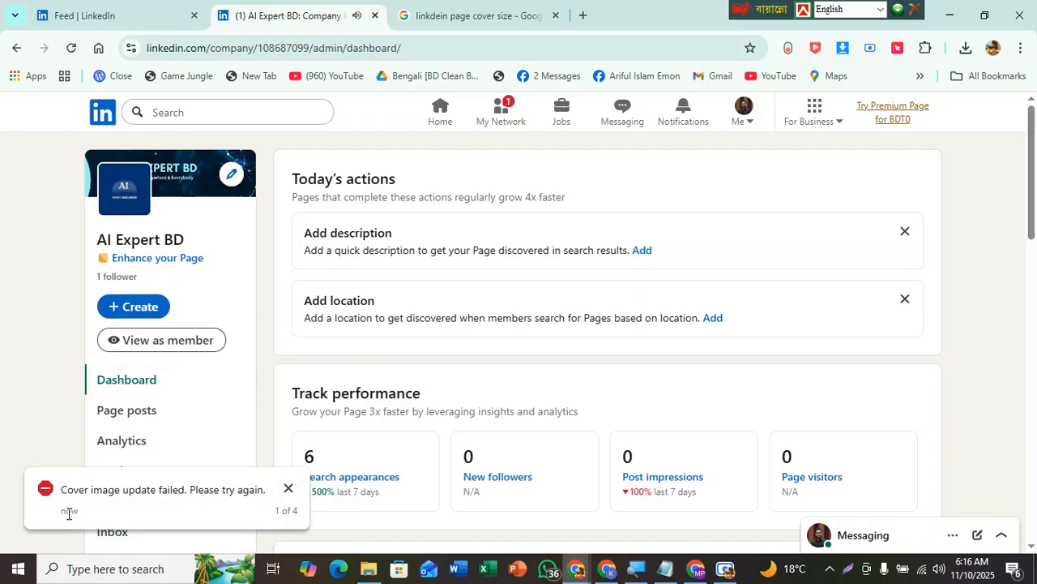
{"action": "left_click", "coordinate": [289, 489]}
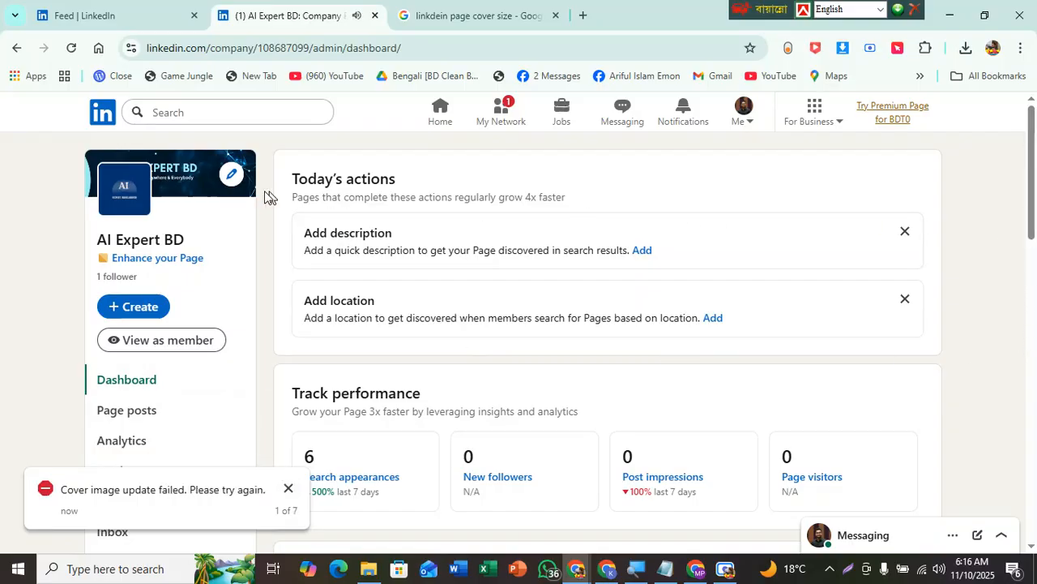
- View the AI Expert BD page as a member to check its cover image and tagline, and return to the admin view
{"action": "left_click", "coordinate": [180, 350]}
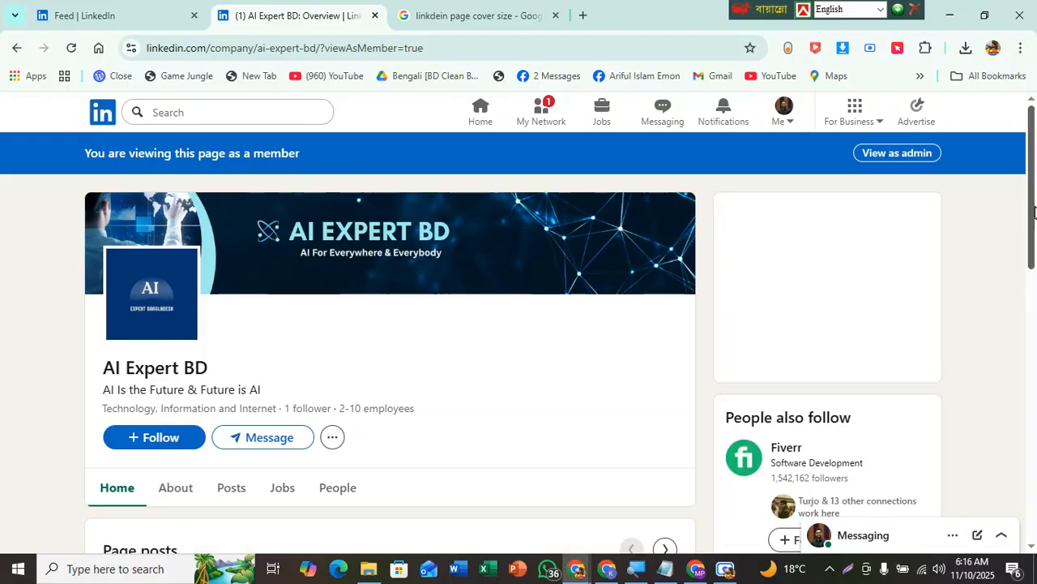
{"action": "mouse_move", "coordinate": [1032, 209]}
{"action": "left_mouse_down"}
{"action": "mouse_move", "coordinate": [1034, 325]}
{"action": "mouse_move", "coordinate": [1033, 202]}
{"action": "left_mouse_up"}
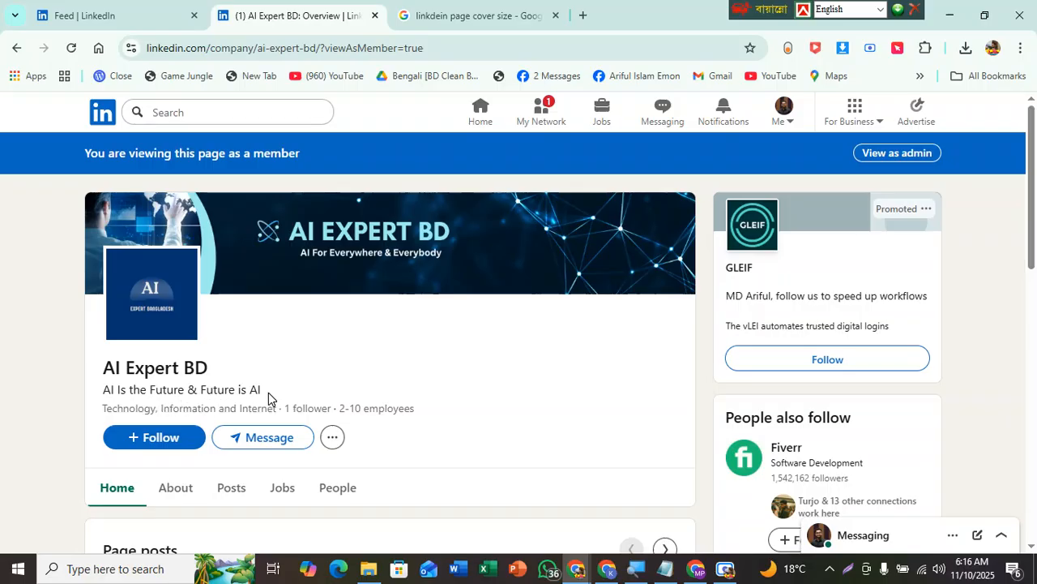
{"action": "left_click_drag", "start_coordinate": [273, 393], "coordinate": [115, 395]}
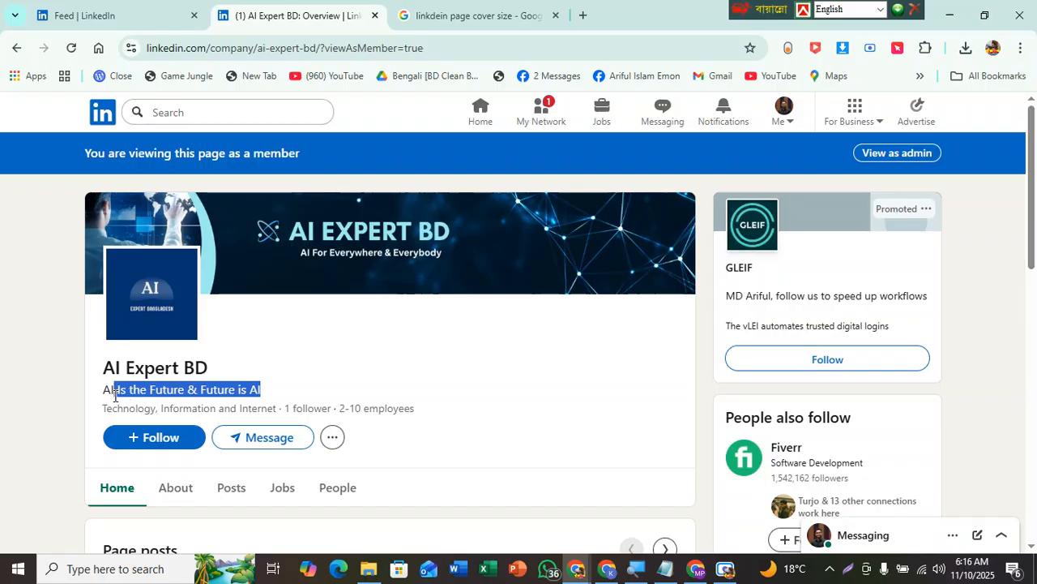
{"action": "left_click", "coordinate": [92, 406]}
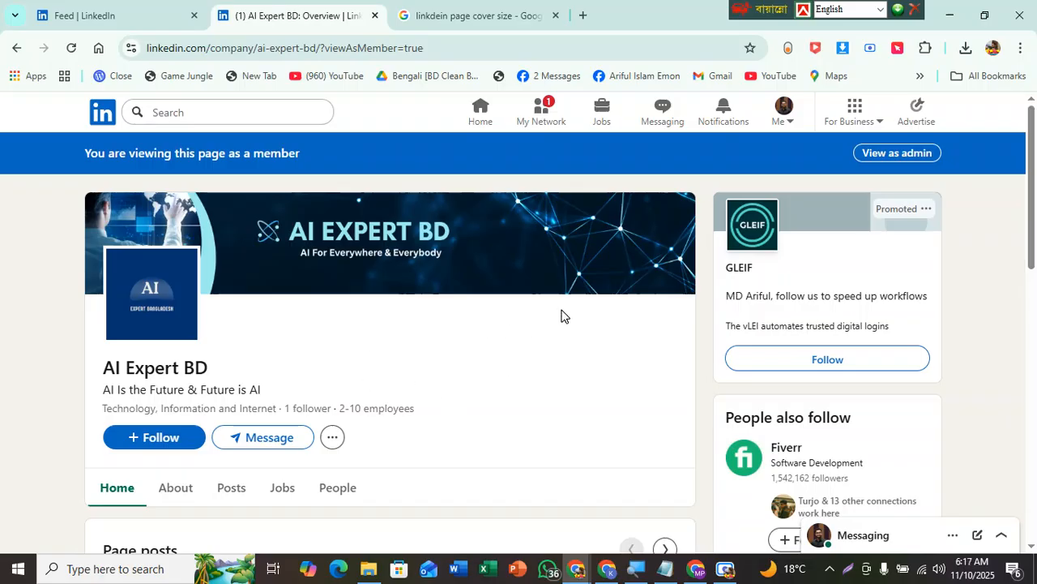
{"action": "left_click_drag", "start_coordinate": [1032, 243], "coordinate": [1029, 186]}
{"action": "left_click", "coordinate": [886, 153]}
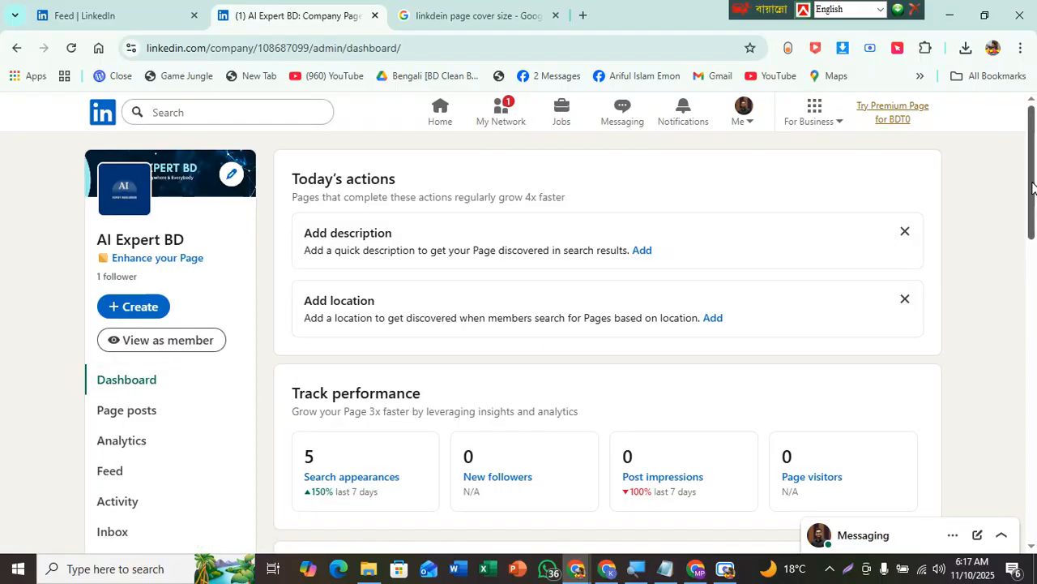
{"action": "scroll", "coordinate": [1032, 188], "scroll_direction": "down", "scroll_amount": 1}
{"action": "scroll", "coordinate": [535, 234], "scroll_direction": "up", "scroll_amount": 1}
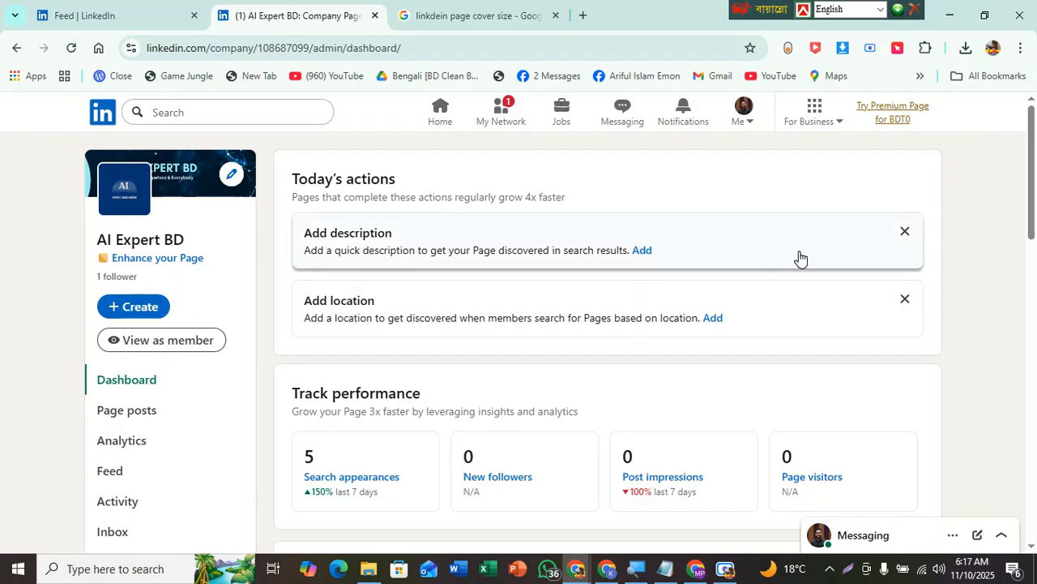
{"action": "scroll", "coordinate": [211, 252], "scroll_direction": "down", "scroll_amount": 5}
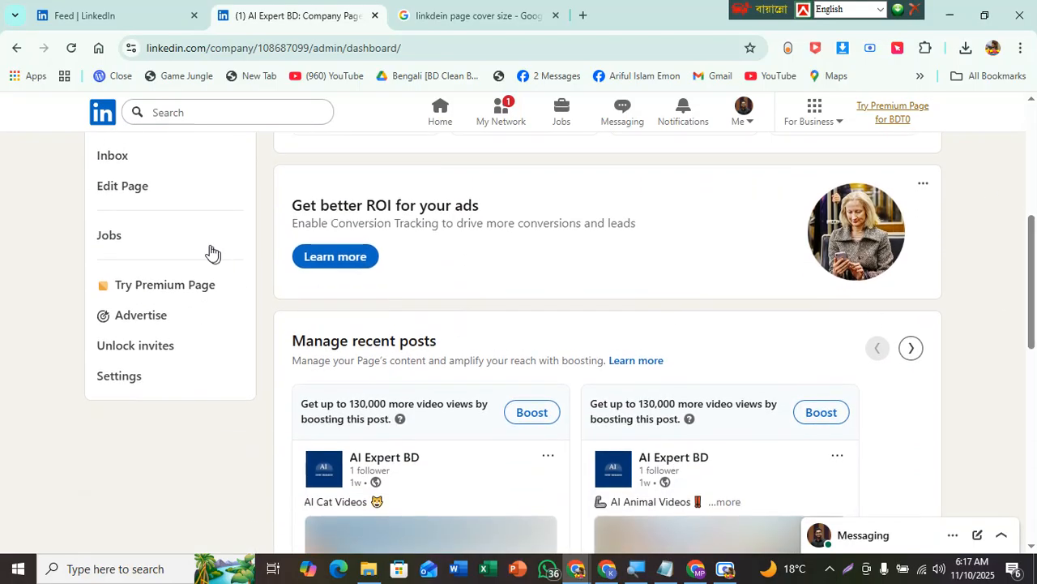
{"action": "left_click", "coordinate": [120, 191]}
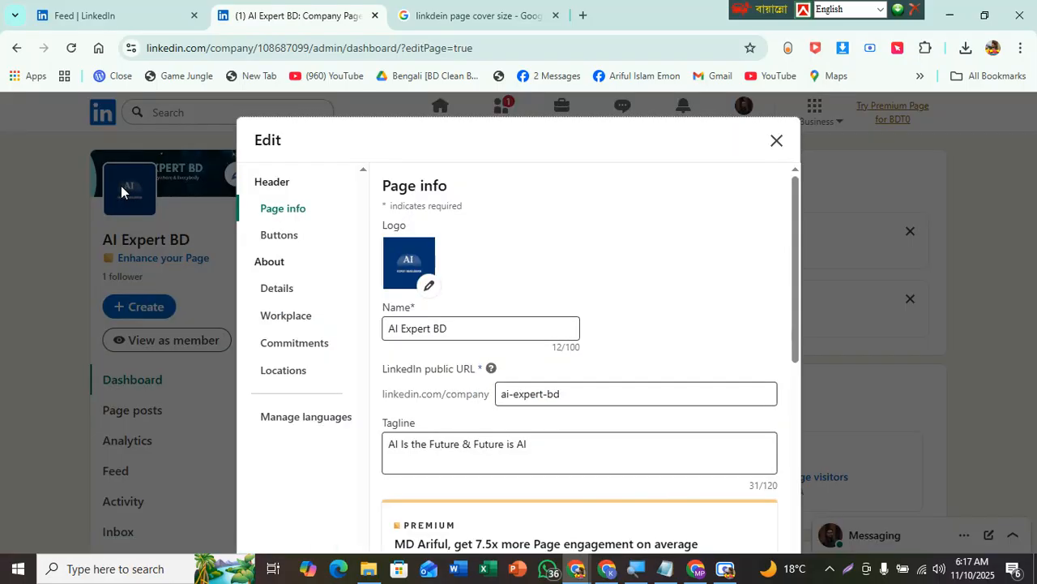
{"action": "left_click_drag", "start_coordinate": [801, 209], "coordinate": [799, 228]}
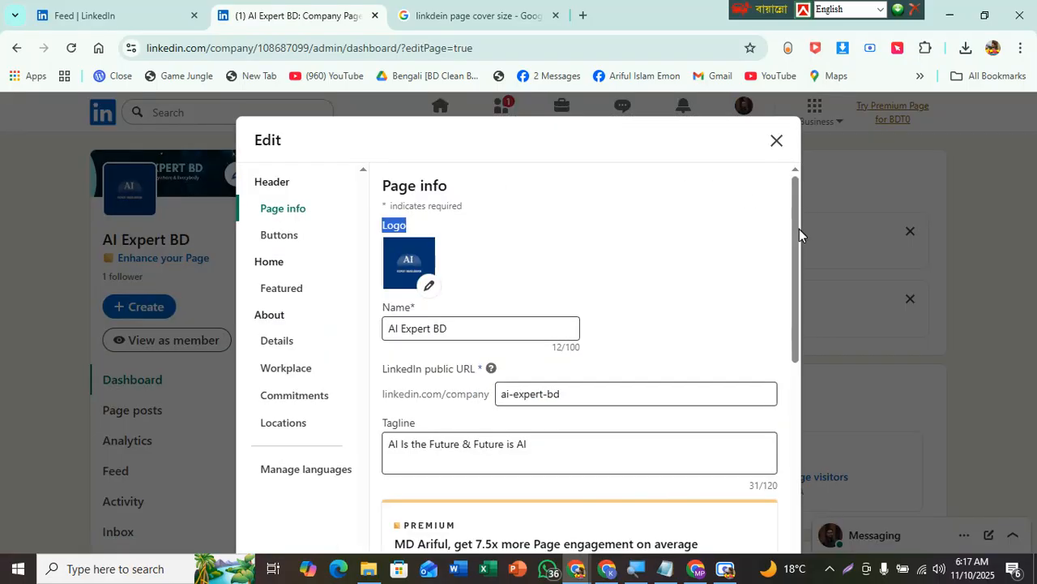
{"action": "left_click", "coordinate": [799, 230]}
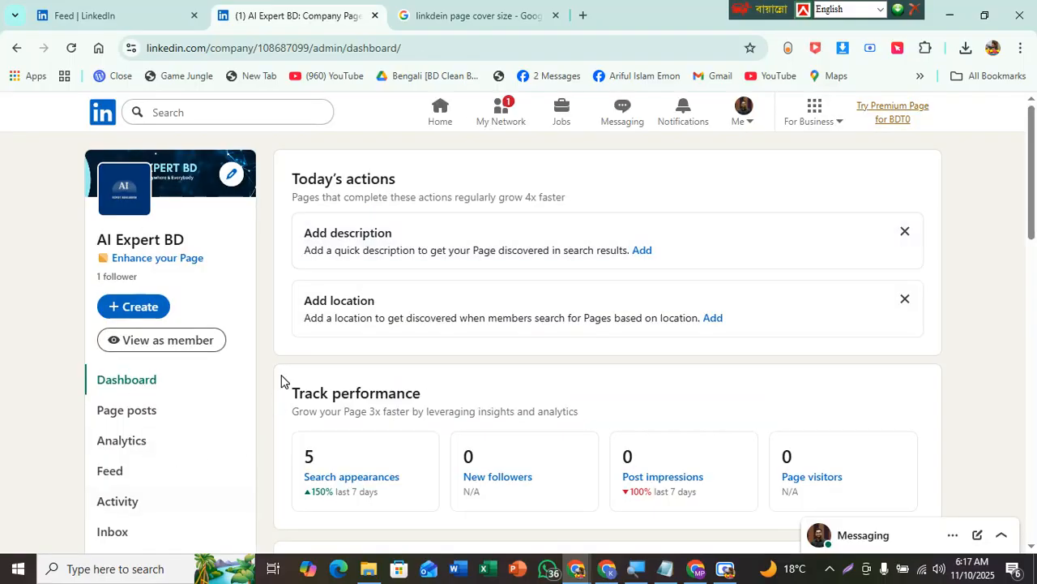
- Open the company page's edit dialog and review the logo, name, public URL and tagline in its page info
{"action": "scroll", "coordinate": [1031, 209], "scroll_direction": "down", "scroll_amount": 4}
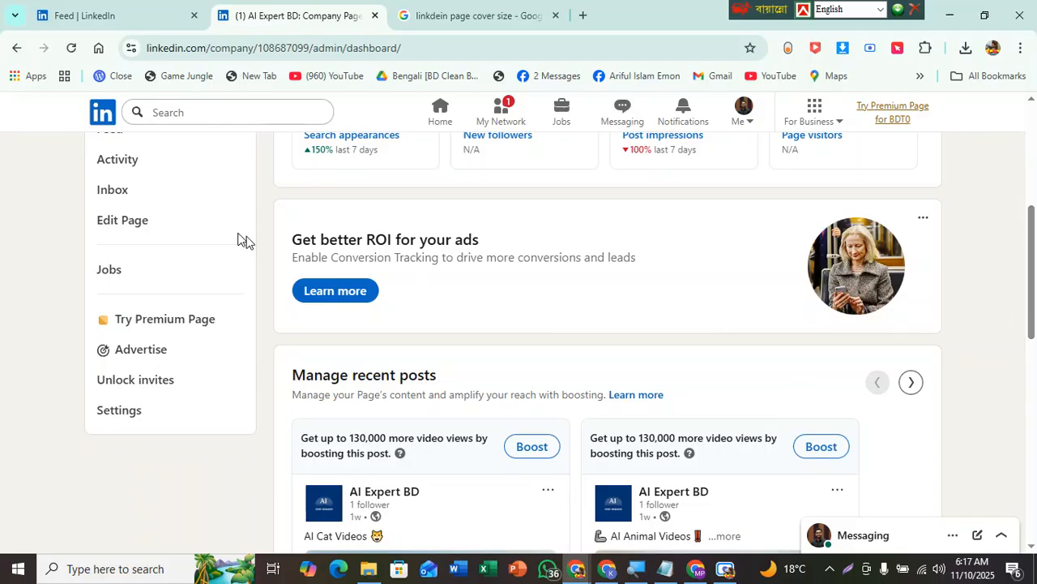
{"action": "left_click", "coordinate": [119, 223]}
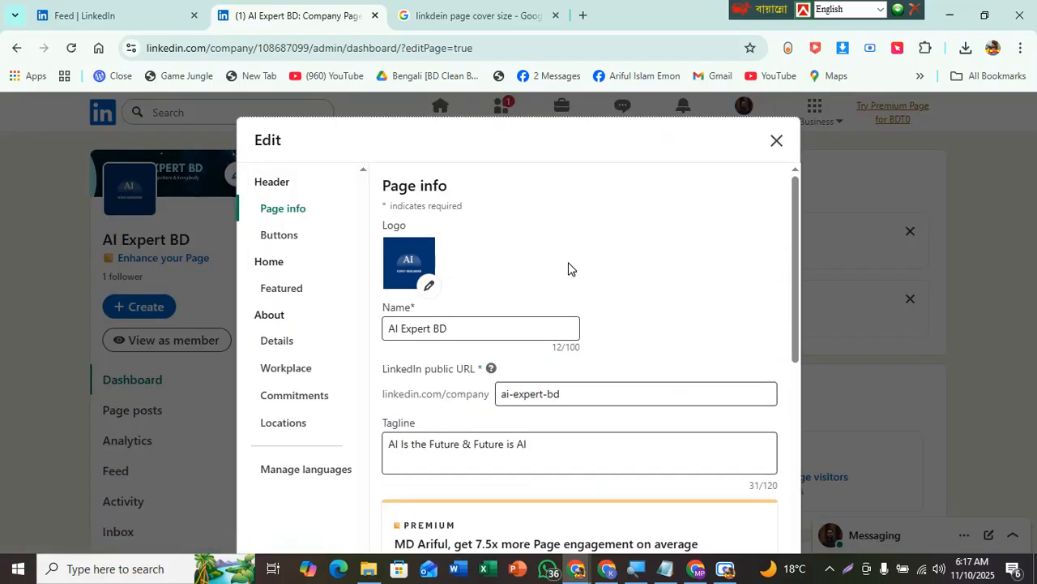
{"action": "left_click_drag", "start_coordinate": [795, 240], "coordinate": [793, 260]}
{"action": "left_click", "coordinate": [464, 280]}
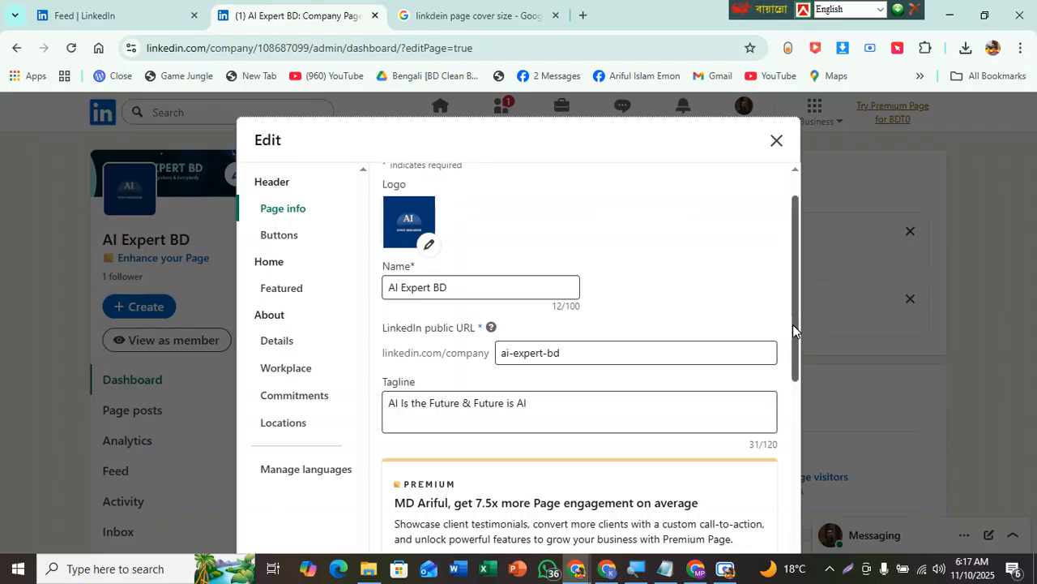
{"action": "left_click_drag", "start_coordinate": [792, 324], "coordinate": [796, 272]}
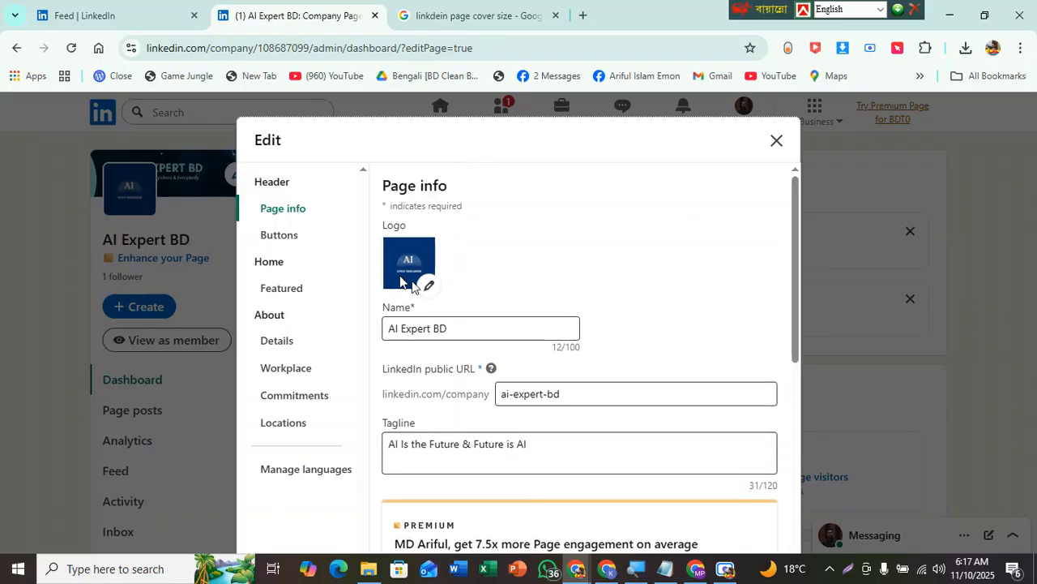
{"action": "double_click", "coordinate": [284, 184]}
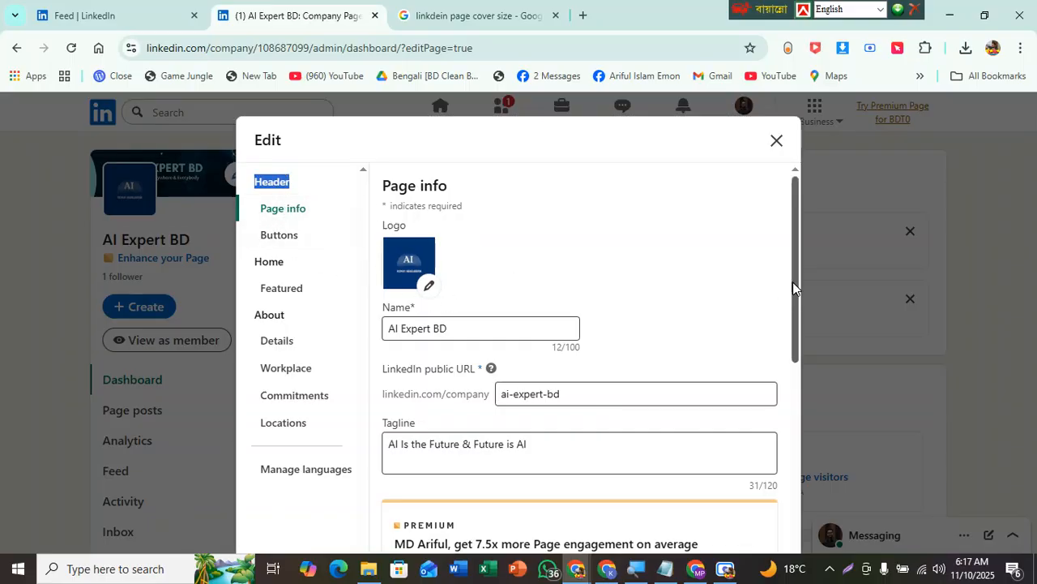
{"action": "left_click_drag", "start_coordinate": [793, 284], "coordinate": [806, 359]}
{"action": "left_click", "coordinate": [563, 293]}
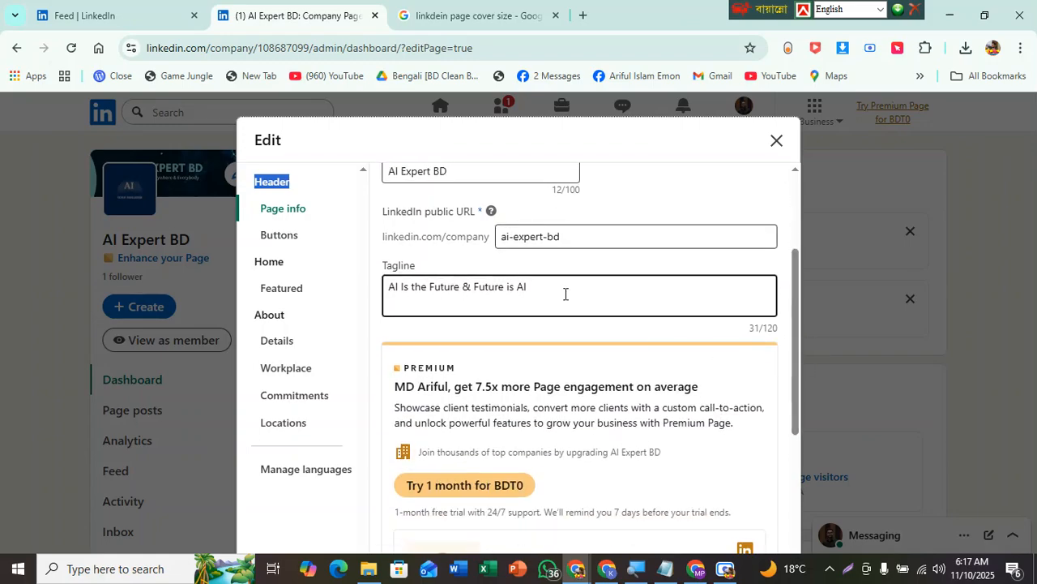
{"action": "left_click", "coordinate": [576, 236]}
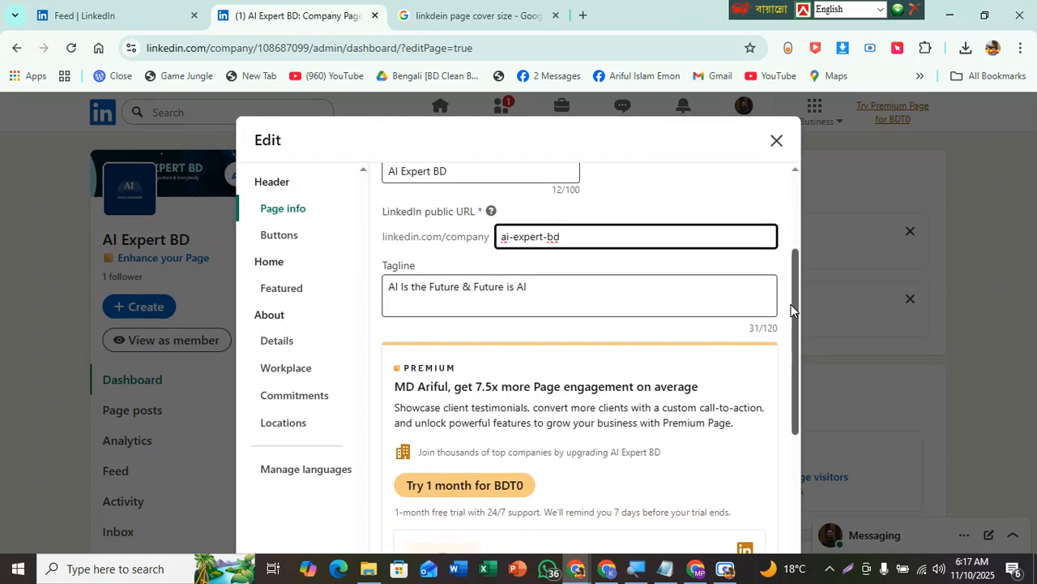
{"action": "left_click_drag", "start_coordinate": [792, 296], "coordinate": [821, 258]}
{"action": "left_click", "coordinate": [579, 340]}
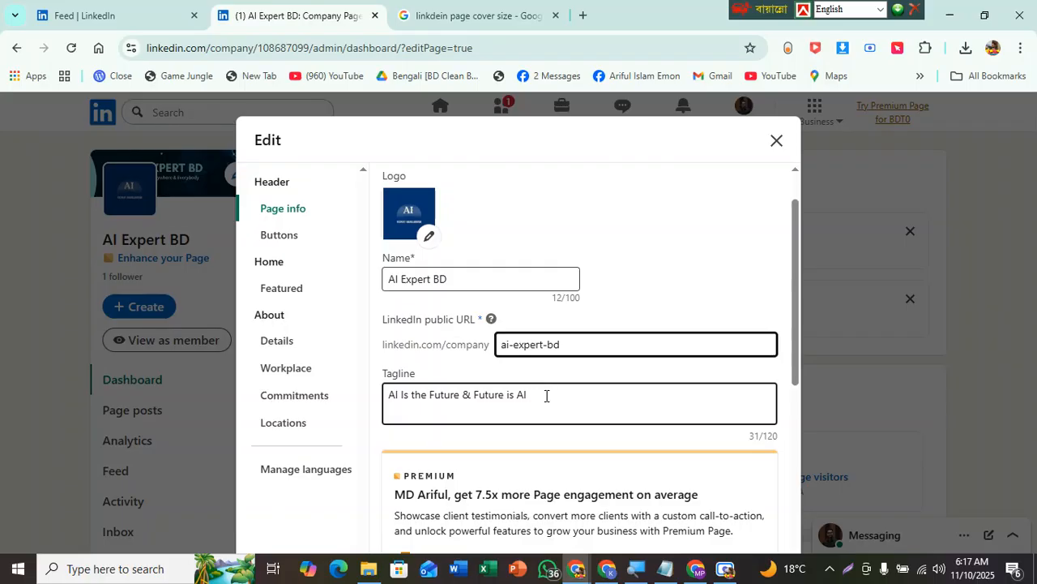
- Open the page's button settings, review the message button option, and turn on the custom button
{"action": "left_click", "coordinate": [274, 235]}
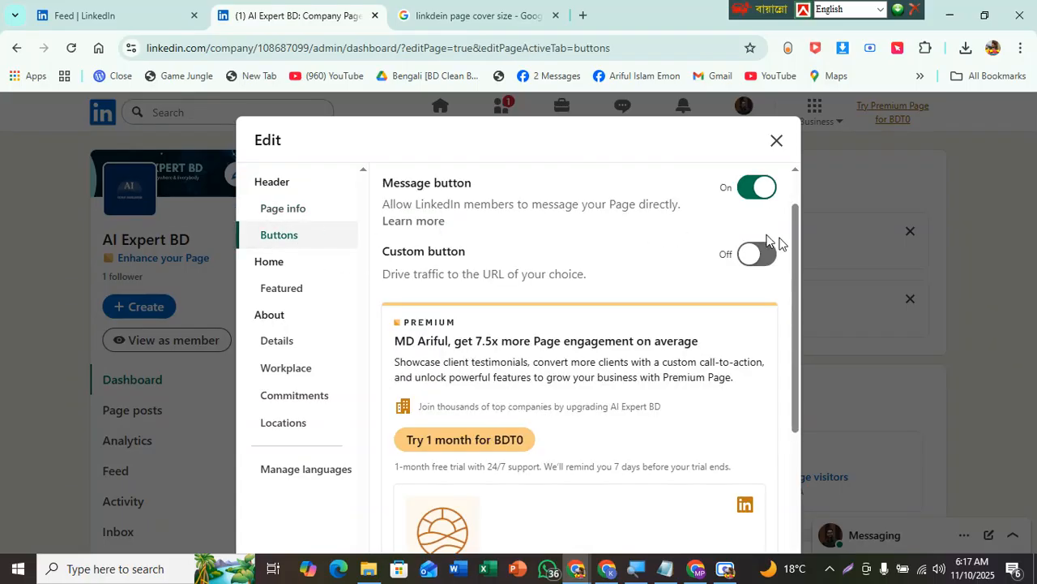
{"action": "left_click_drag", "start_coordinate": [797, 286], "coordinate": [821, 250]}
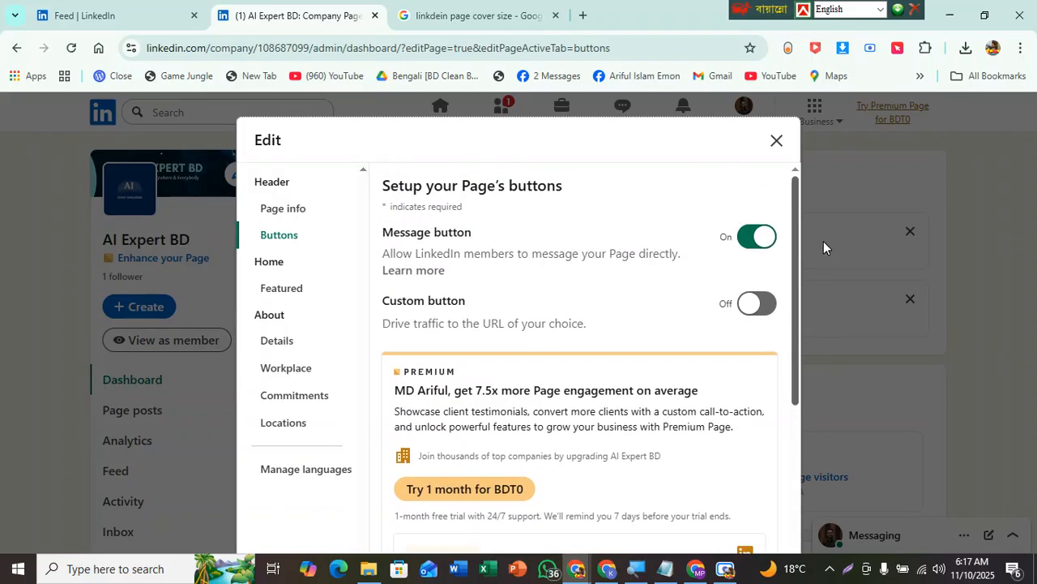
{"action": "left_click_drag", "start_coordinate": [473, 232], "coordinate": [382, 235]}
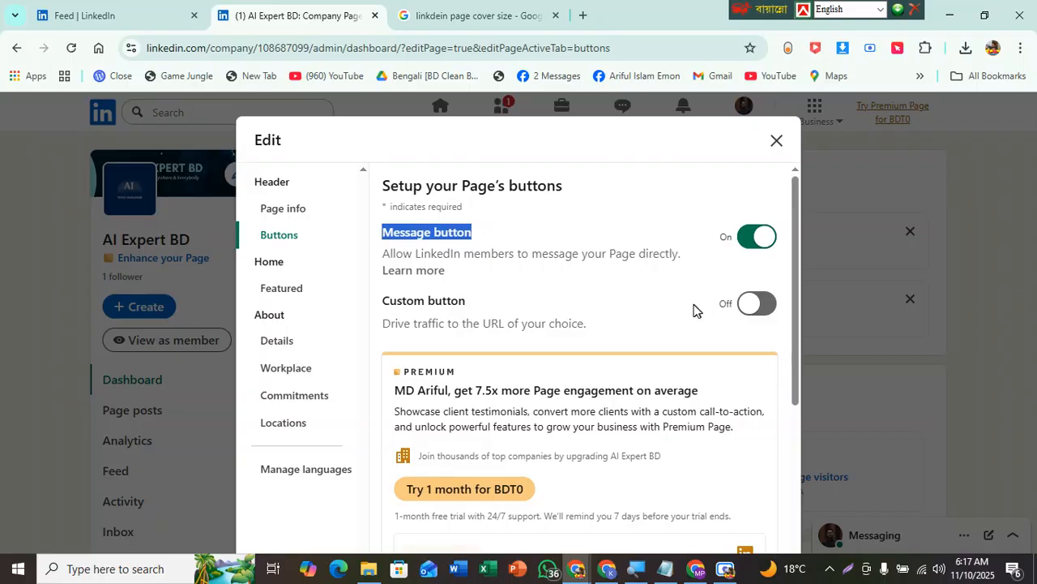
{"action": "left_click", "coordinate": [754, 309]}
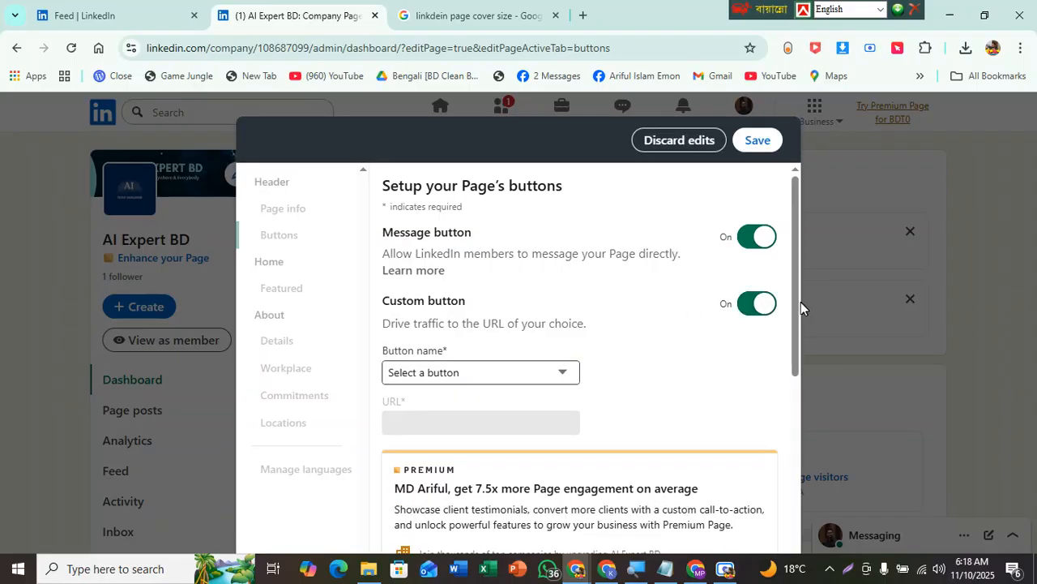
- Set the custom button's name to "Contact us" and place the cursor in its URL field
{"action": "scroll", "coordinate": [785, 340], "scroll_direction": "down", "scroll_amount": 1}
{"action": "left_click", "coordinate": [568, 299]}
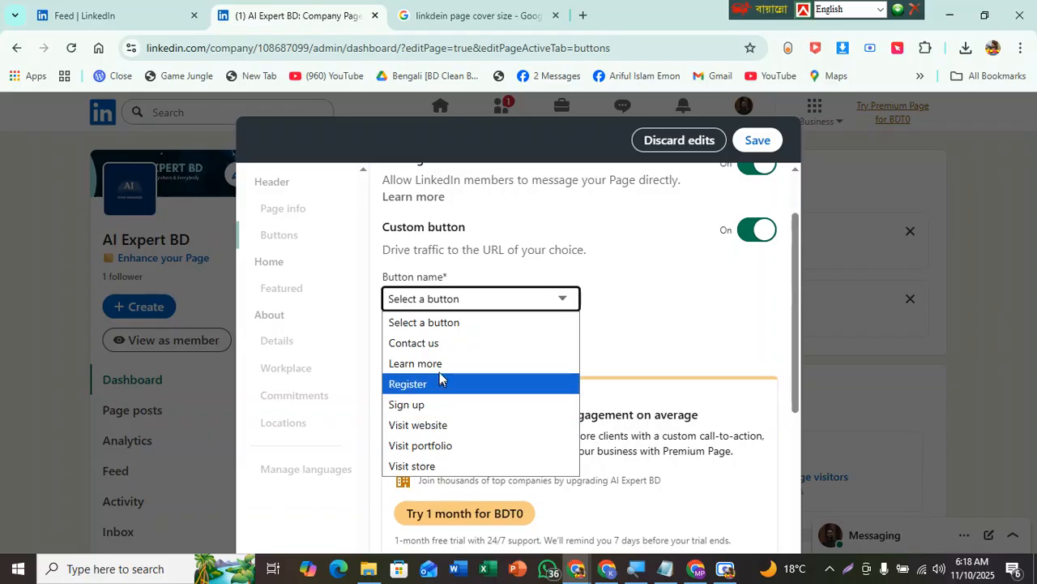
{"action": "left_click", "coordinate": [435, 344]}
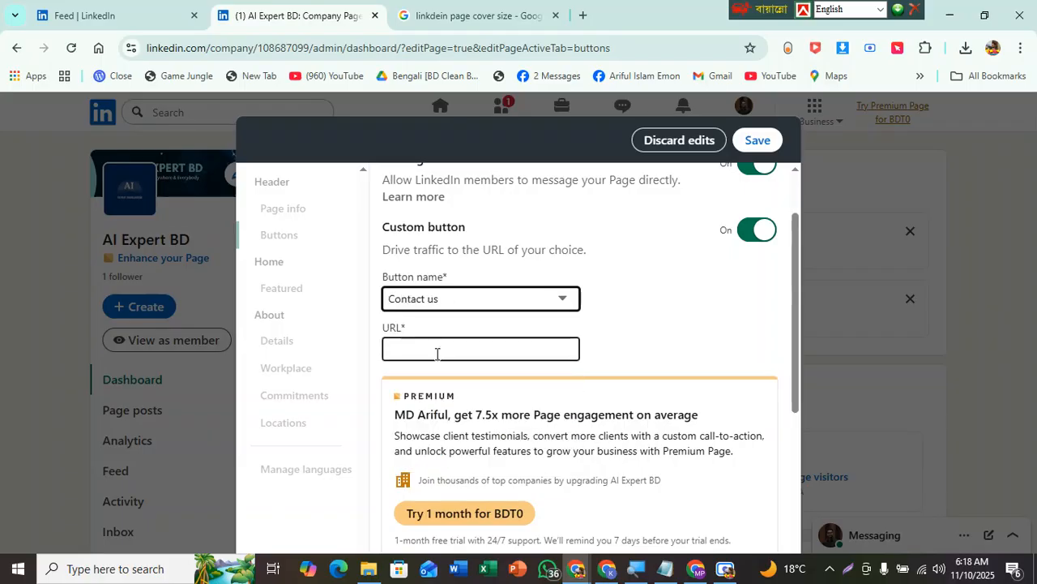
{"action": "left_click", "coordinate": [438, 354]}
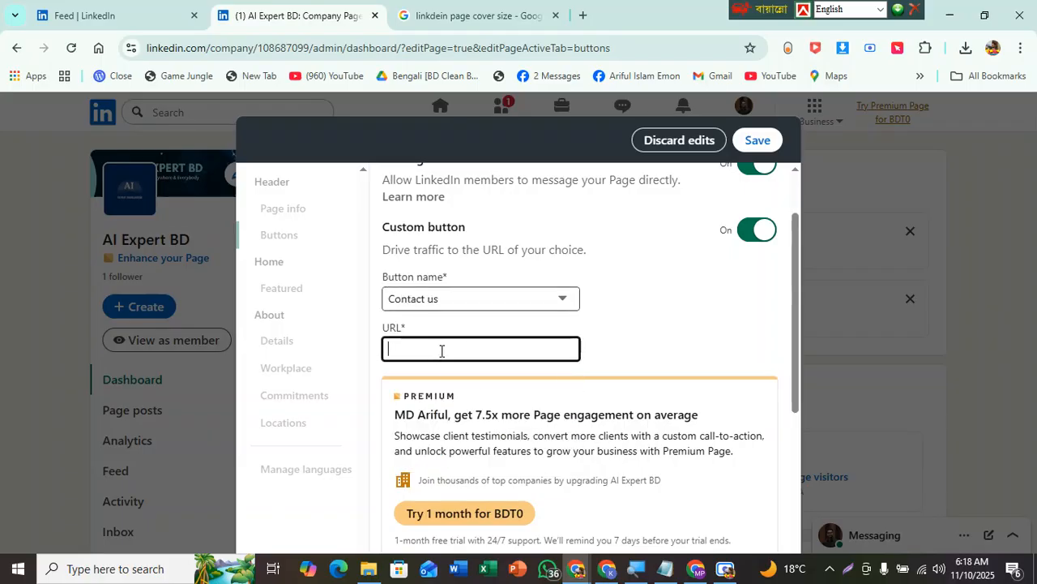
- Change the custom button's name to "Visit website" and select its URL field
{"action": "left_click", "coordinate": [536, 302]}
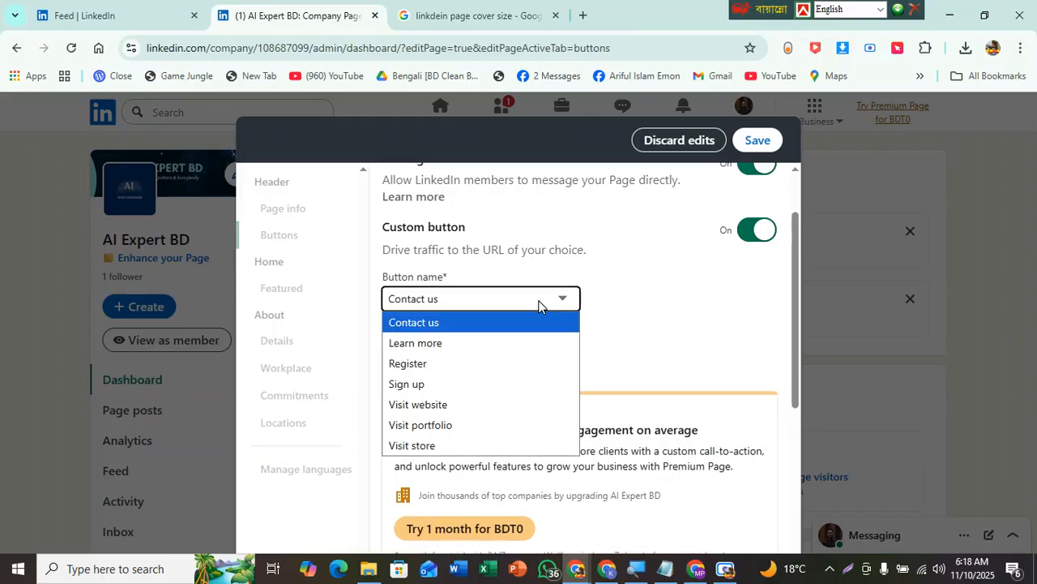
{"action": "left_click", "coordinate": [433, 404]}
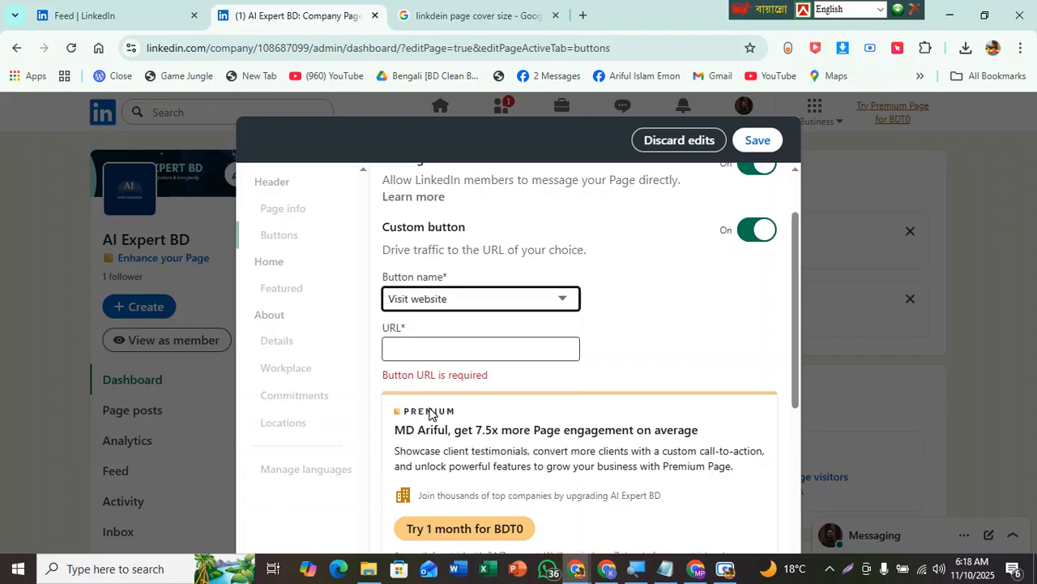
{"action": "left_click", "coordinate": [424, 350]}
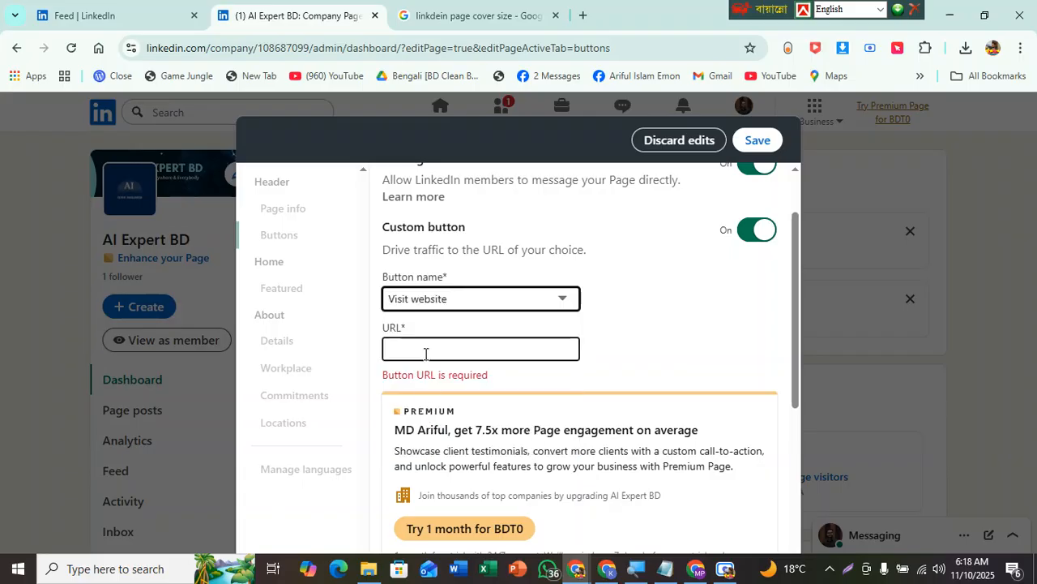
- Open the website dev-allorganicshop.pantheonsite.io in a new browser tab
{"action": "left_click", "coordinate": [583, 15]}
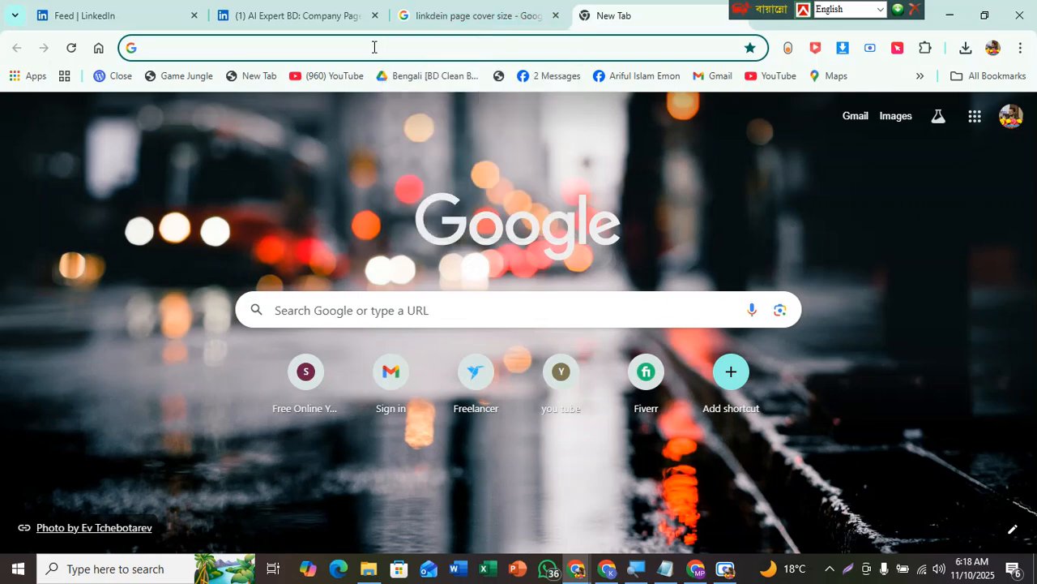
{"action": "type", "text": "dev"}
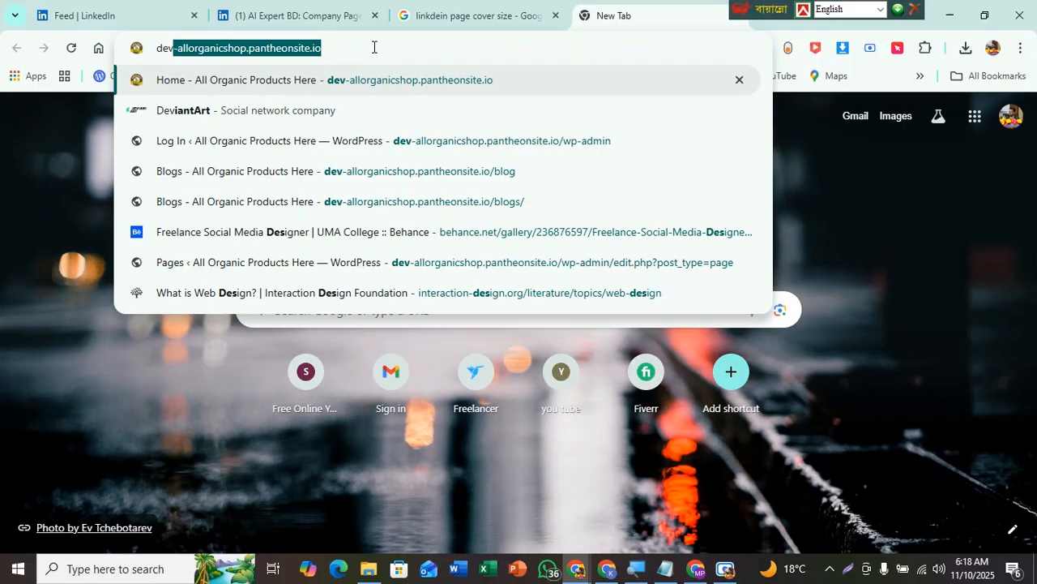
{"action": "key", "text": "Return"}
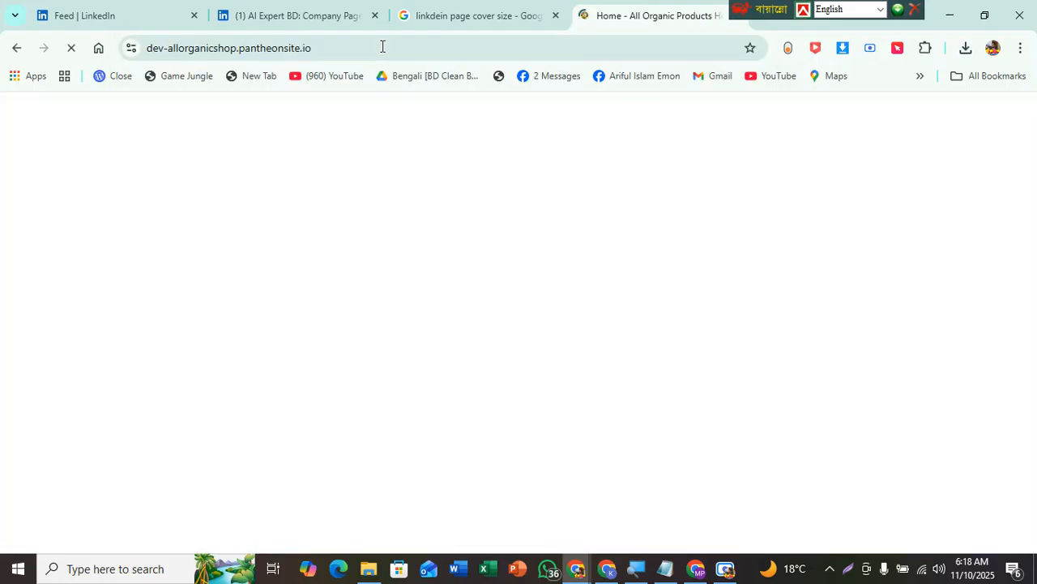
- Copy the All Organic Products website address into the custom button's URL field and save the page's button settings
{"action": "left_click", "coordinate": [384, 47]}
{"action": "key", "text": "ctrl+c"}
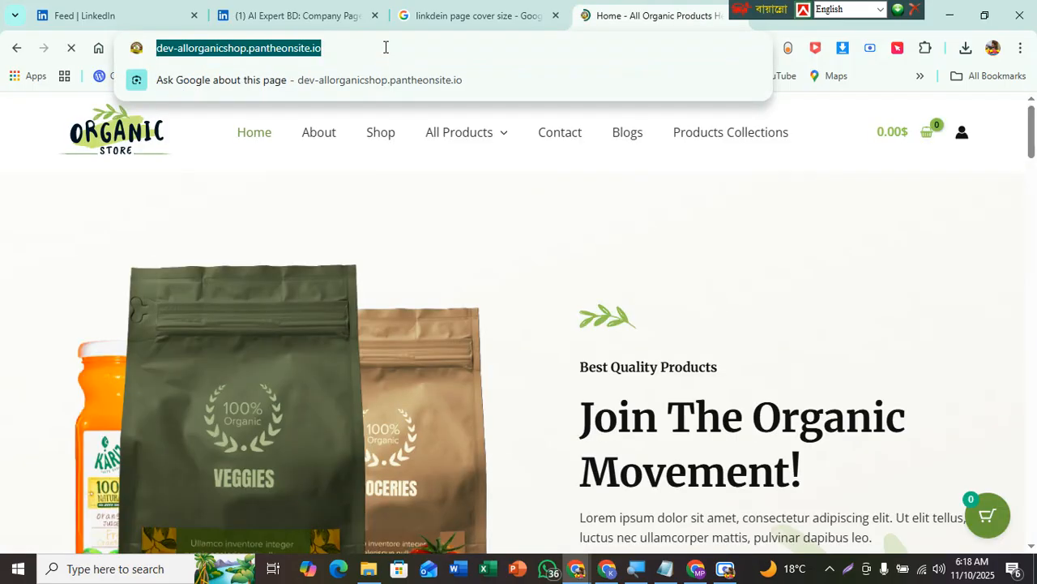
{"action": "left_click", "coordinate": [447, 16]}
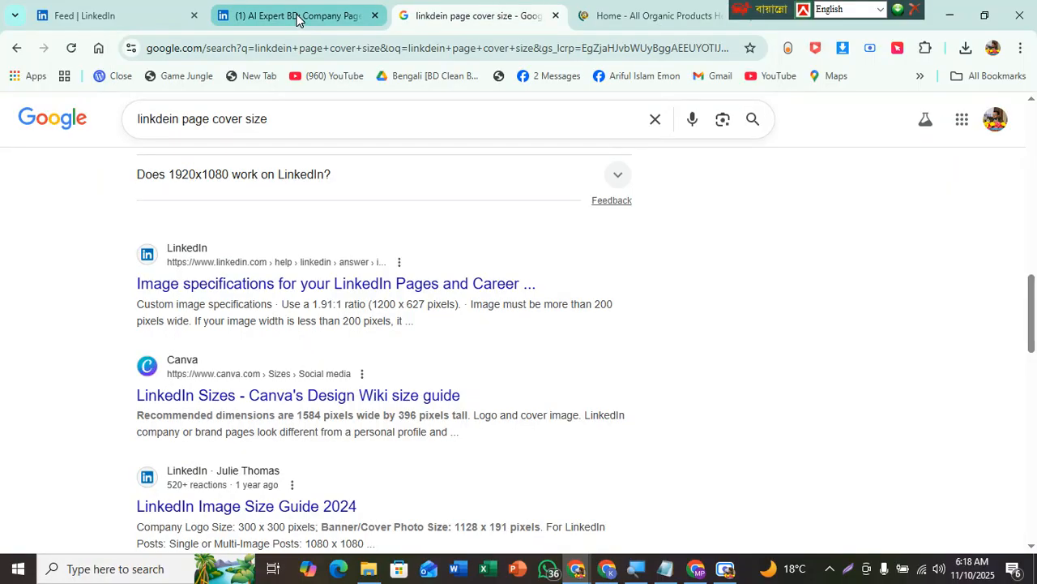
{"action": "left_click", "coordinate": [294, 17]}
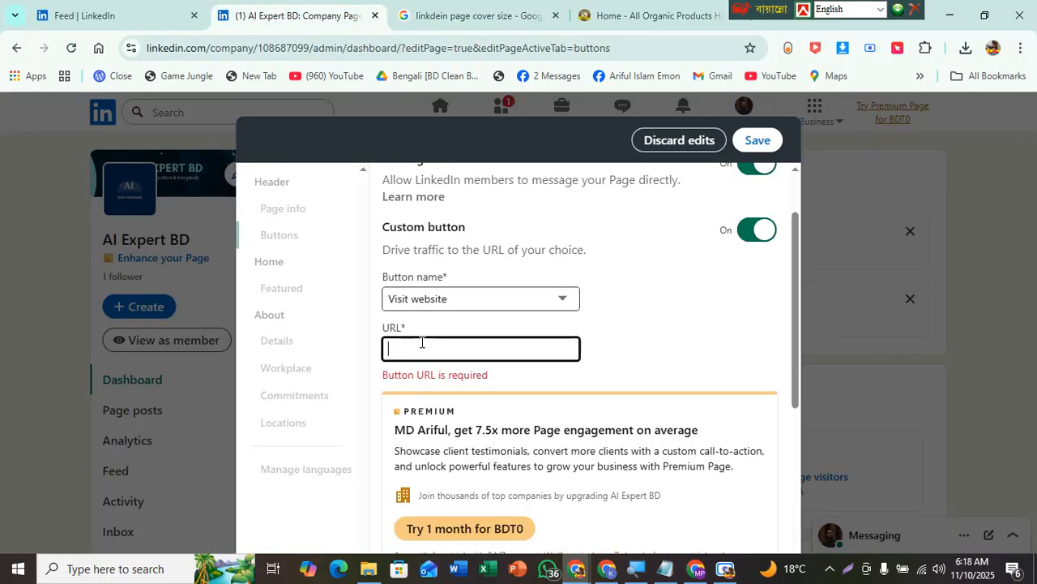
{"action": "key", "text": "ctrl+v"}
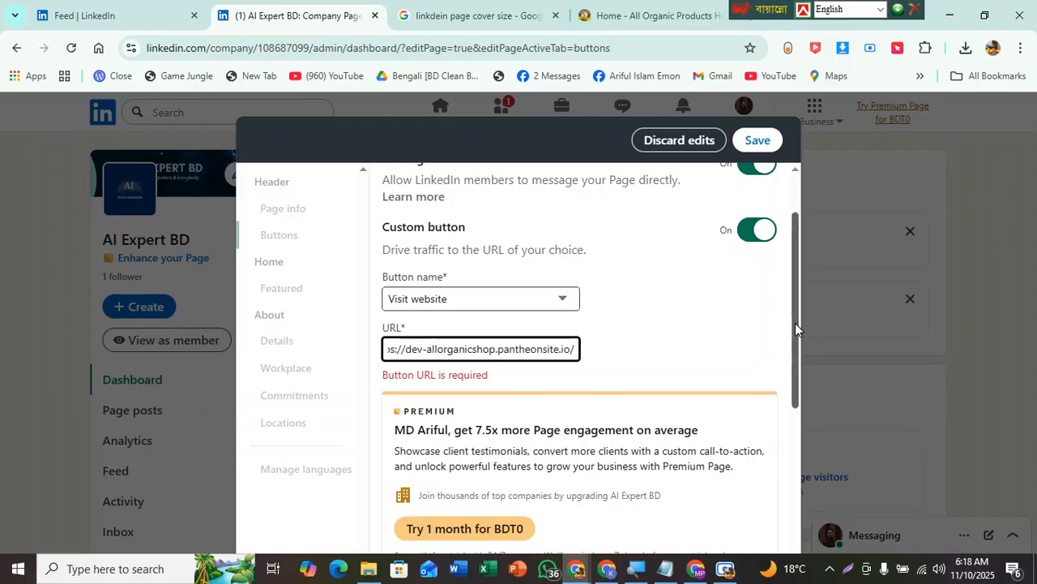
{"action": "left_click_drag", "start_coordinate": [795, 323], "coordinate": [811, 518]}
{"action": "left_click_drag", "start_coordinate": [810, 476], "coordinate": [780, 278]}
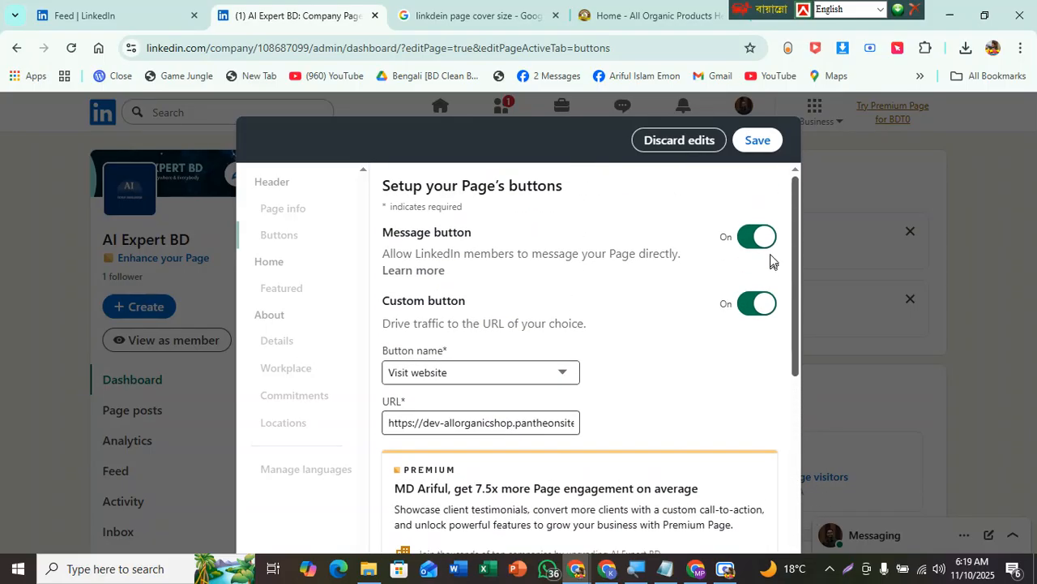
{"action": "left_click", "coordinate": [759, 142]}
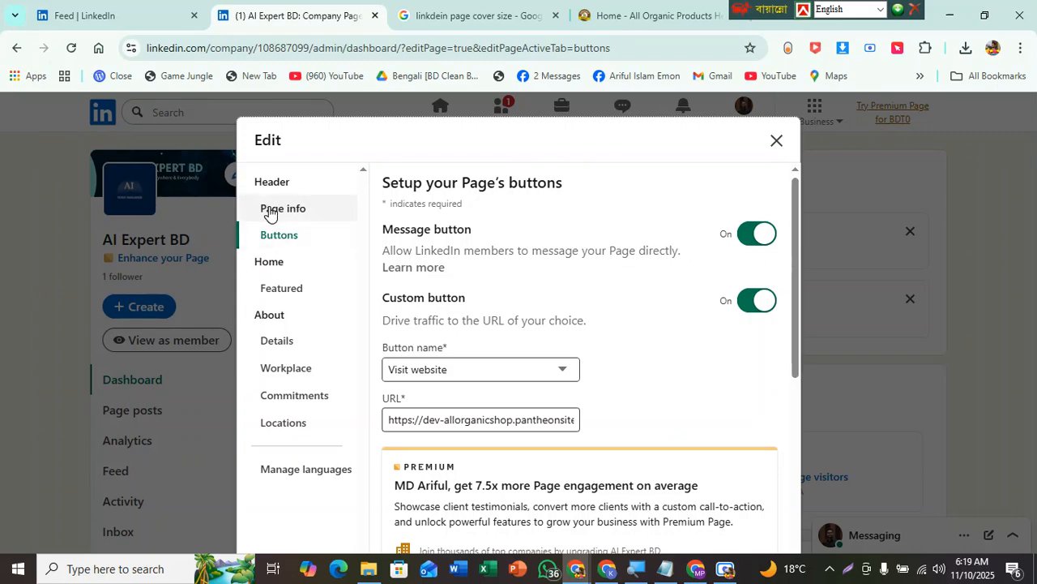
- Review the page's button settings, then check the featured content manager and return to the dashboard
{"action": "left_click_drag", "start_coordinate": [799, 250], "coordinate": [815, 466]}
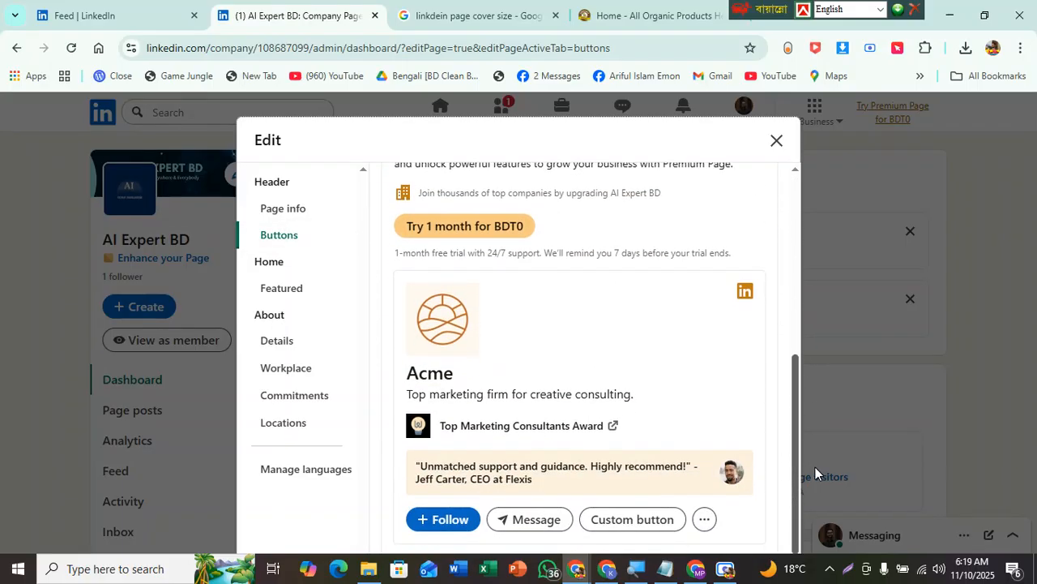
{"action": "left_click_drag", "start_coordinate": [805, 466], "coordinate": [780, 292]}
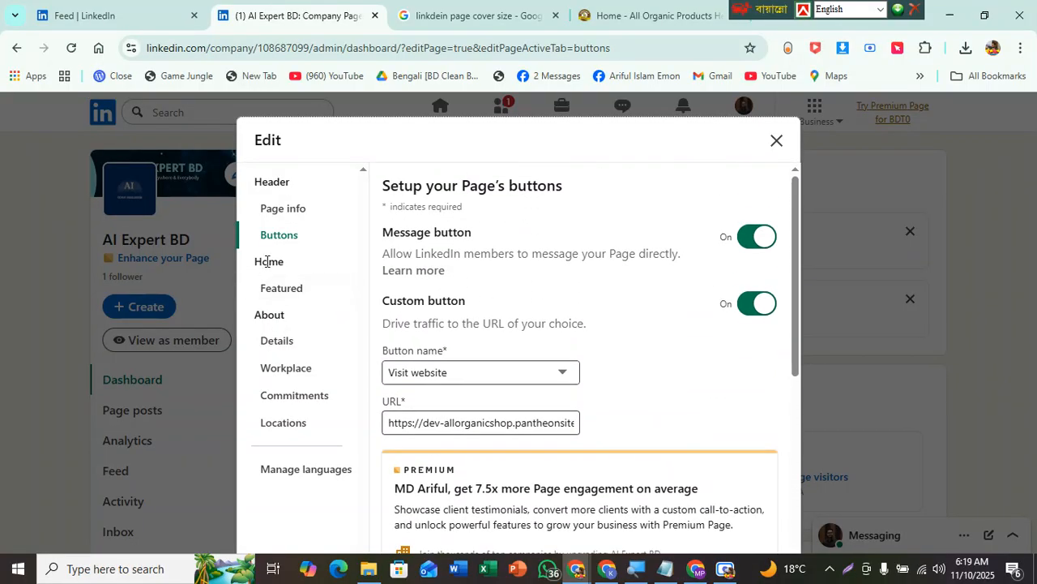
{"action": "left_click", "coordinate": [281, 291]}
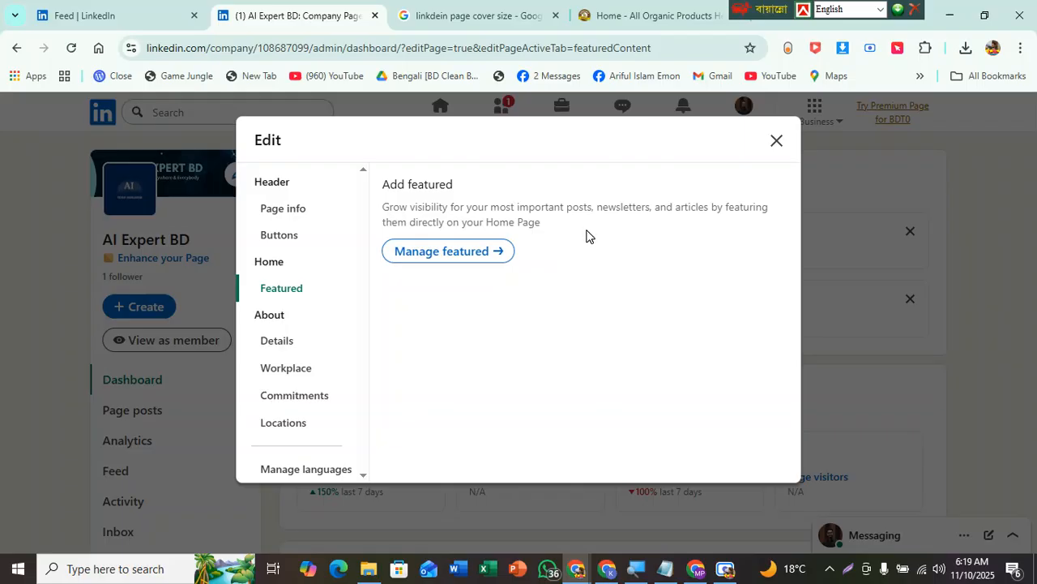
{"action": "left_click", "coordinate": [451, 253]}
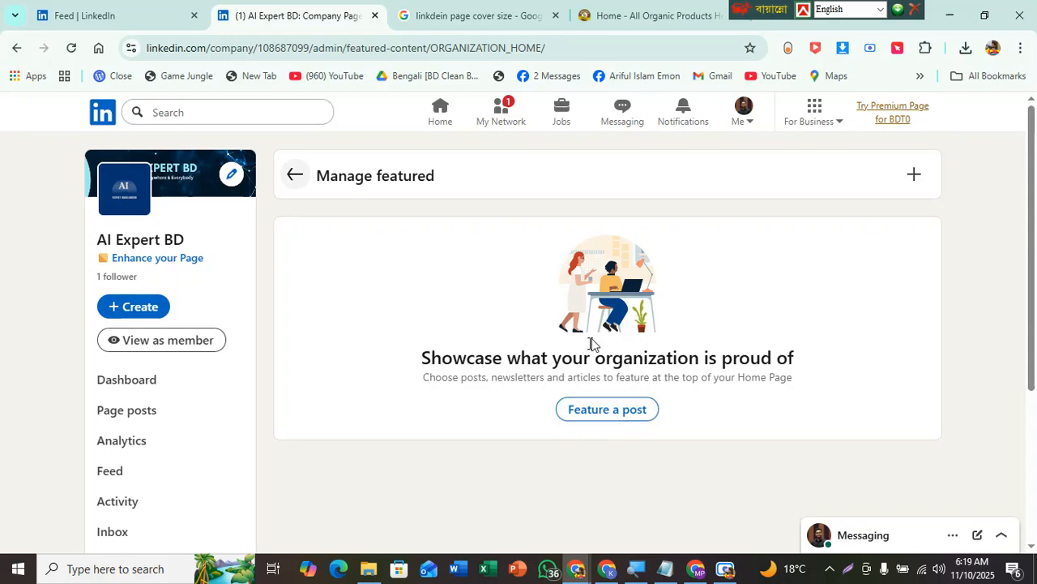
{"action": "left_click", "coordinate": [292, 177]}
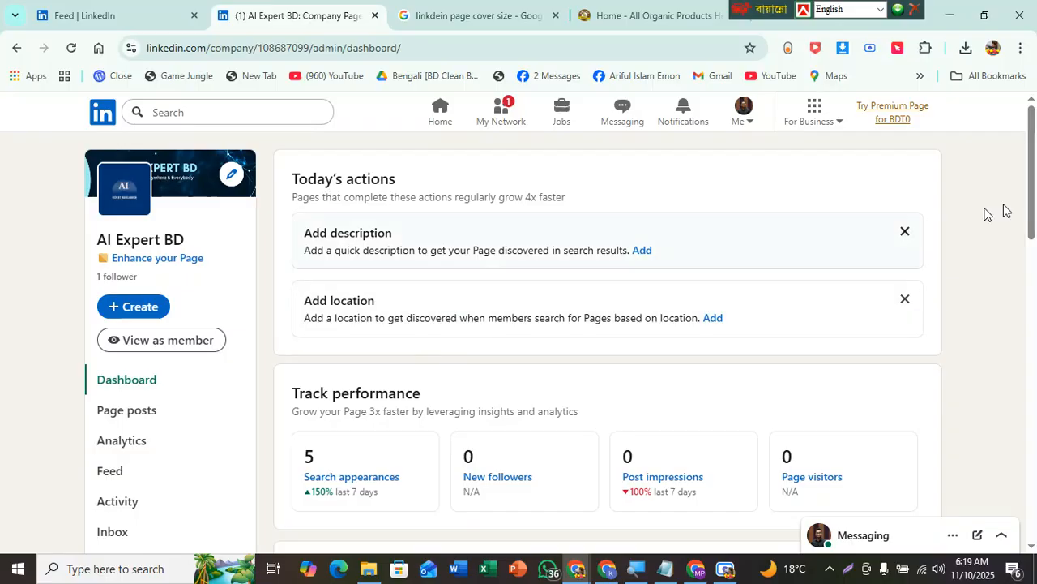
- Reopen the AI Expert BD page editor from the dashboard and open the Details section under About
{"action": "scroll", "coordinate": [1032, 231], "scroll_direction": "down", "scroll_amount": 3}
{"action": "scroll", "coordinate": [1034, 231], "scroll_direction": "up", "scroll_amount": 1}
{"action": "scroll", "coordinate": [1035, 232], "scroll_direction": "up", "scroll_amount": 1}
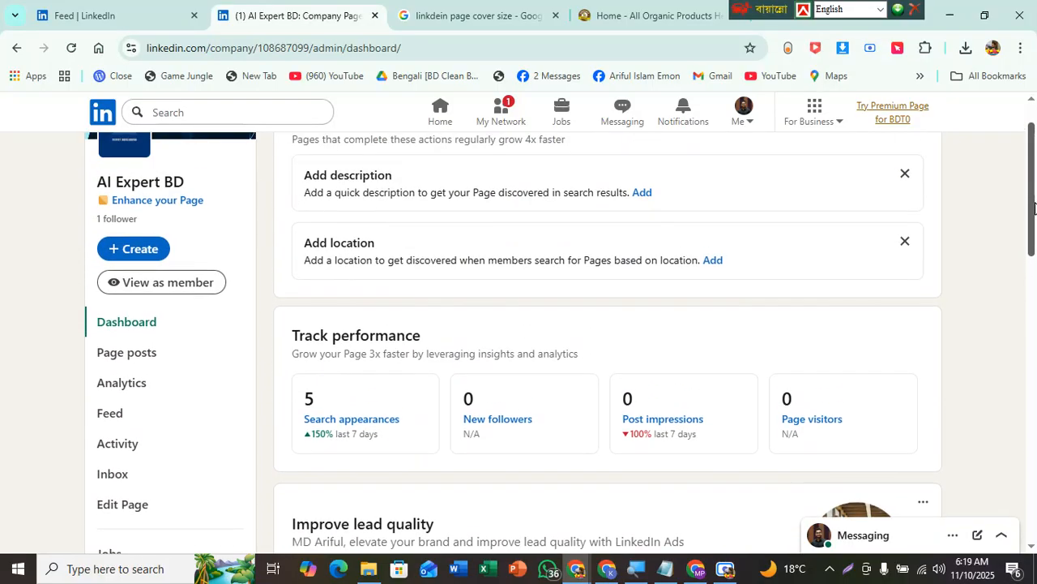
{"action": "scroll", "coordinate": [1034, 232], "scroll_direction": "down", "scroll_amount": 2}
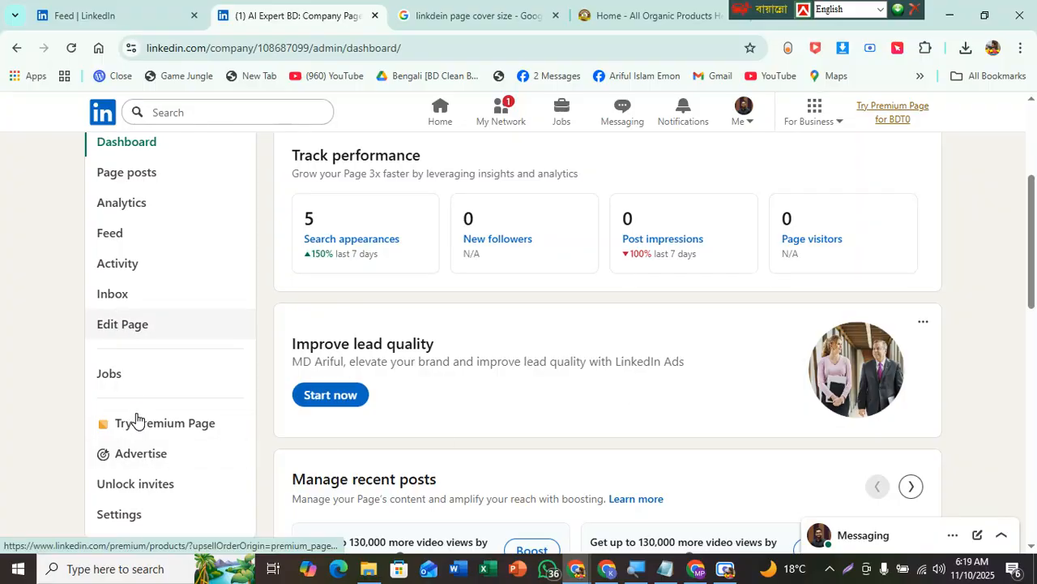
{"action": "left_click", "coordinate": [127, 328]}
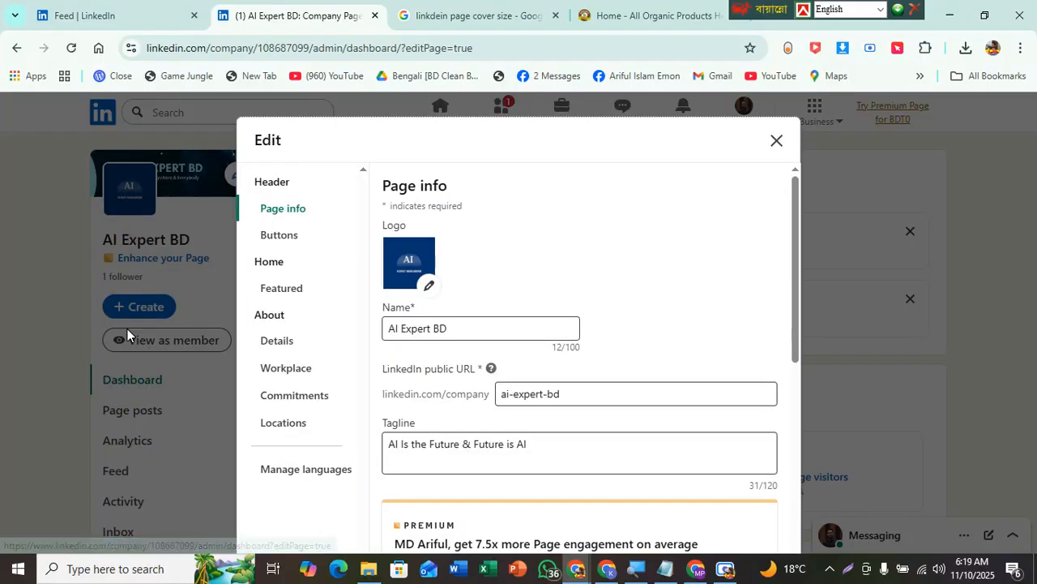
{"action": "left_click_drag", "start_coordinate": [793, 292], "coordinate": [803, 472]}
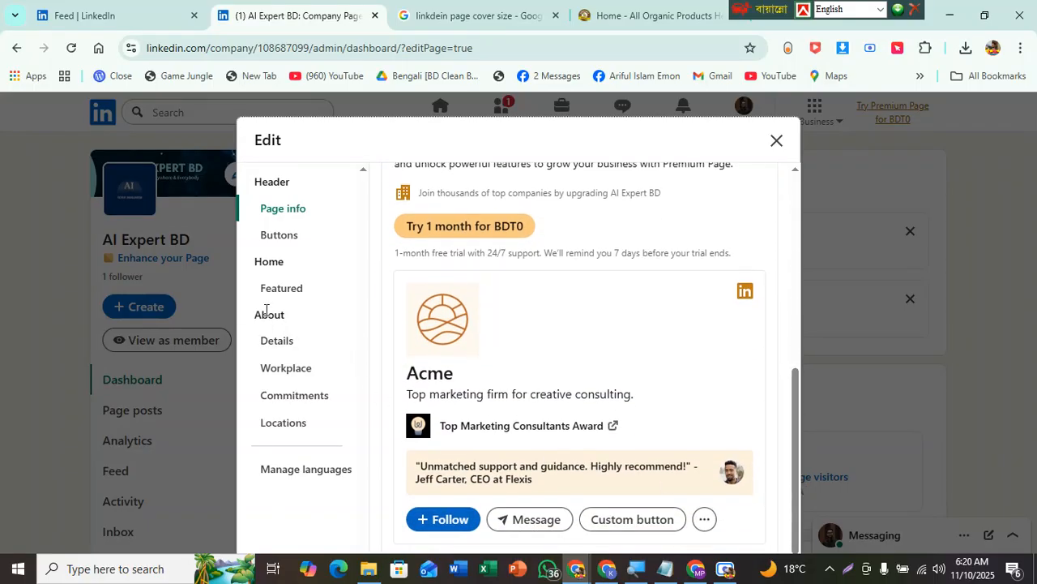
{"action": "left_click", "coordinate": [274, 342]}
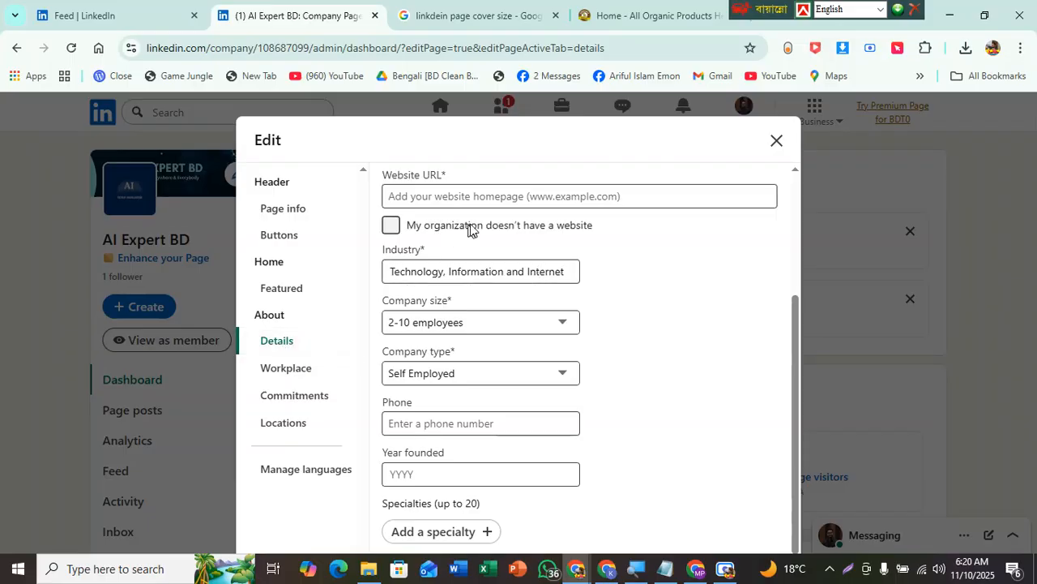
{"action": "left_click", "coordinate": [465, 197]}
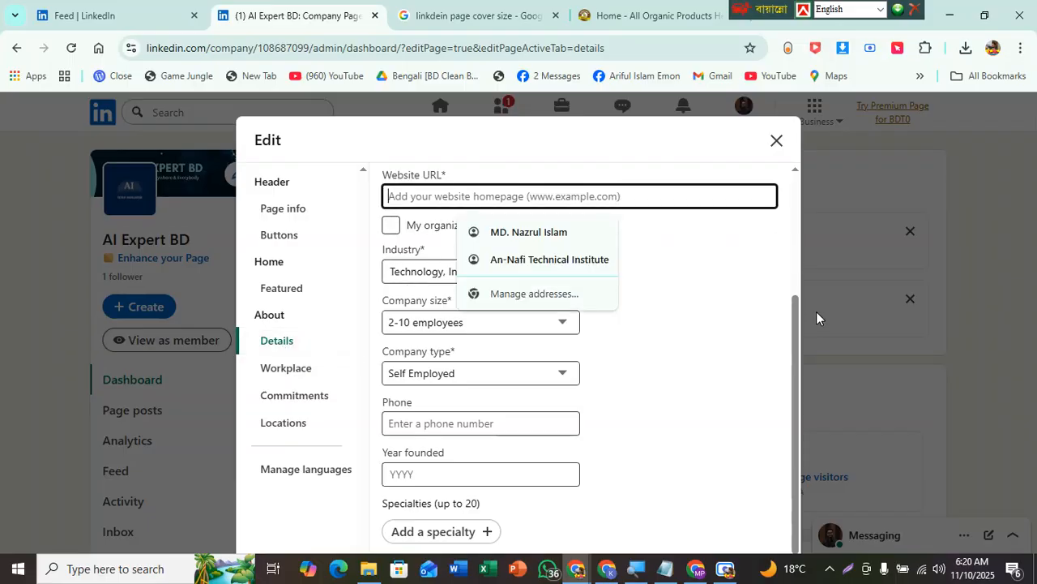
{"action": "left_click_drag", "start_coordinate": [800, 329], "coordinate": [796, 189]}
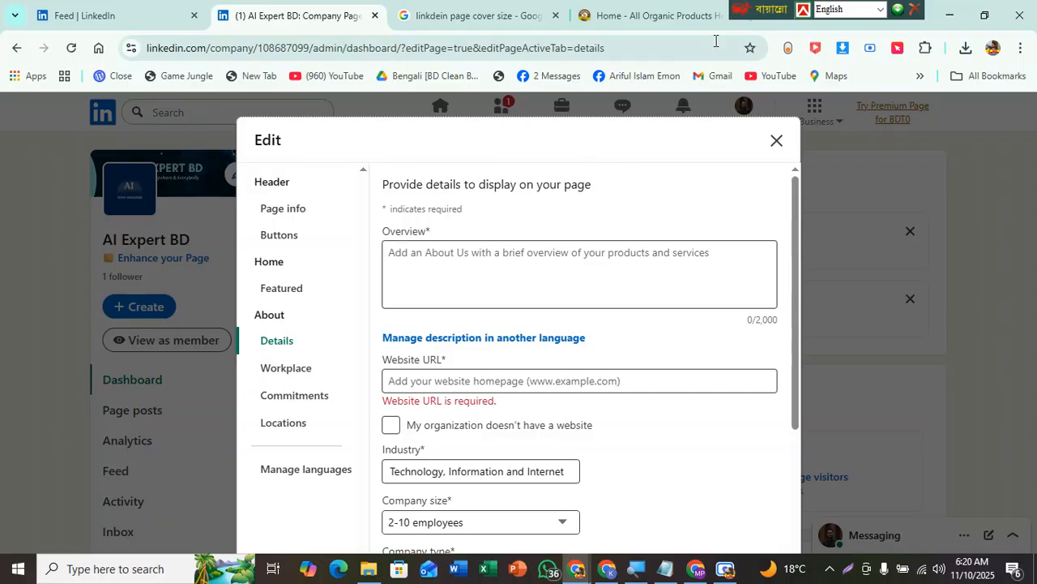
{"action": "left_click_drag", "start_coordinate": [741, 16], "coordinate": [881, 10]}
{"action": "left_click", "coordinate": [496, 251]}
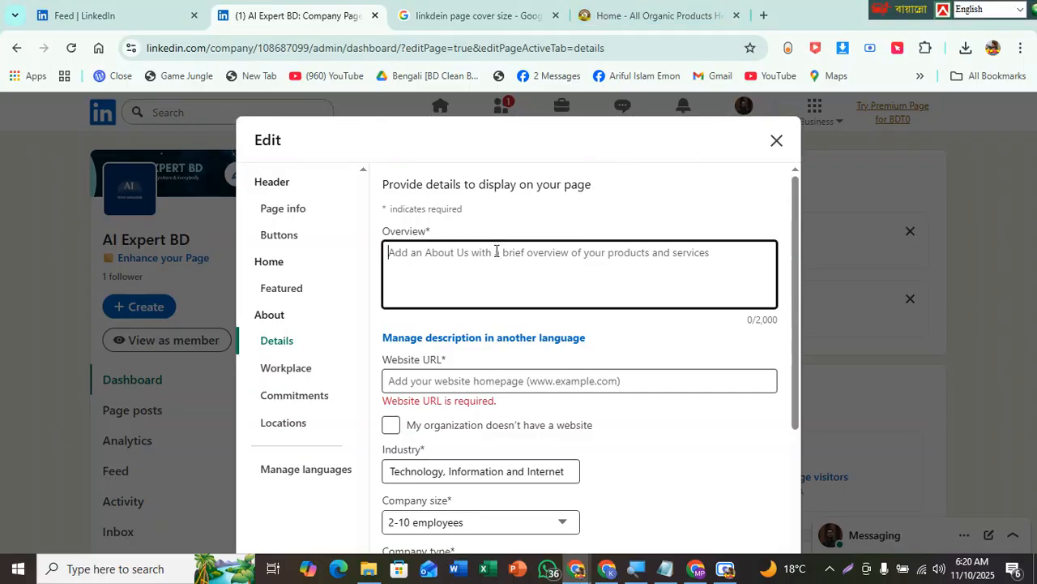
{"action": "type", "text": "rrt"}
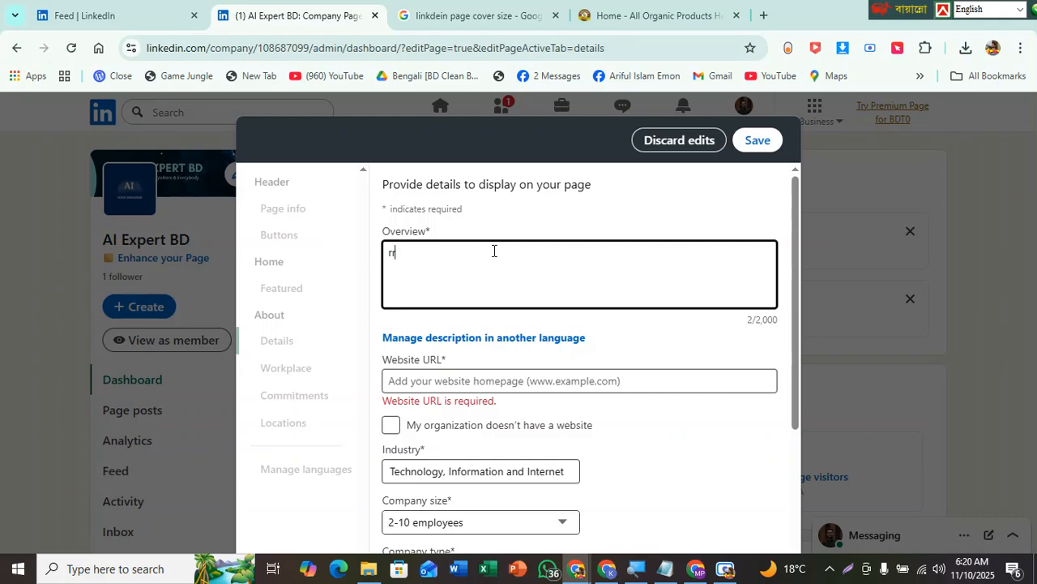
{"action": "key", "text": "BackSpace"}
{"action": "key", "text": "BackSpace"}
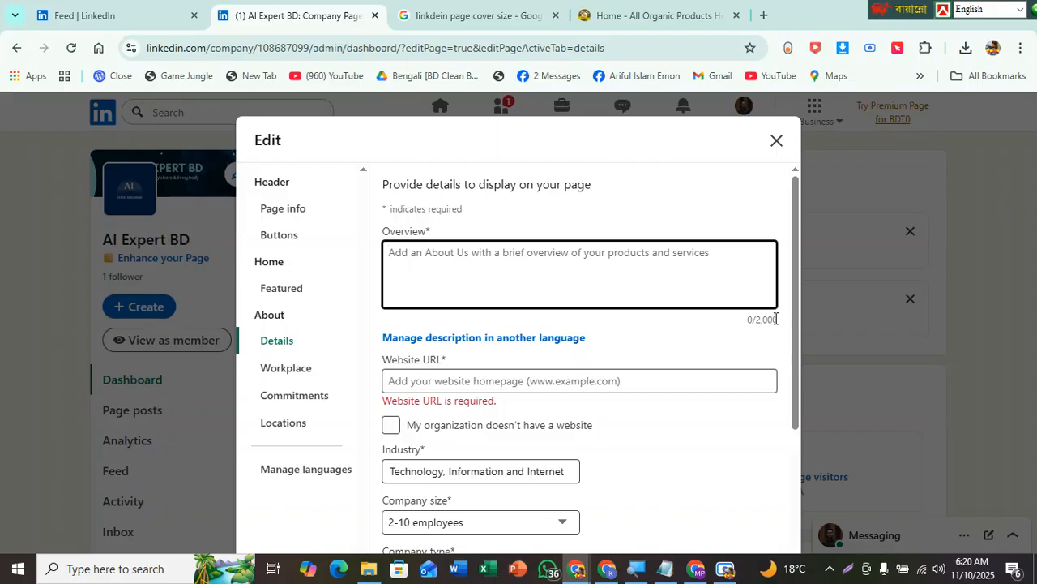
- Examine the overview's character limit and the website URL, industry, company size, company type and phone fields in the page details
{"action": "left_click_drag", "start_coordinate": [779, 320], "coordinate": [501, 258]}
{"action": "left_click", "coordinate": [501, 258]}
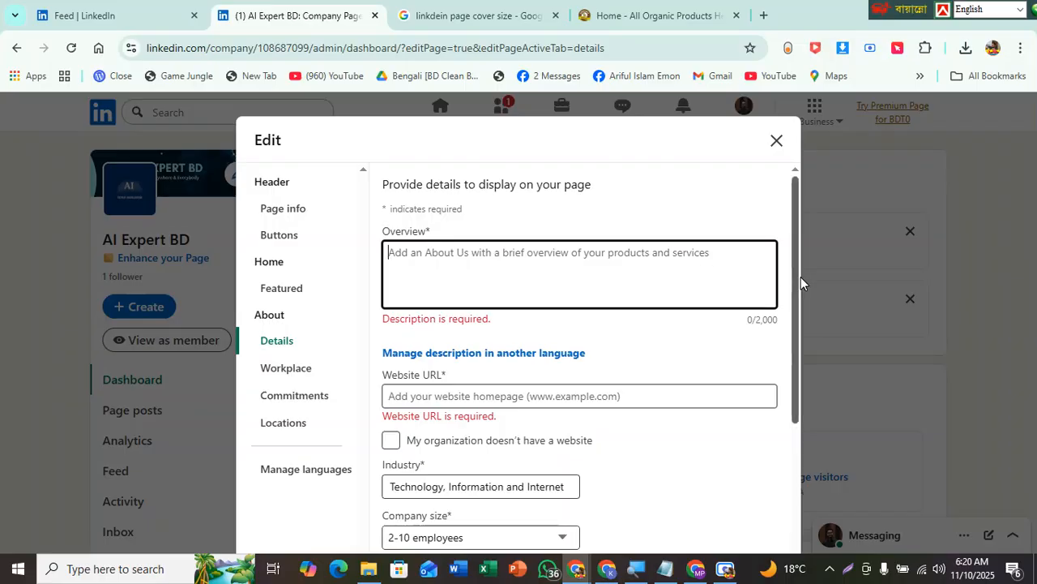
{"action": "left_click_drag", "start_coordinate": [801, 276], "coordinate": [767, 364]}
{"action": "left_click", "coordinate": [509, 244]}
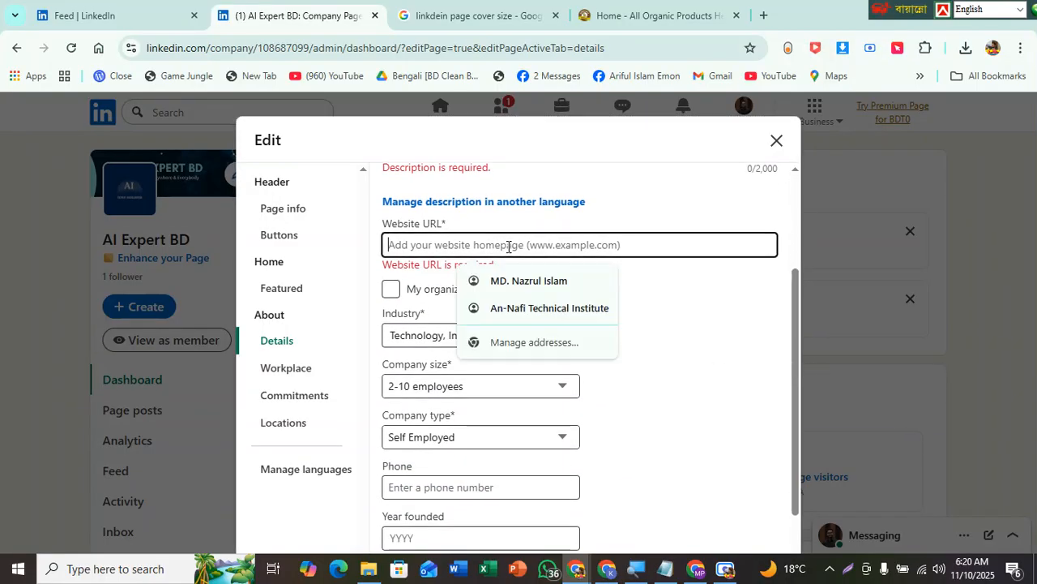
{"action": "left_click", "coordinate": [675, 200]}
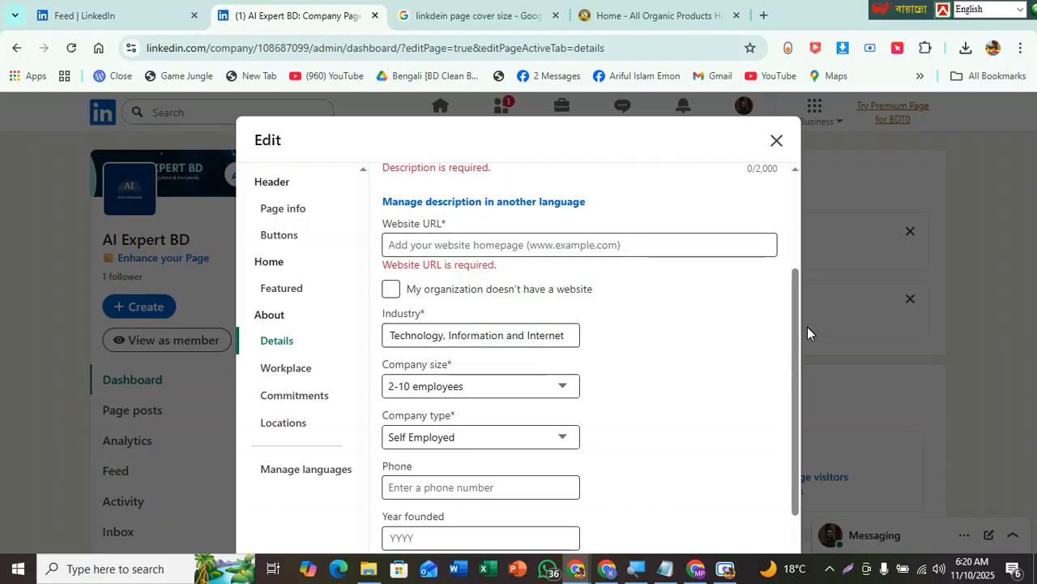
{"action": "left_click_drag", "start_coordinate": [803, 330], "coordinate": [690, 378]}
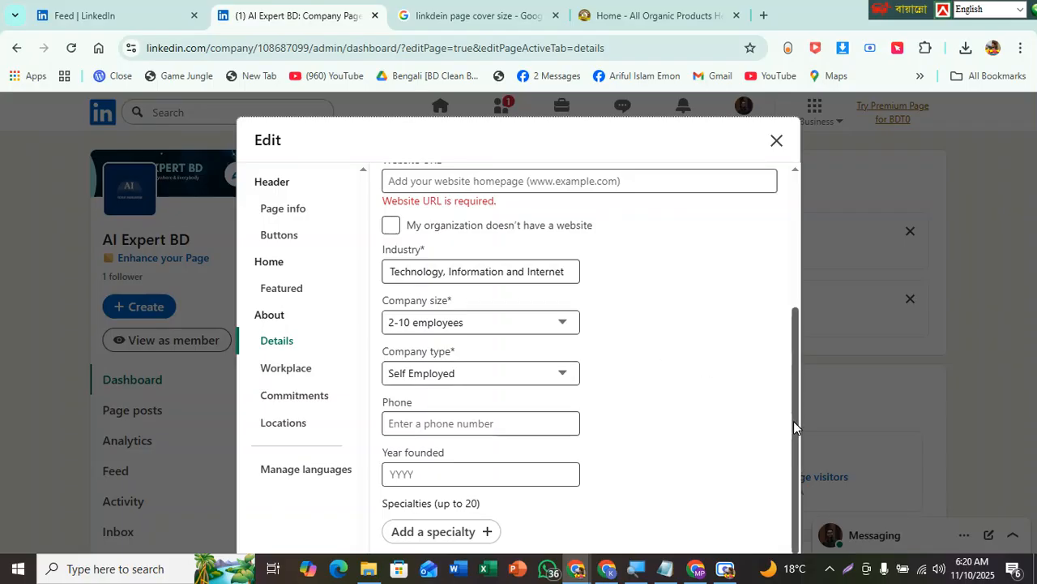
{"action": "left_click", "coordinate": [426, 422]}
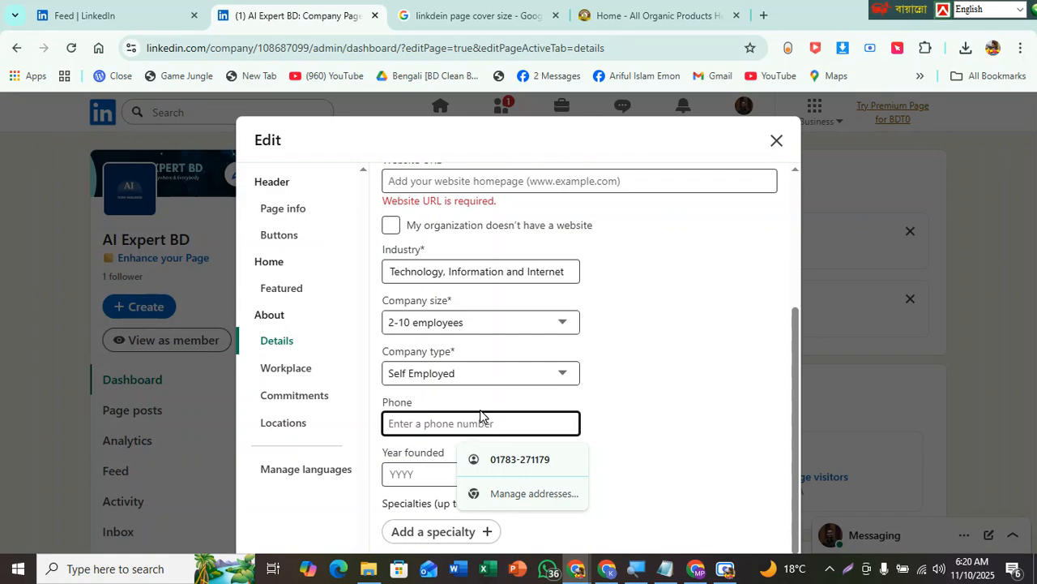
{"action": "left_click", "coordinate": [713, 386]}
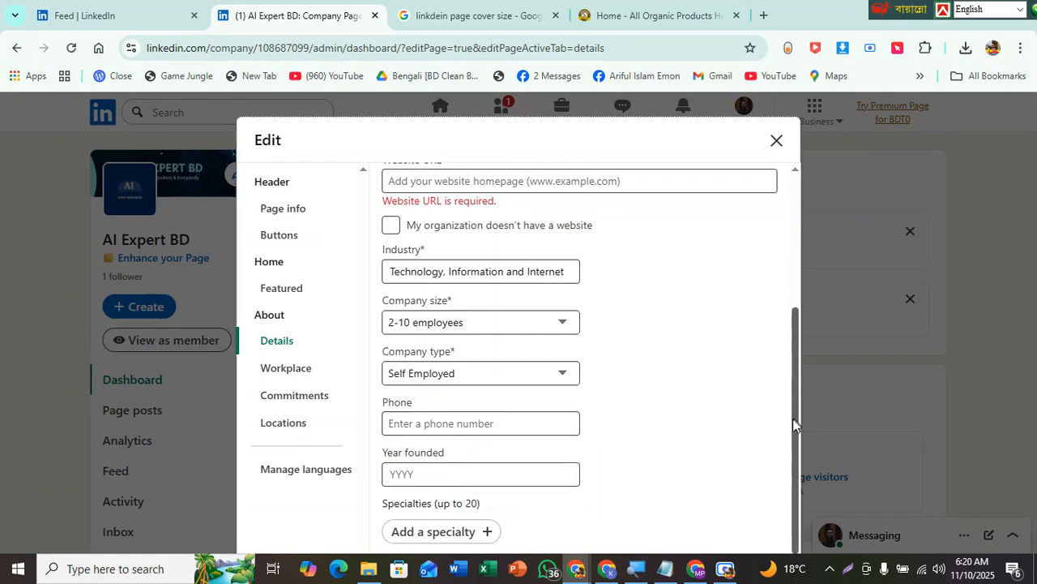
- Enter 1-1-2025 as the year founded in the page details
{"action": "left_click", "coordinate": [458, 478]}
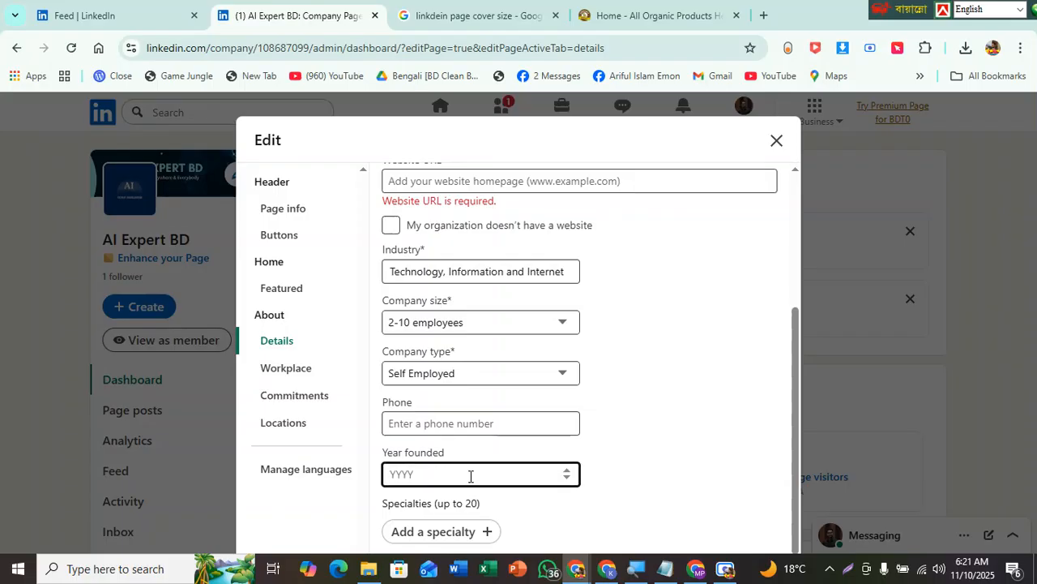
{"action": "type", "text": "11"}
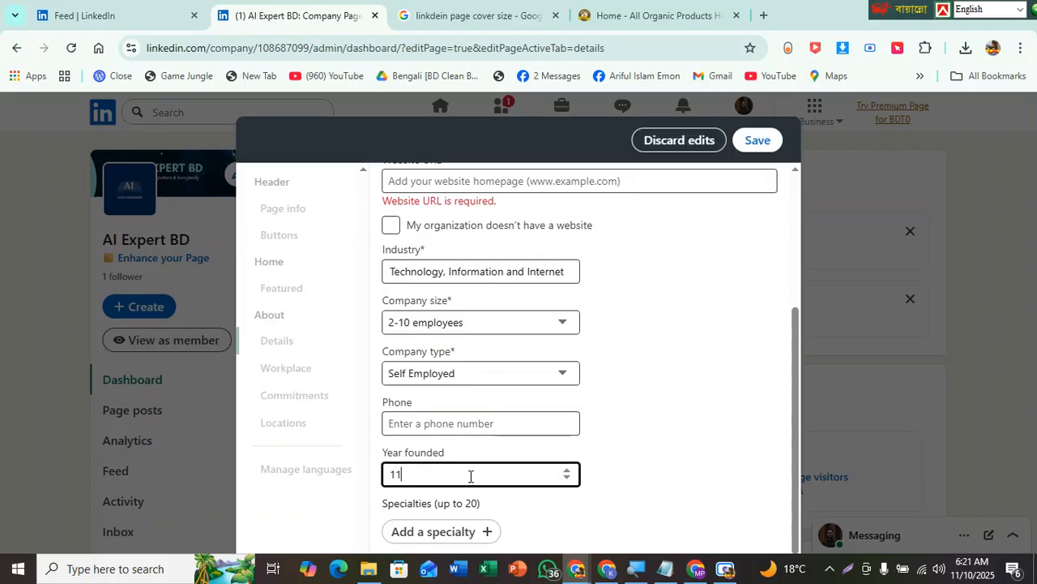
{"action": "type", "text": "-1-2025"}
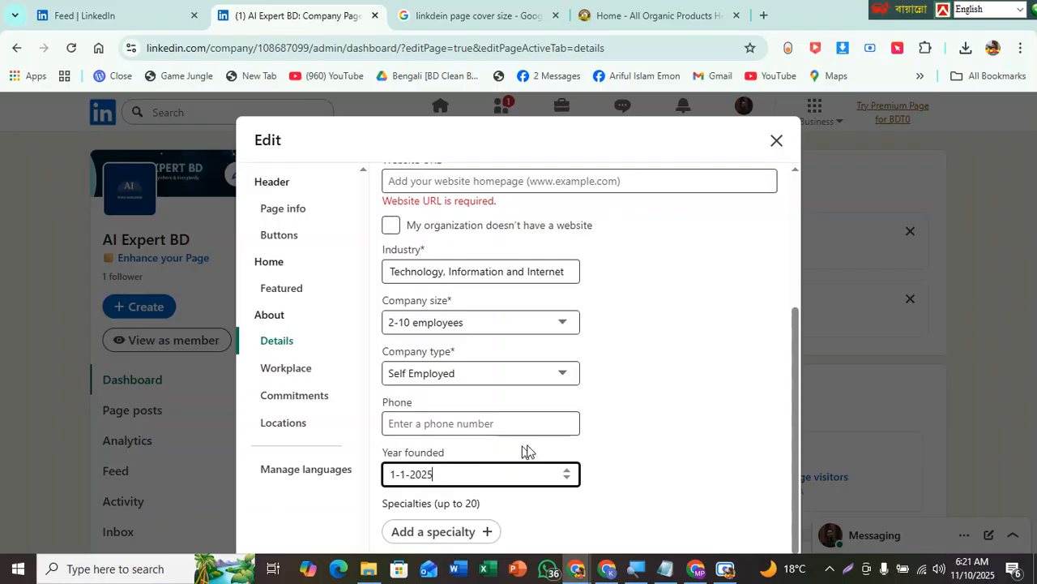
{"action": "left_click", "coordinate": [646, 455]}
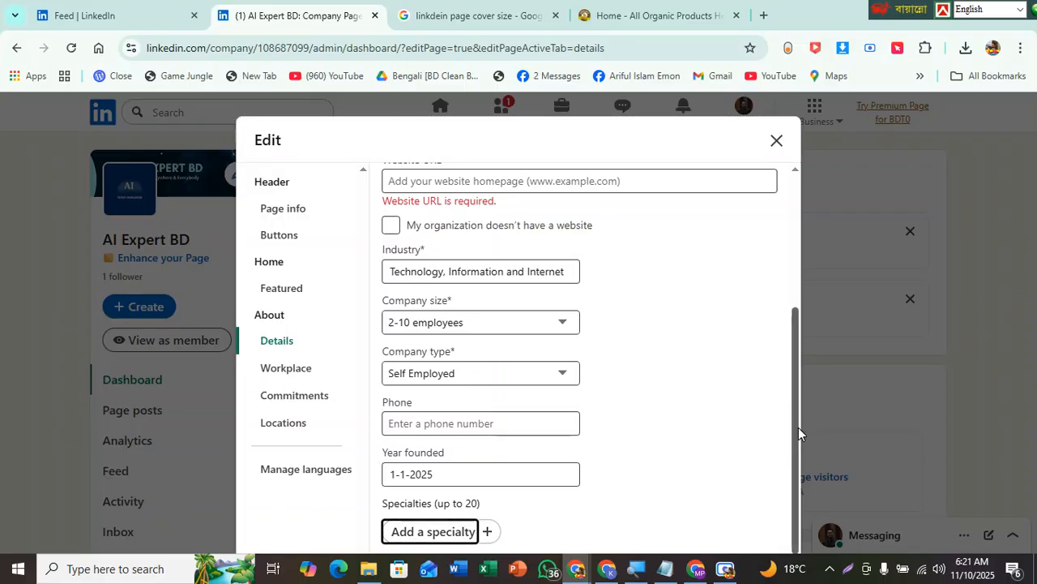
- Add AI and AI Content as specialties in the page details
{"action": "scroll", "coordinate": [801, 528], "scroll_direction": "up", "scroll_amount": 1}
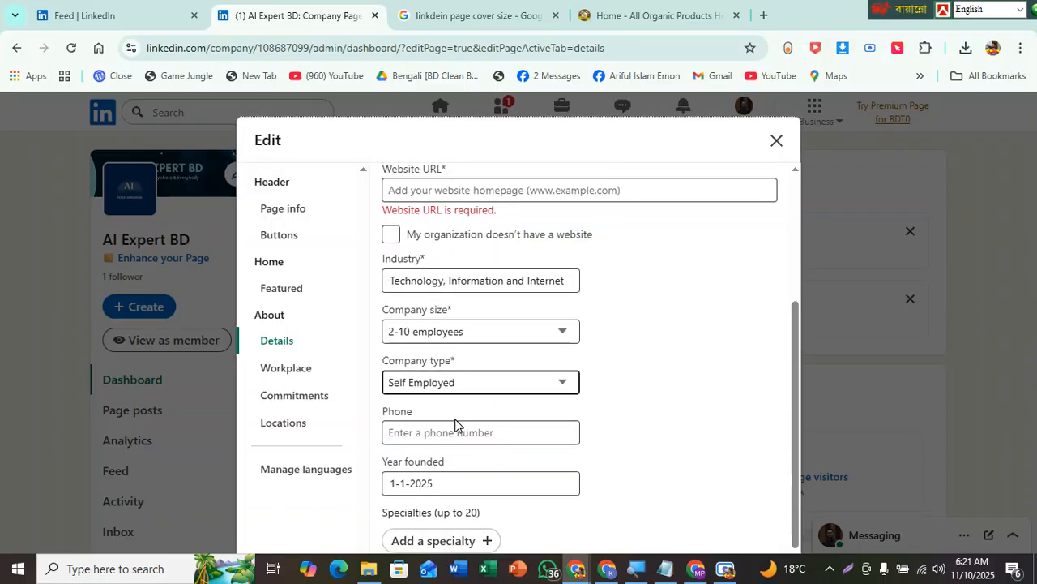
{"action": "scroll", "coordinate": [792, 410], "scroll_direction": "down", "scroll_amount": 1}
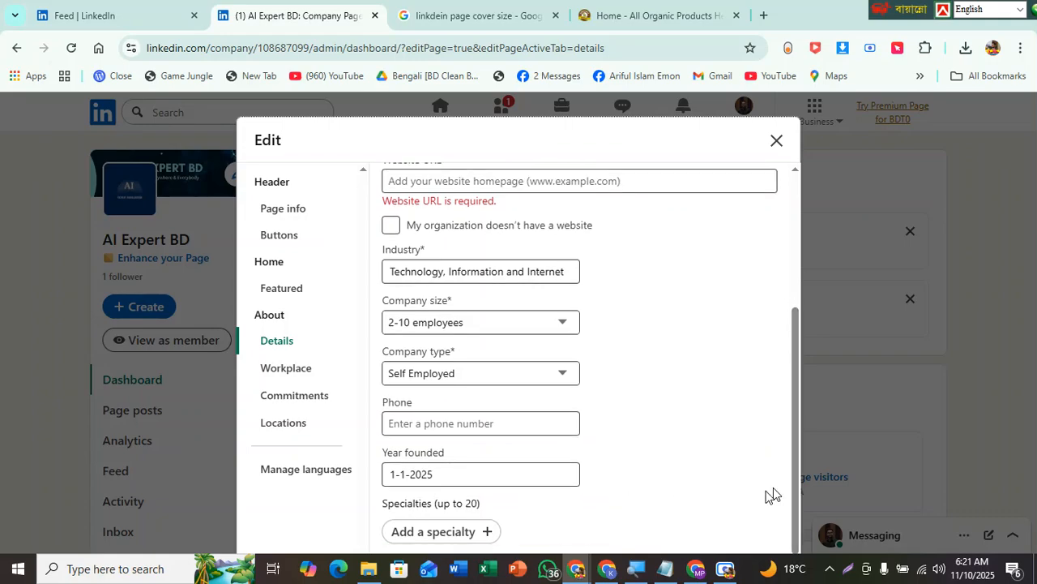
{"action": "left_click", "coordinate": [432, 527]}
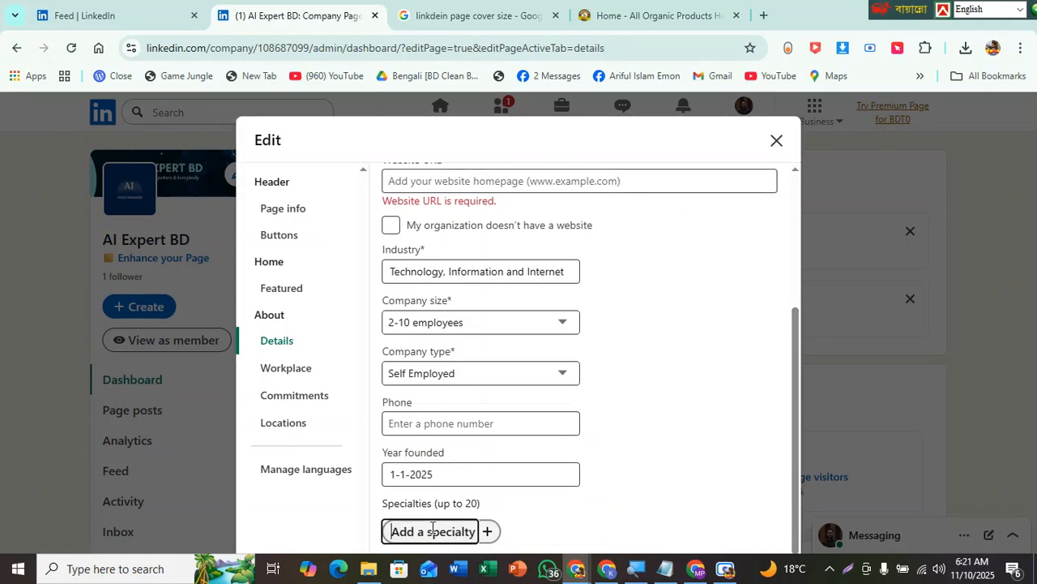
{"action": "type", "text": "AI"}
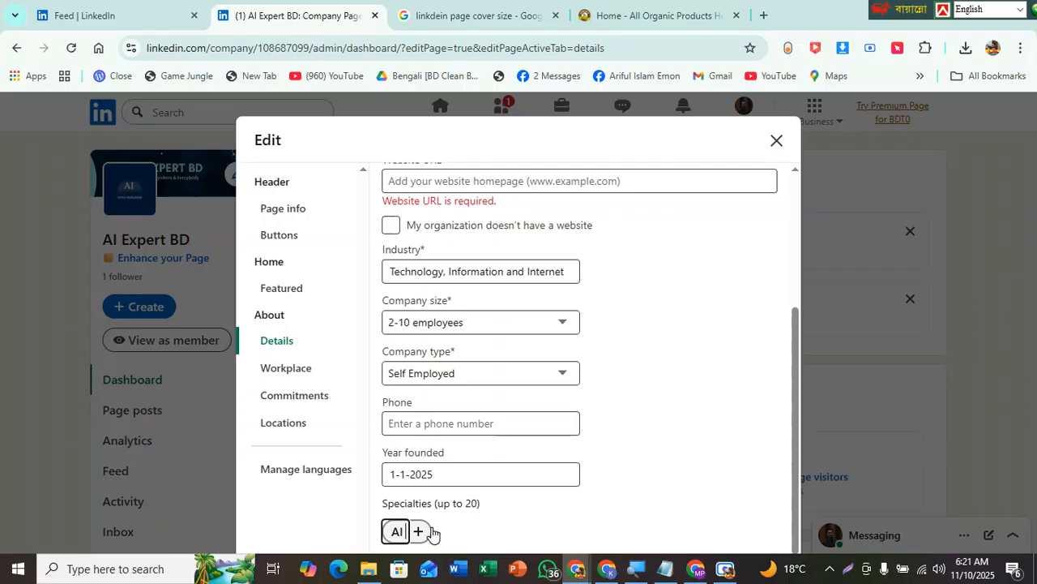
{"action": "key", "text": "Return"}
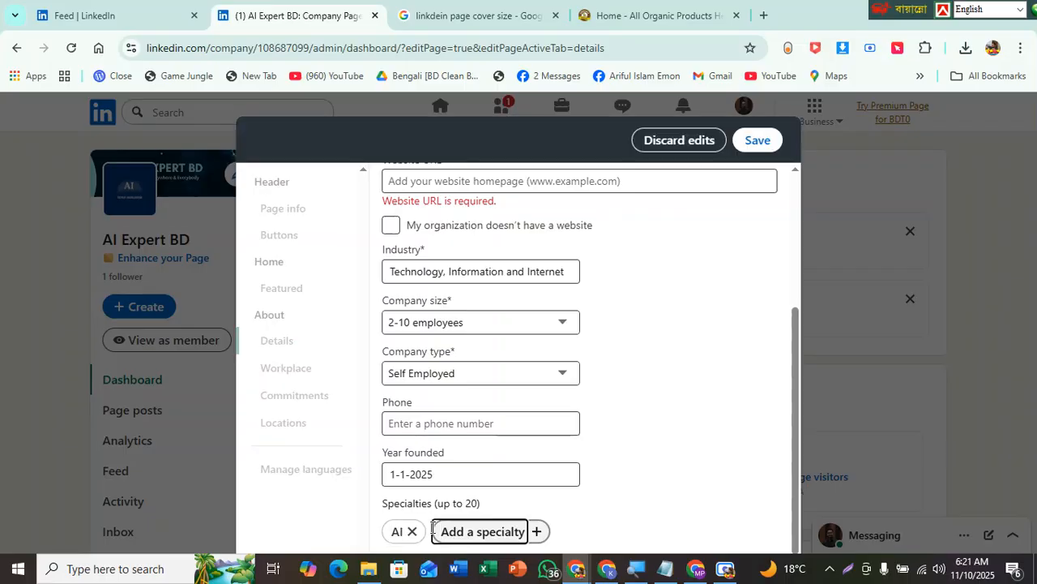
{"action": "type", "text": "AI COnt"}
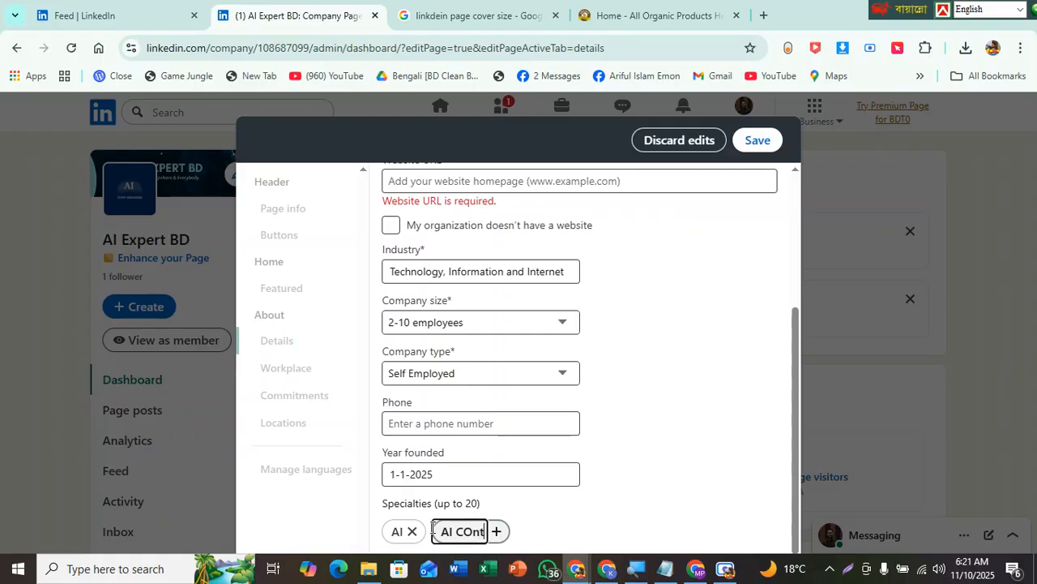
{"action": "type", "text": "e"}
{"action": "key", "text": "BackSpace"}
{"action": "key", "text": "BackSpace"}
{"action": "key", "text": "BackSpace"}
{"action": "key", "text": "BackSpace"}
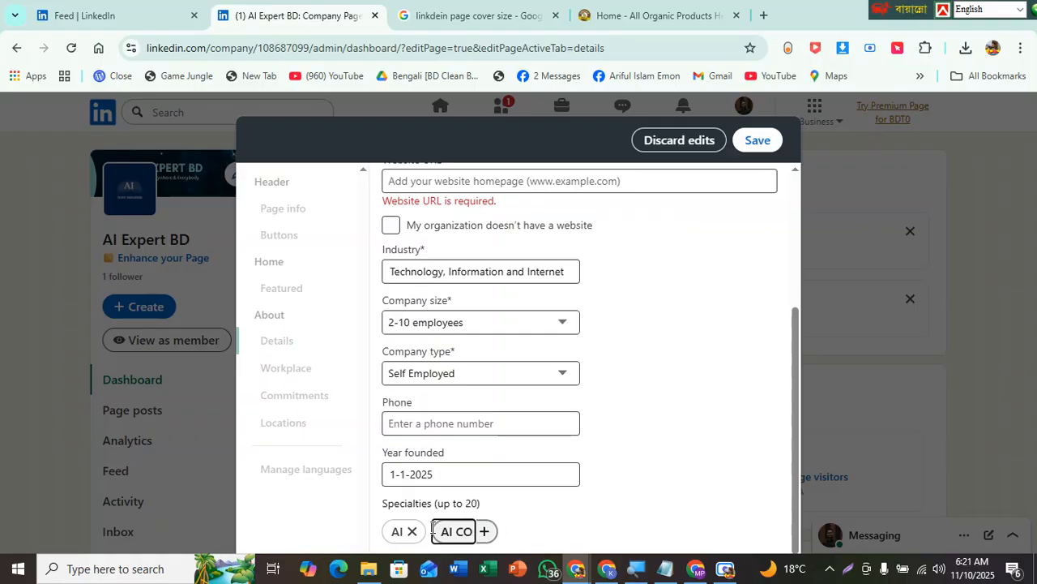
{"action": "type", "text": "ontent"}
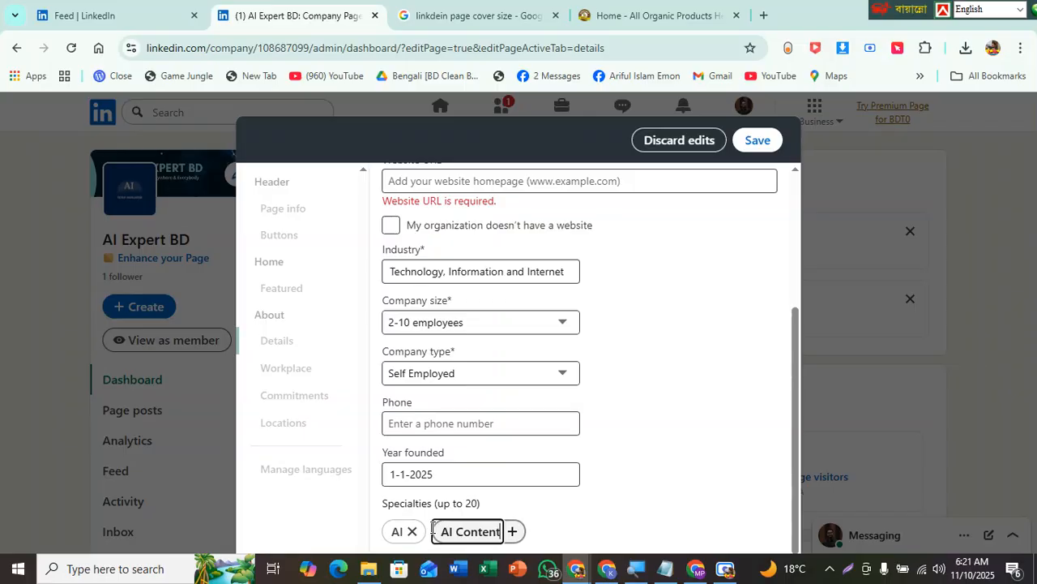
{"action": "key", "text": "Return"}
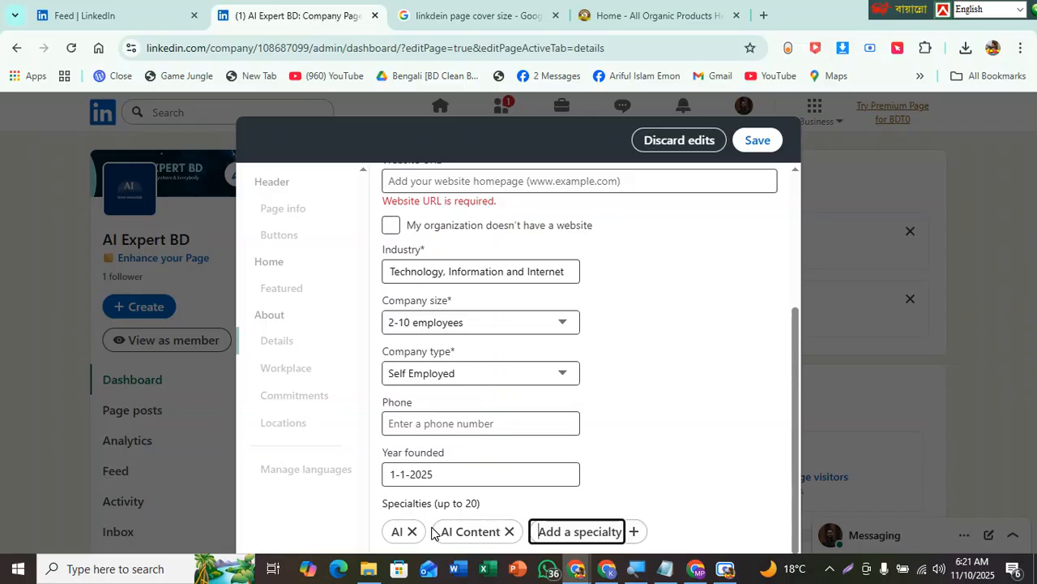
- Add AI Ads and AI Videos to the specialties list
{"action": "type", "text": "AI Ads"}
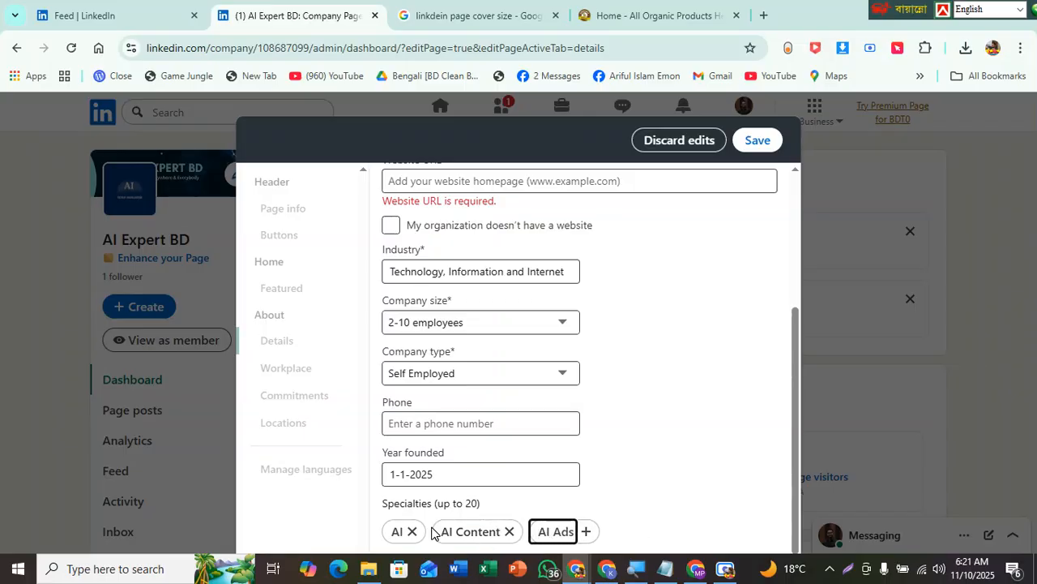
{"action": "key", "text": "Return"}
{"action": "type", "text": "AI C"}
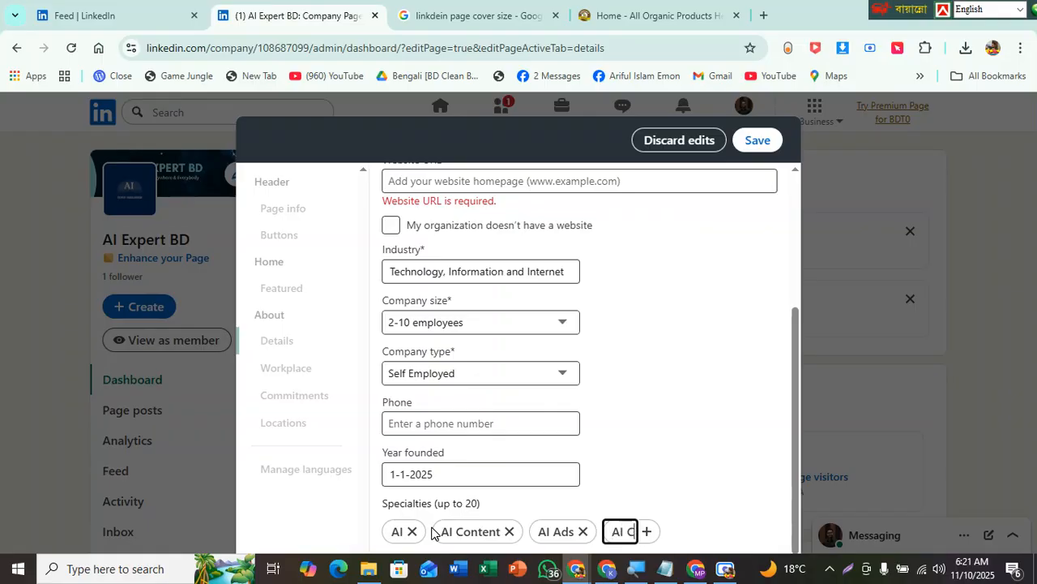
{"action": "key", "text": "BackSpace"}
{"action": "type", "text": "Videos"}
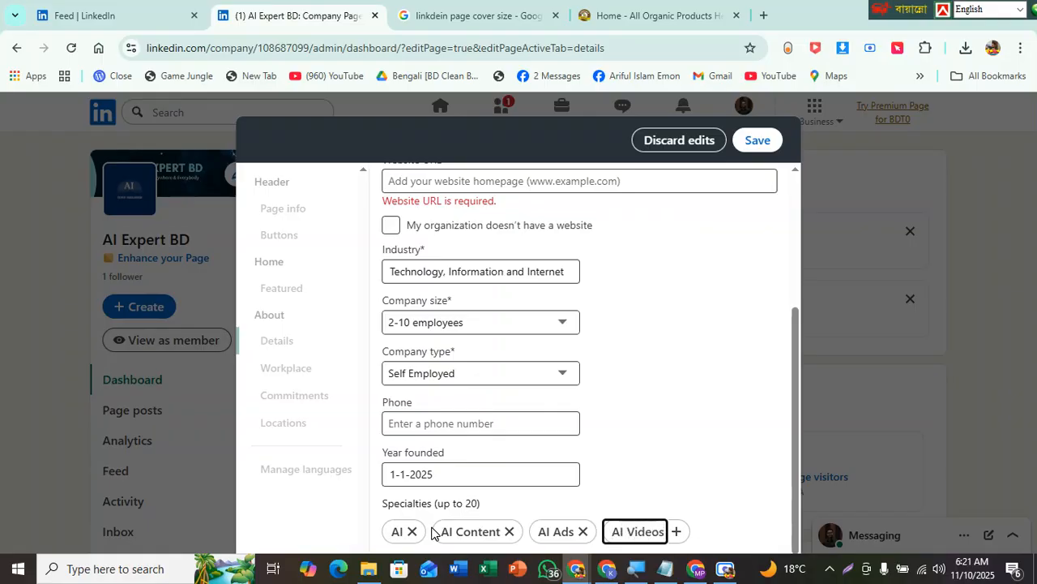
{"action": "key", "text": "Return"}
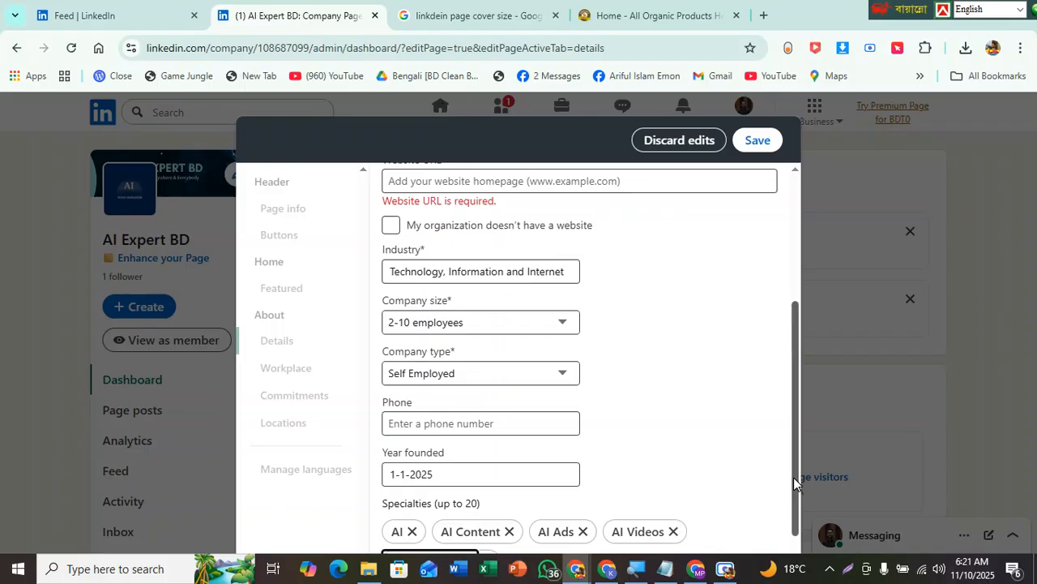
- Check the filled-in page details and try to save them
{"action": "left_click_drag", "start_coordinate": [793, 477], "coordinate": [795, 350]}
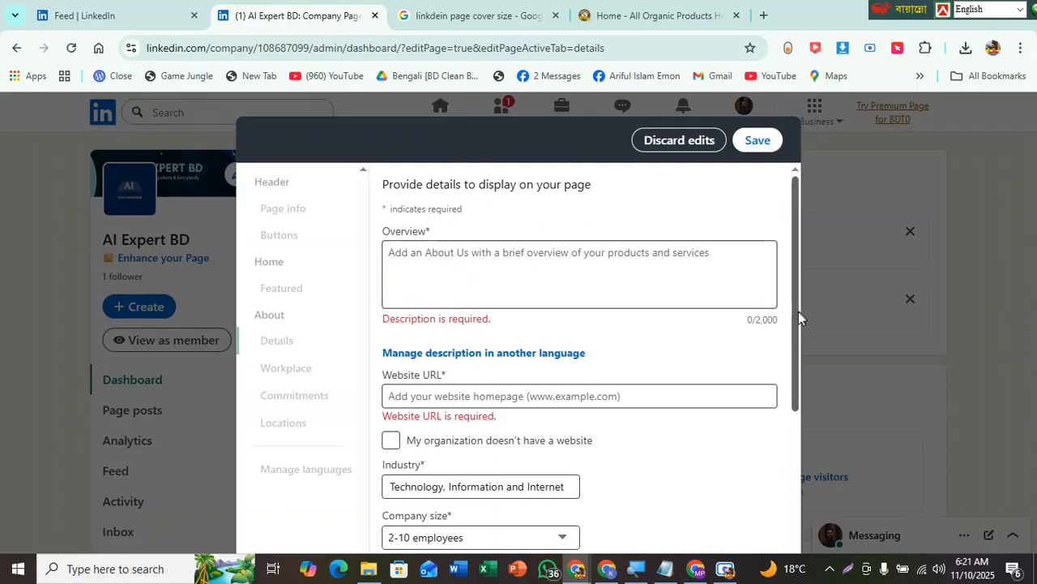
{"action": "left_click_drag", "start_coordinate": [797, 314], "coordinate": [794, 510]}
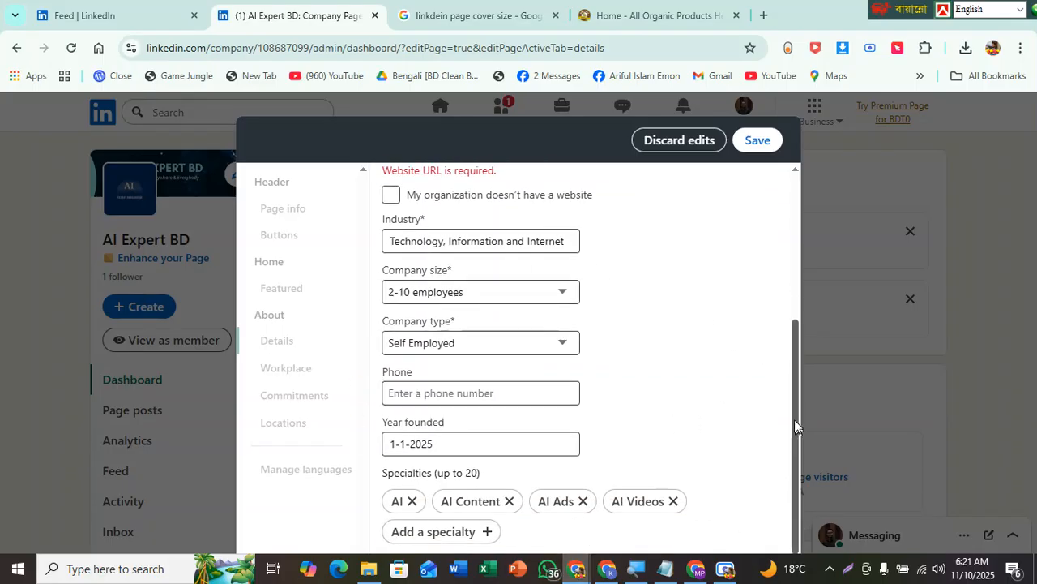
{"action": "left_click_drag", "start_coordinate": [795, 419], "coordinate": [799, 181]}
{"action": "left_click", "coordinate": [758, 141]}
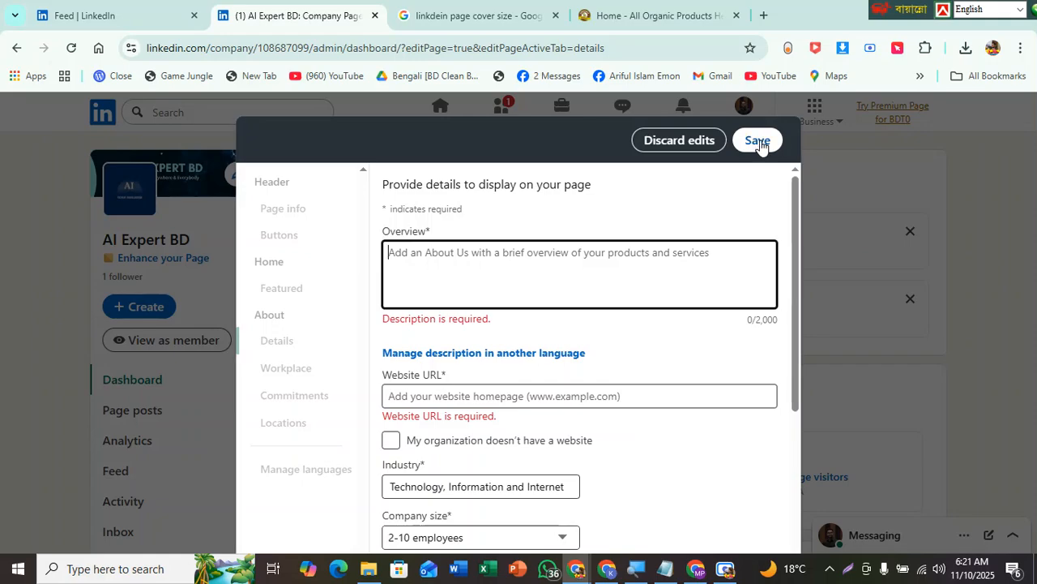
- Enter the overview text "Here's we can provide any kinds of AI videos, ads and Content."
{"action": "left_click", "coordinate": [454, 255]}
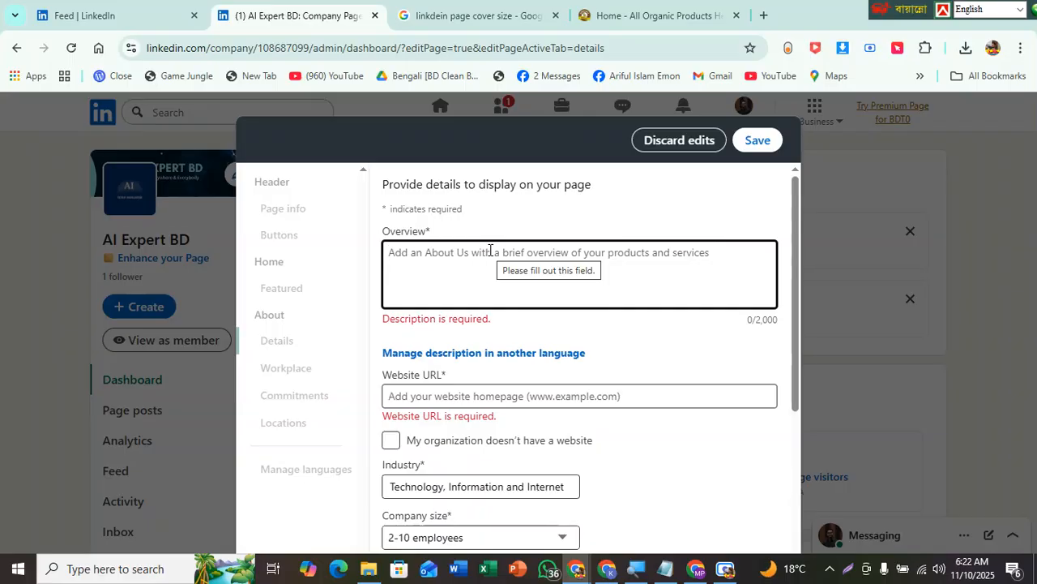
{"action": "type", "text": "He"}
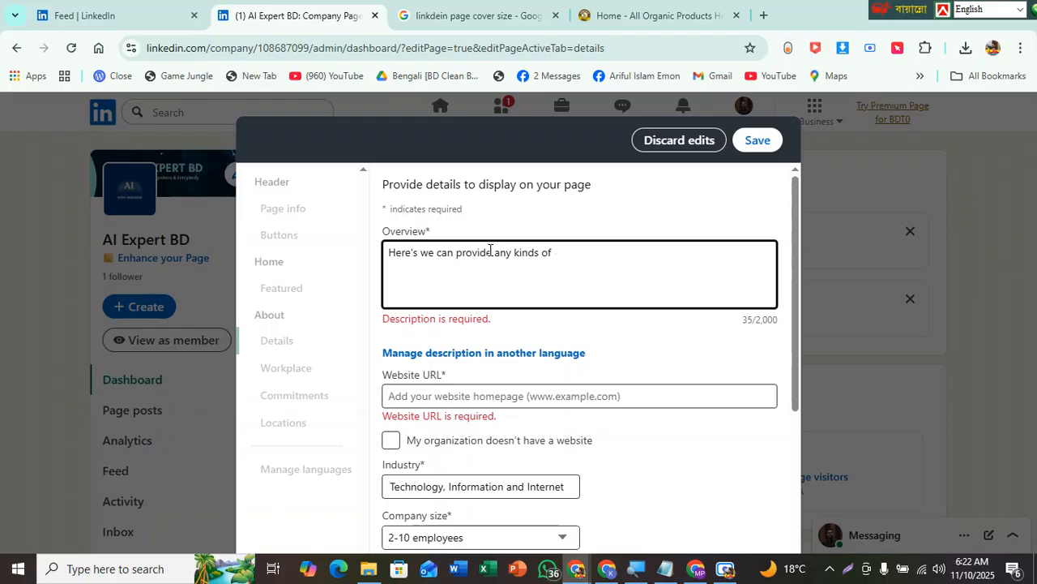
{"action": "type", "text": "videos, ads and Con"}
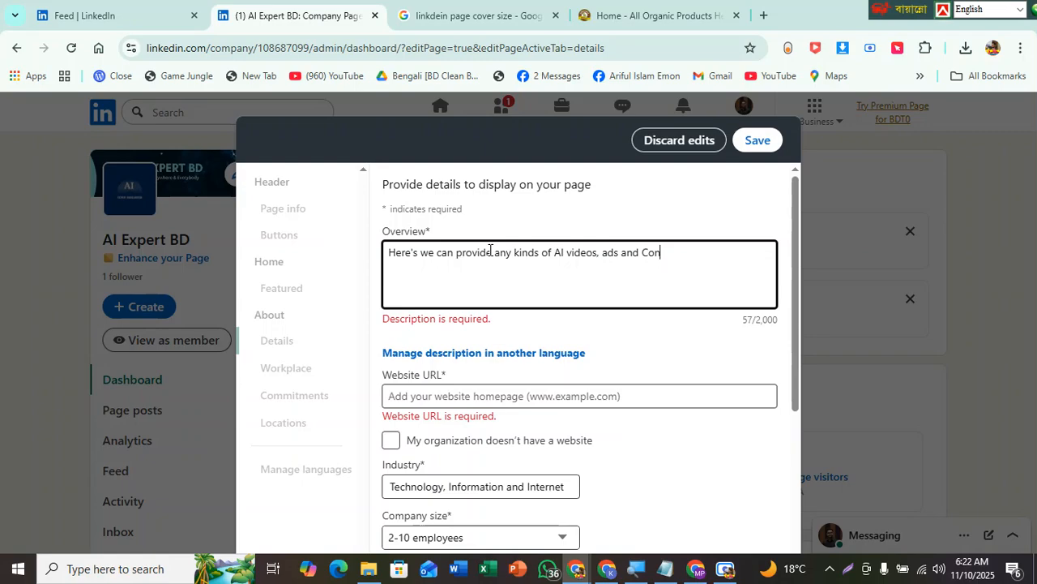
{"action": "type", "text": "t."}
- Mark the organization as not having a website and save the page details
{"action": "left_click_drag", "start_coordinate": [795, 251], "coordinate": [814, 285]}
{"action": "left_click", "coordinate": [559, 344]}
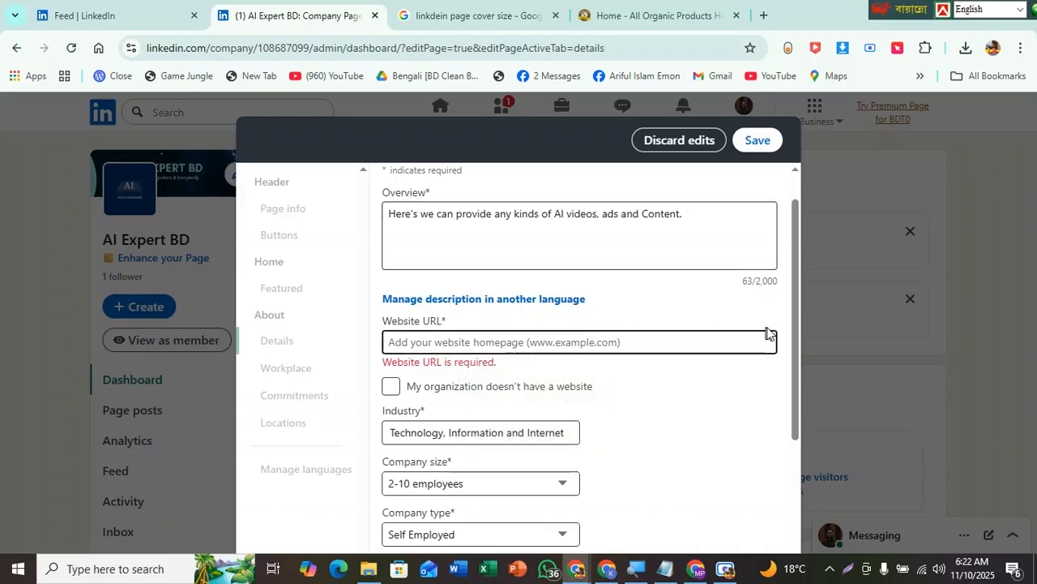
{"action": "left_click_drag", "start_coordinate": [800, 336], "coordinate": [818, 365]}
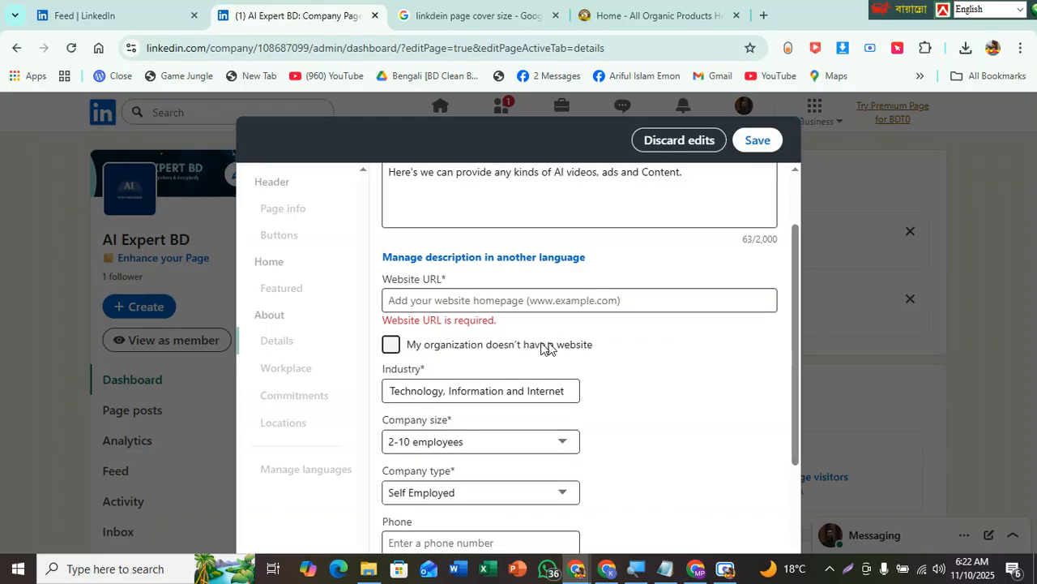
{"action": "left_click", "coordinate": [392, 346]}
{"action": "left_click_drag", "start_coordinate": [795, 348], "coordinate": [806, 463]}
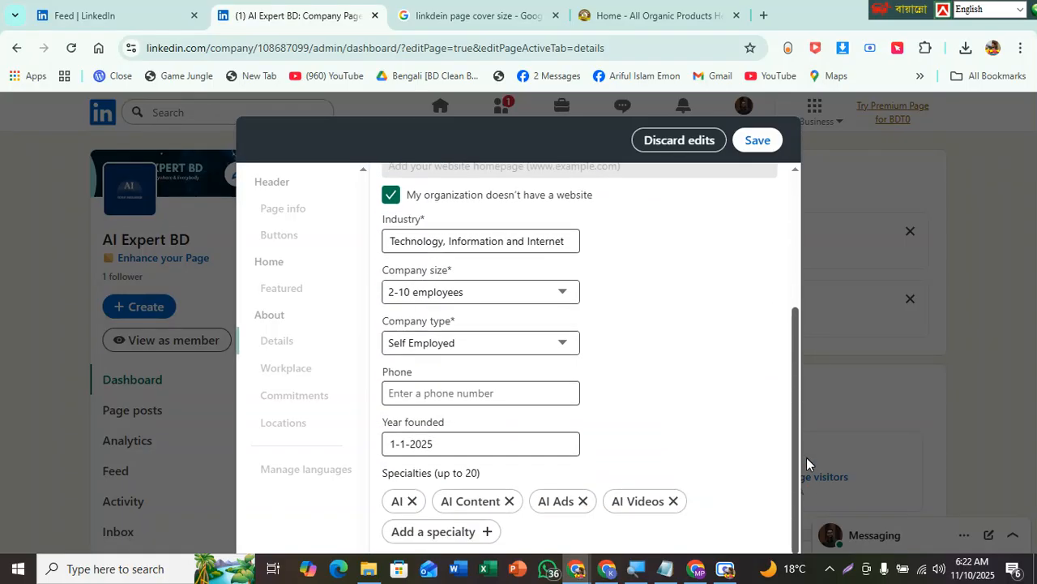
{"action": "left_click_drag", "start_coordinate": [812, 379], "coordinate": [810, 231]}
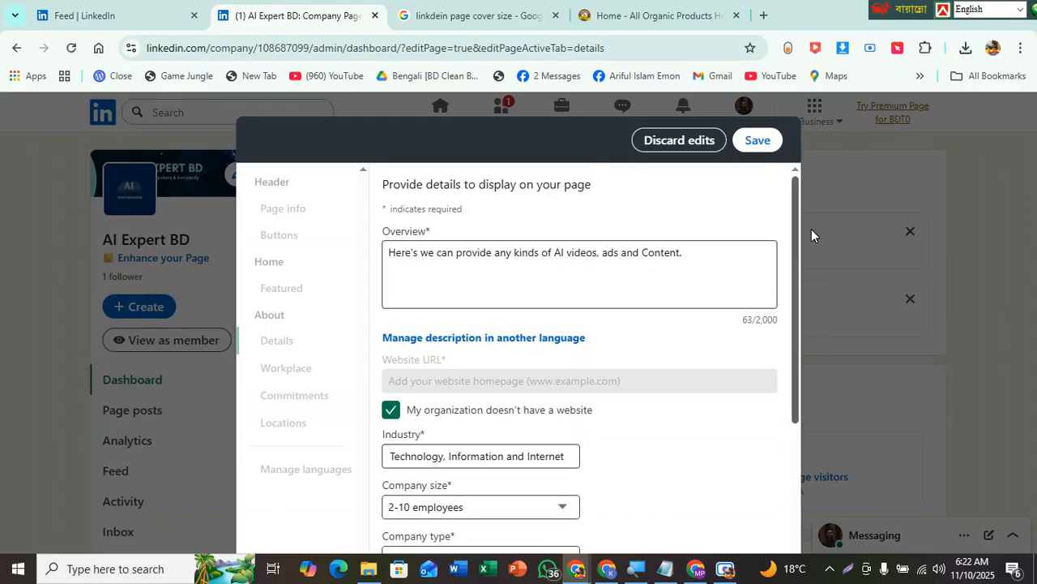
{"action": "left_click", "coordinate": [754, 141]}
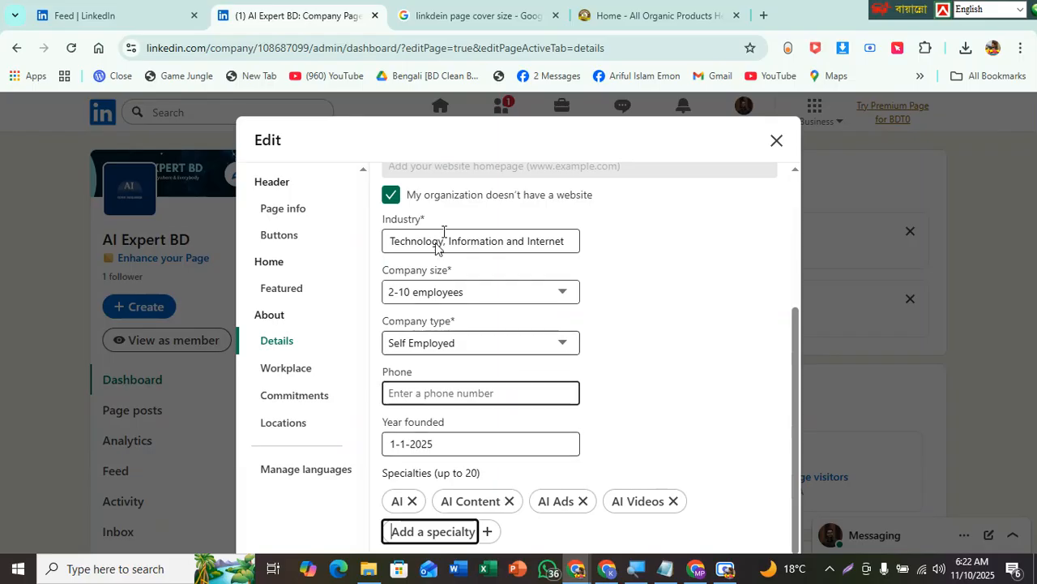
- Open the Workplace section under About and turn on the workplace module
{"action": "left_click", "coordinate": [793, 373]}
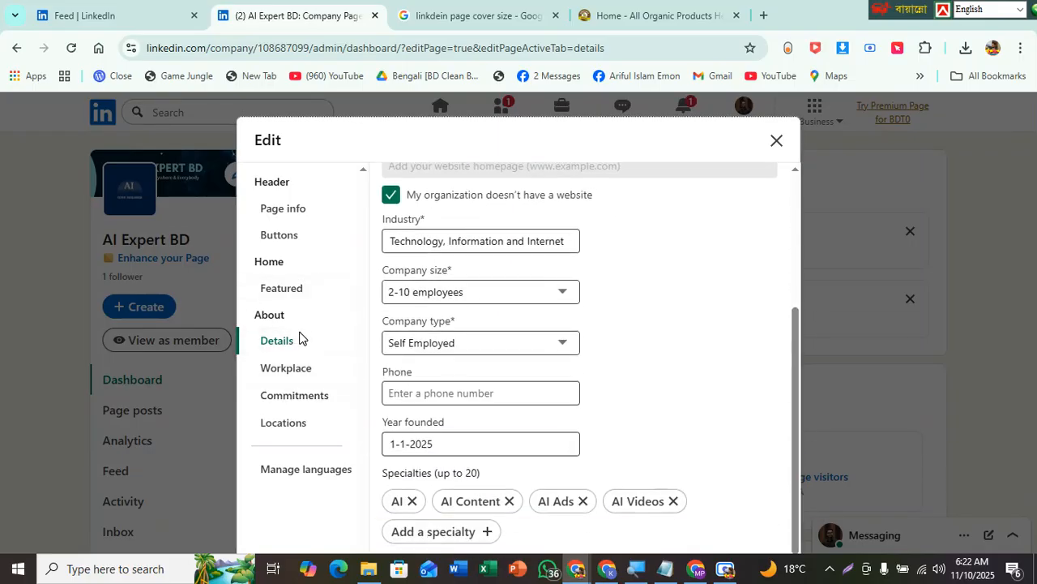
{"action": "left_click", "coordinate": [281, 373]}
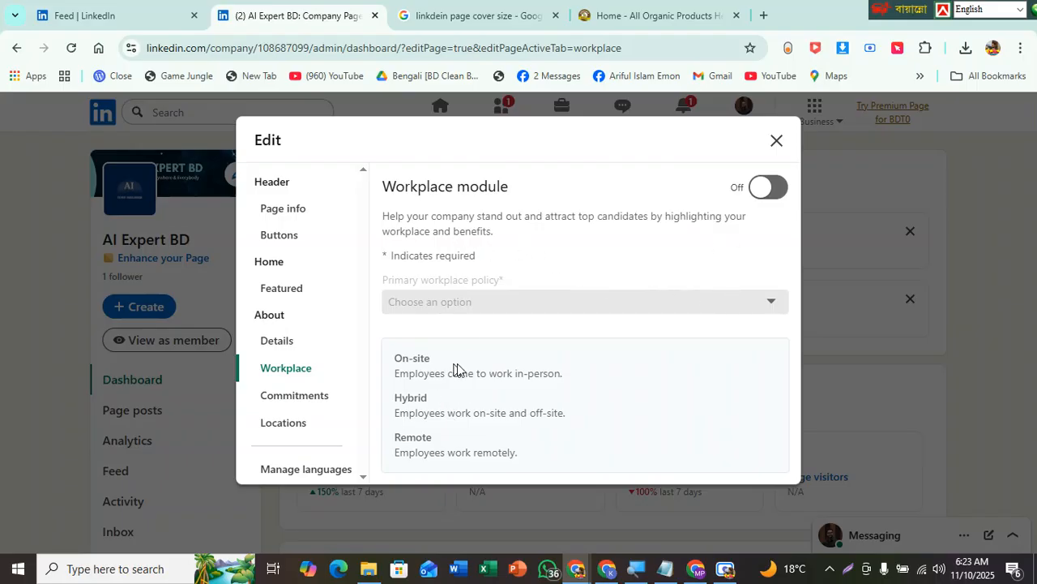
{"action": "left_click", "coordinate": [763, 200]}
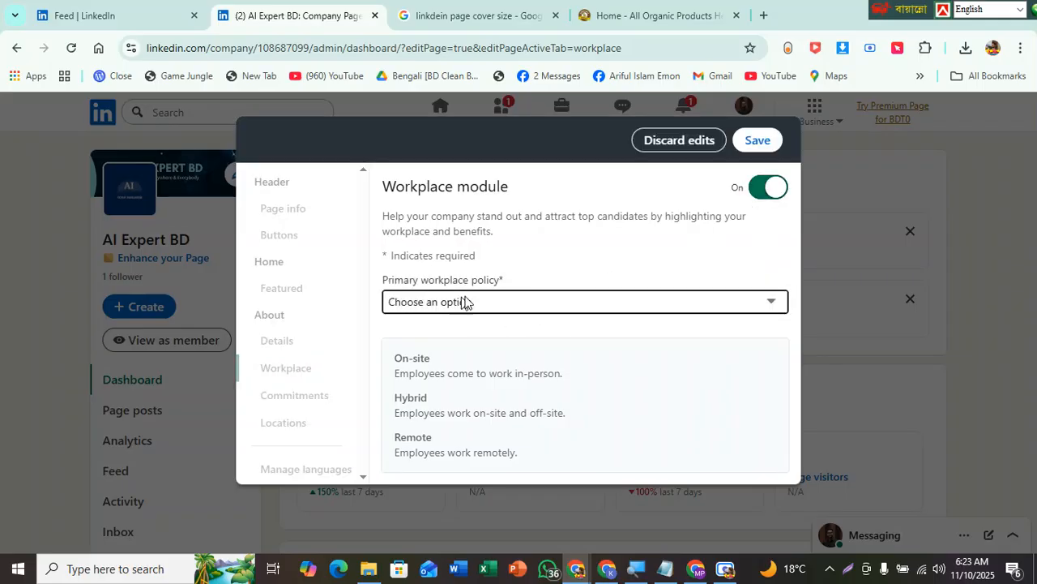
- Set the primary workplace policy to Remote and examine the policy description and website link fields
{"action": "left_click", "coordinate": [530, 301]}
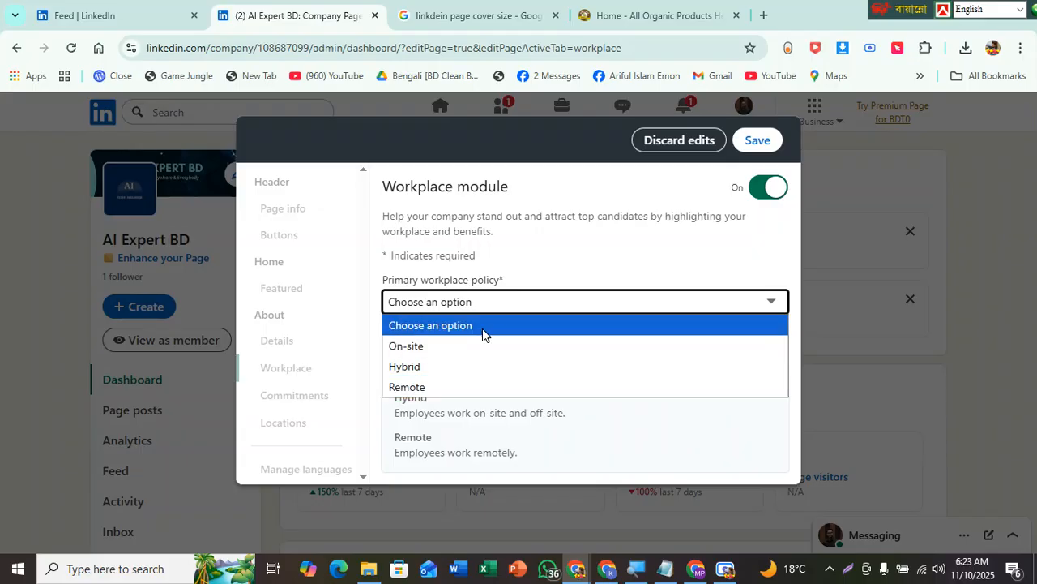
{"action": "left_click", "coordinate": [413, 386]}
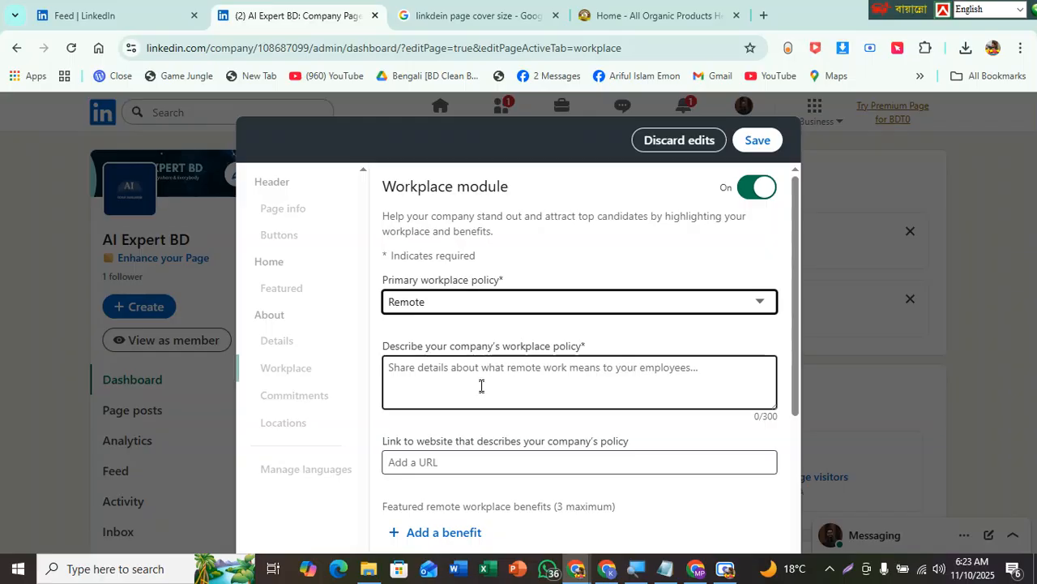
{"action": "left_click", "coordinate": [451, 375]}
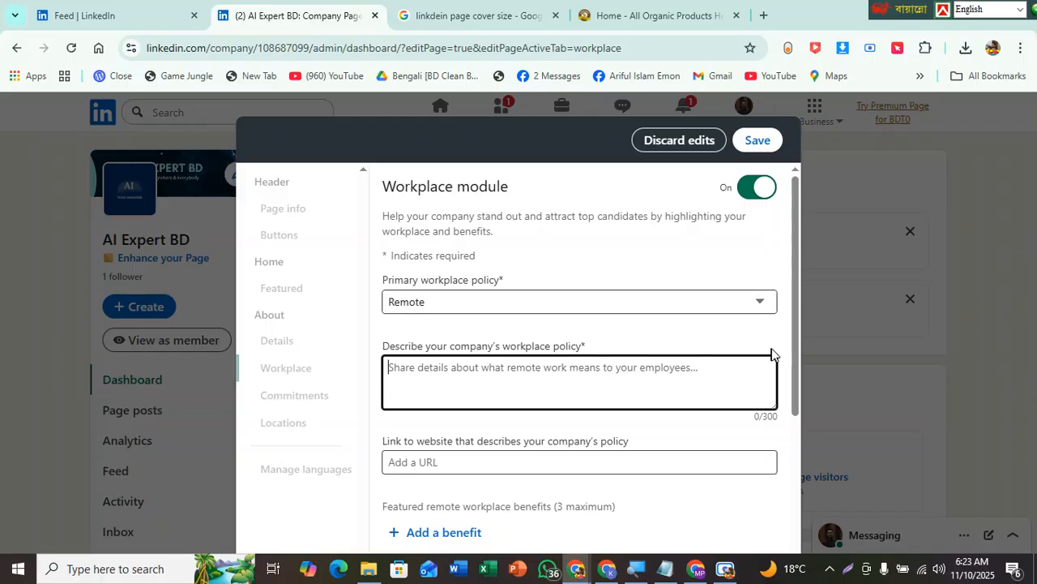
{"action": "scroll", "coordinate": [730, 359], "scroll_direction": "down", "scroll_amount": 1}
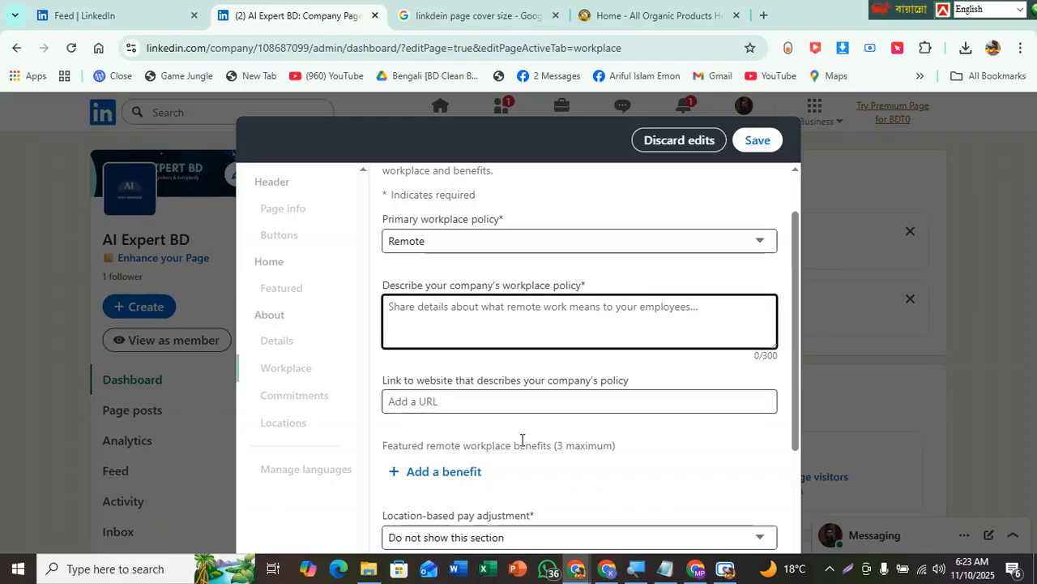
{"action": "left_click", "coordinate": [509, 403]}
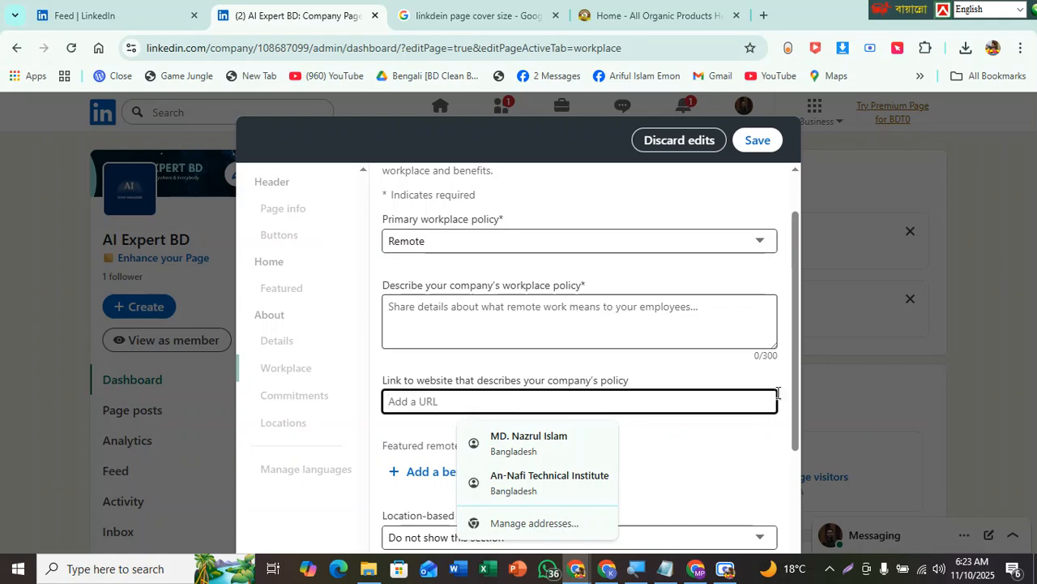
{"action": "left_click_drag", "start_coordinate": [732, 378], "coordinate": [781, 271]}
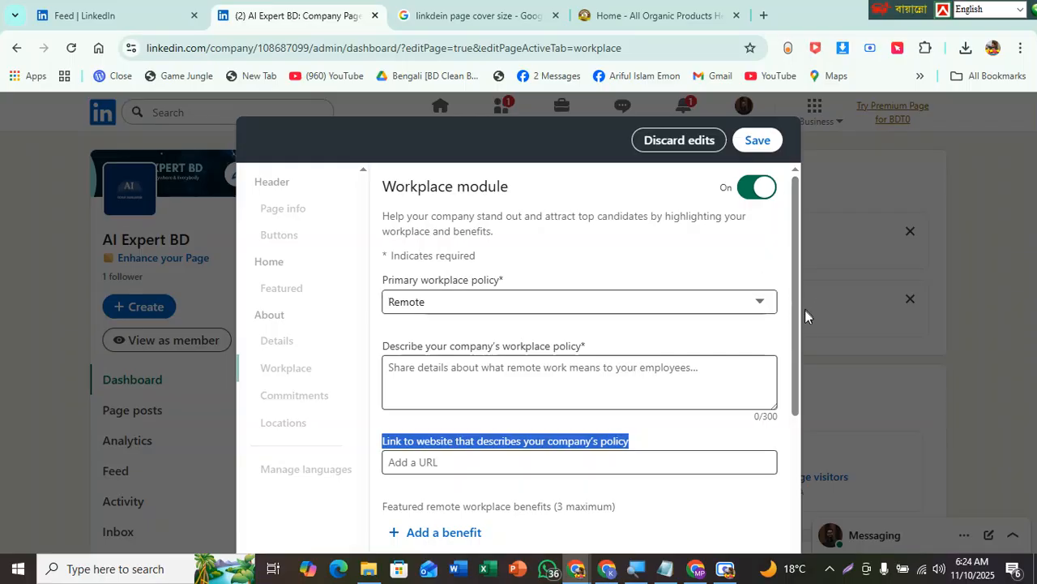
- Reset the primary workplace policy to "Choose an option"
{"action": "left_click", "coordinate": [760, 304]}
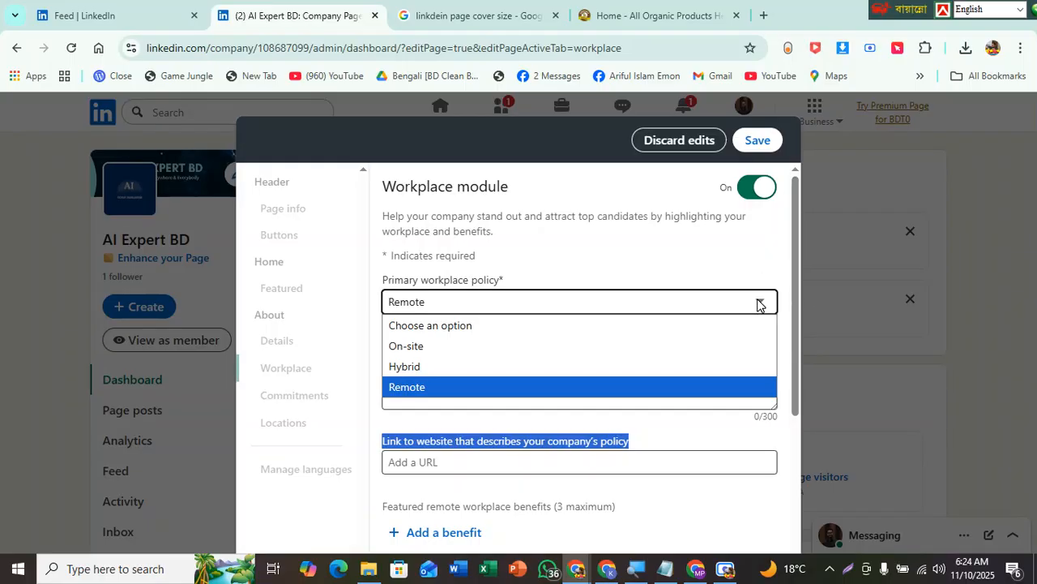
{"action": "left_click", "coordinate": [418, 330]}
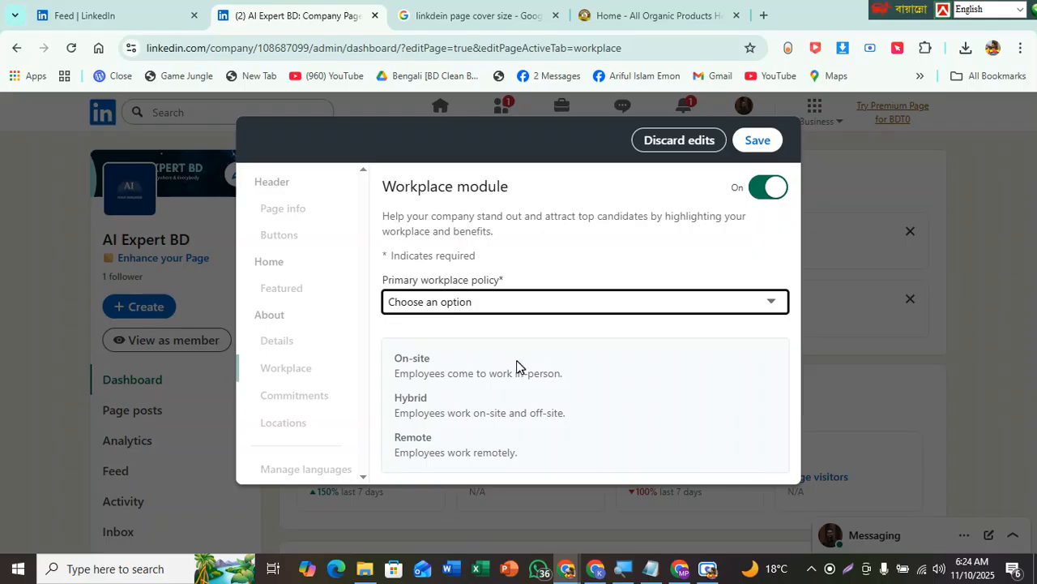
- Turn the workplace module off and discard the pending workplace edits
{"action": "left_click", "coordinate": [773, 195]}
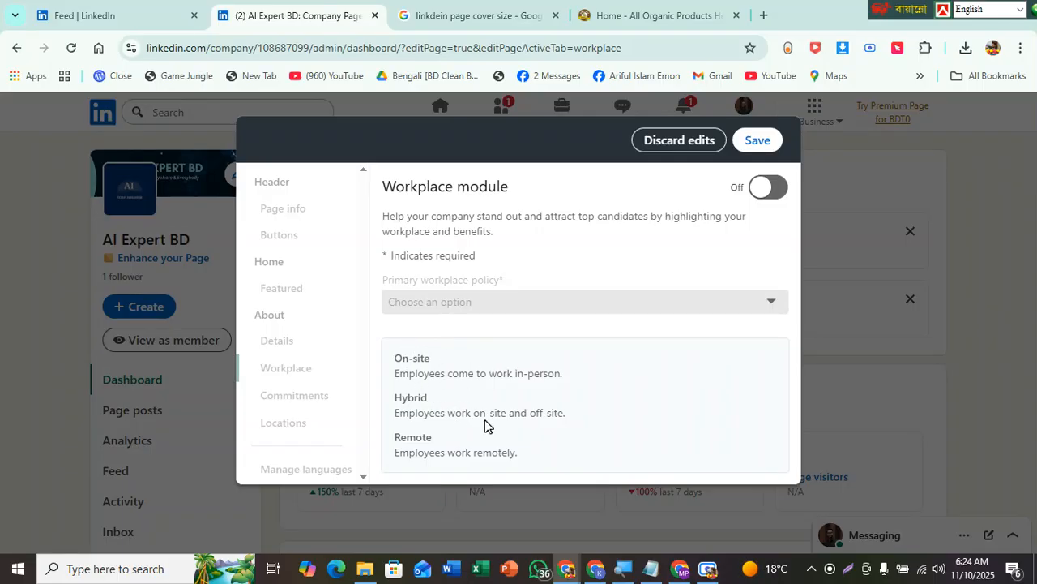
{"action": "left_click_drag", "start_coordinate": [438, 438], "coordinate": [394, 371]}
{"action": "left_click", "coordinate": [629, 350]}
{"action": "left_click", "coordinate": [678, 141]}
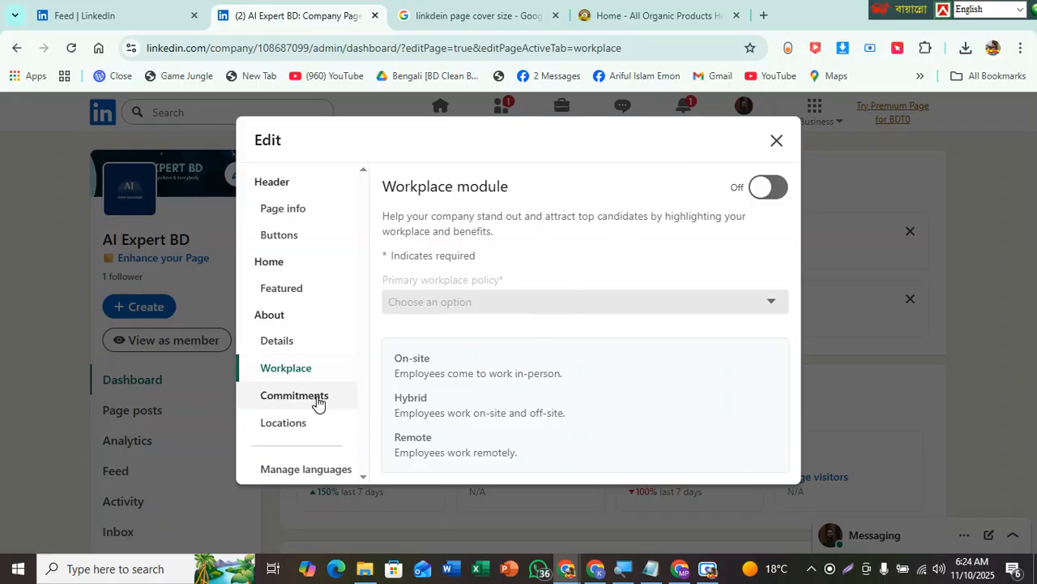
- Start adding a location in the About section's Locations and look through the available countries
{"action": "left_click", "coordinate": [298, 425]}
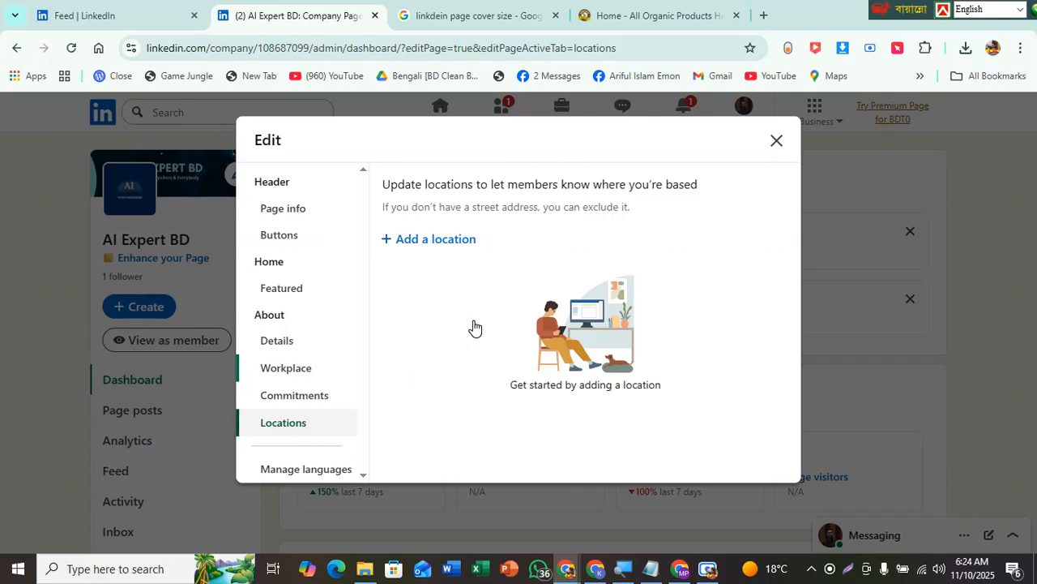
{"action": "left_click", "coordinate": [450, 242]}
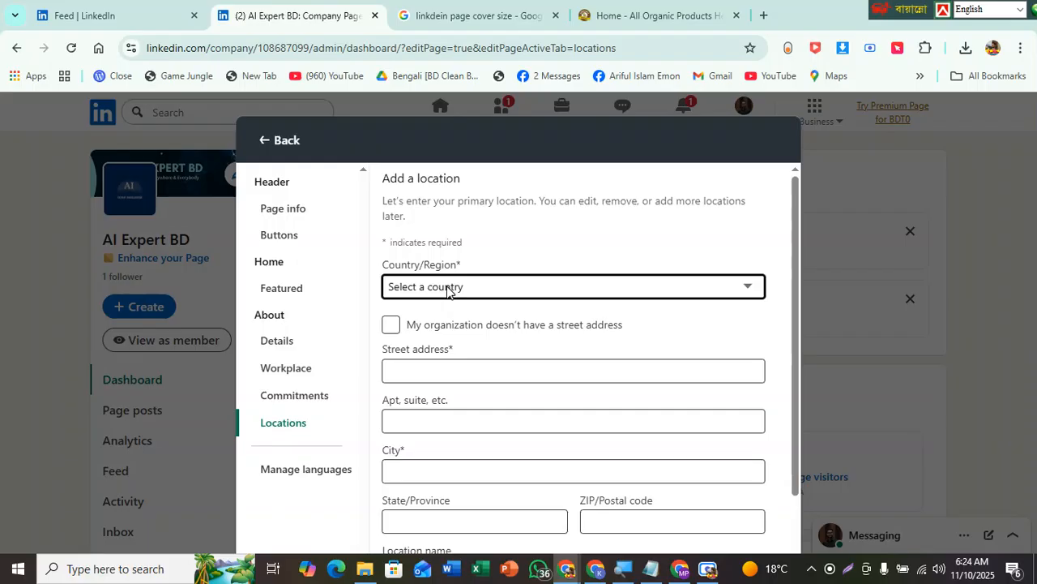
{"action": "left_click", "coordinate": [702, 286]}
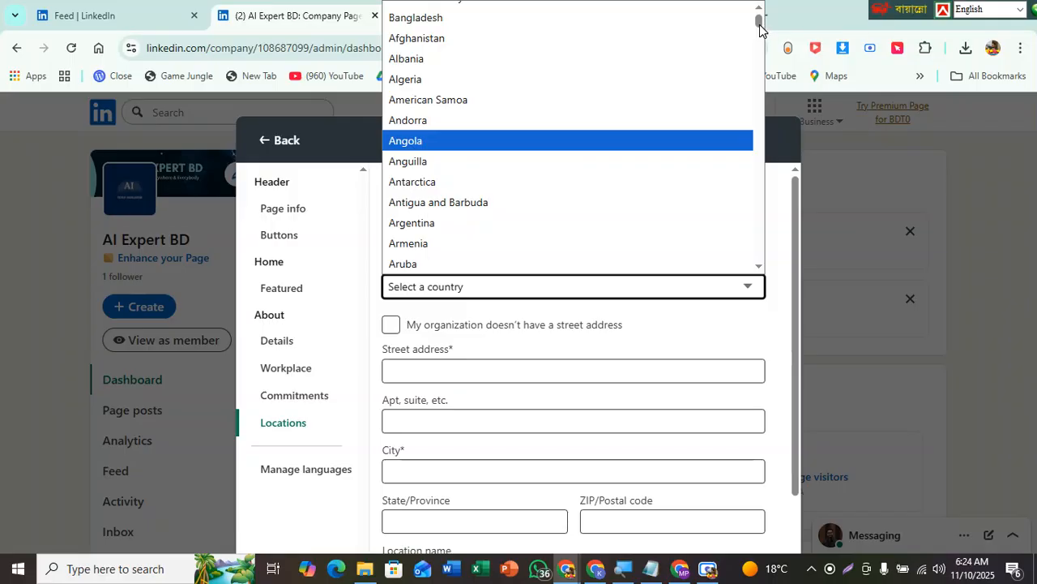
{"action": "scroll", "coordinate": [759, 29], "scroll_direction": "down", "scroll_amount": 2}
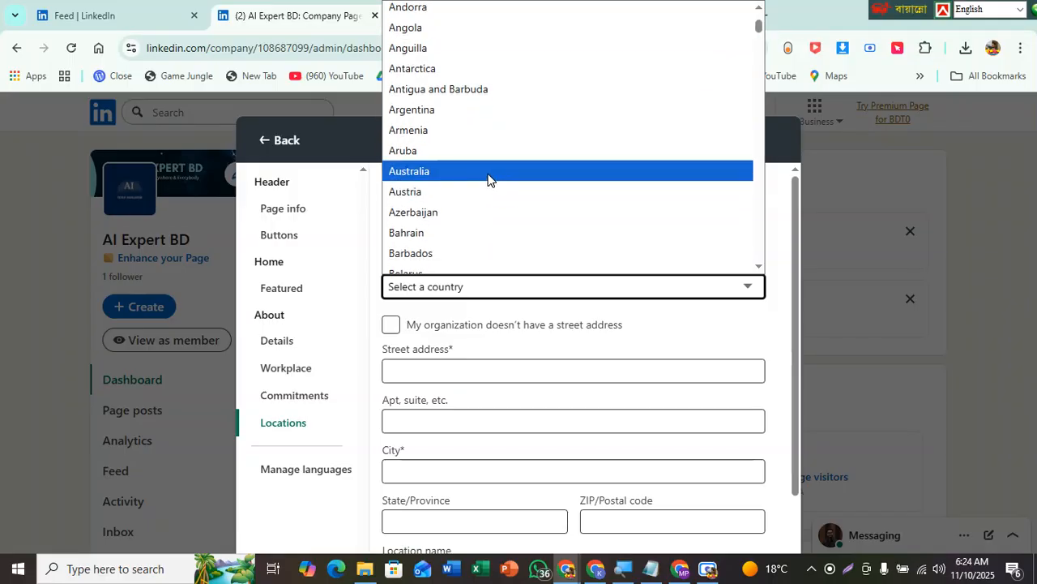
{"action": "scroll", "coordinate": [758, 28], "scroll_direction": "down", "scroll_amount": 2}
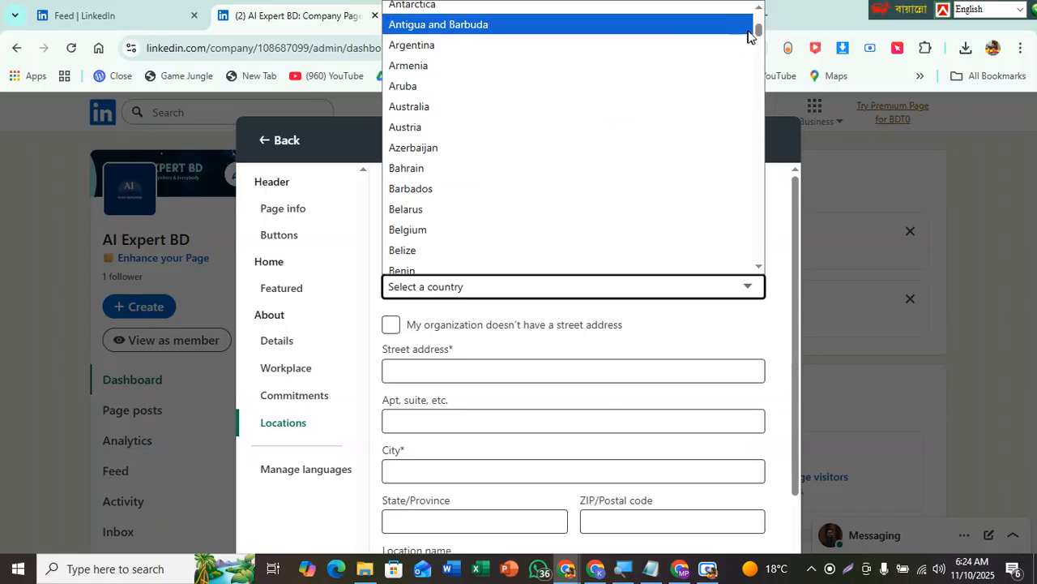
{"action": "scroll", "coordinate": [757, 35], "scroll_direction": "down", "scroll_amount": 1}
{"action": "mouse_move", "coordinate": [758, 35]}
{"action": "left_mouse_down"}
{"action": "mouse_move", "coordinate": [758, 53]}
{"action": "mouse_move", "coordinate": [758, 35]}
{"action": "left_mouse_up"}
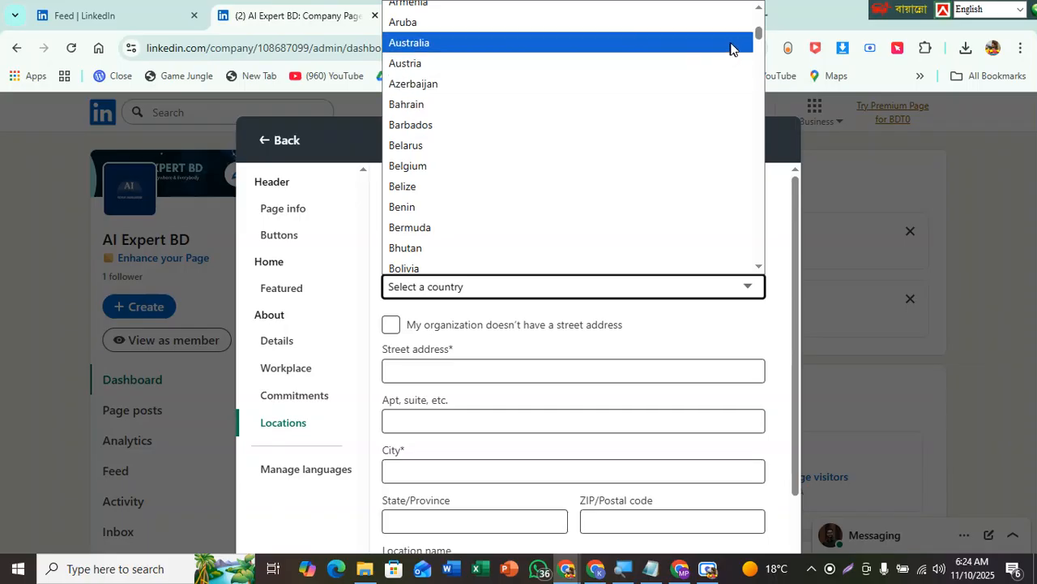
{"action": "scroll", "coordinate": [759, 32], "scroll_direction": "up", "scroll_amount": 1}
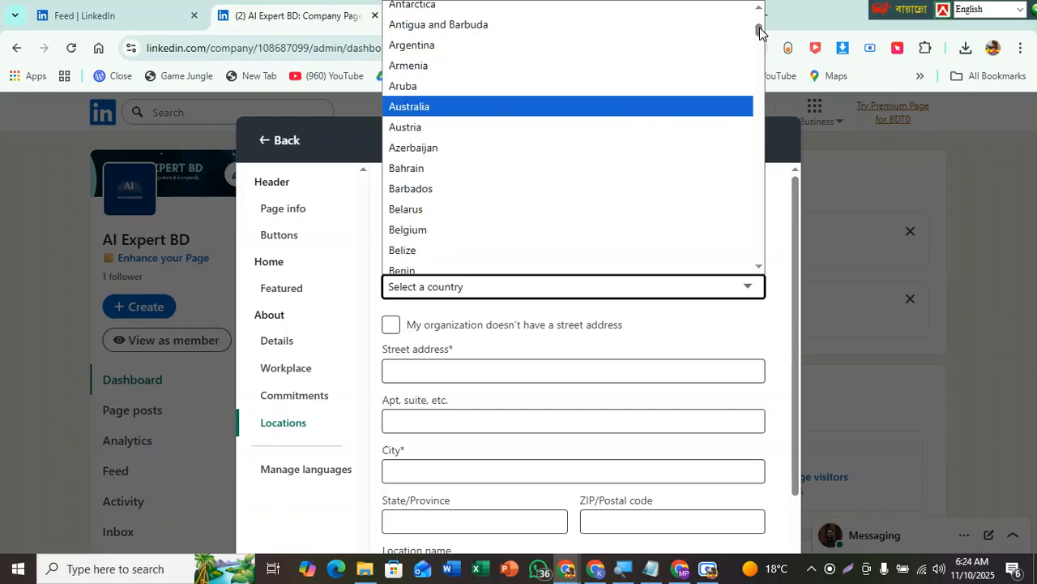
{"action": "left_click_drag", "start_coordinate": [759, 32], "coordinate": [759, 22]}
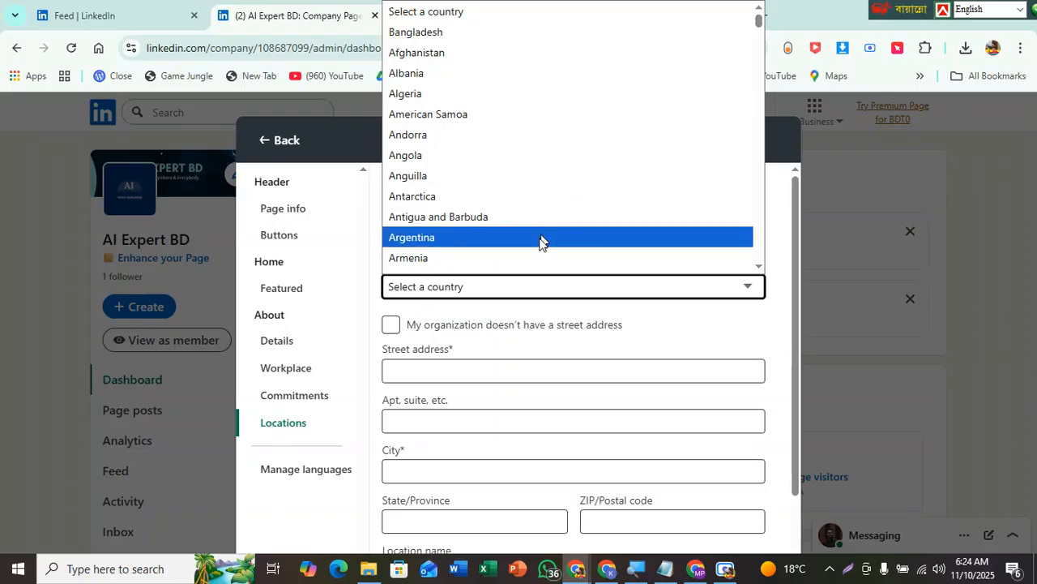
- Set the new location's country/region to United States
{"action": "left_click", "coordinate": [525, 289]}
{"action": "key", "text": "u"}
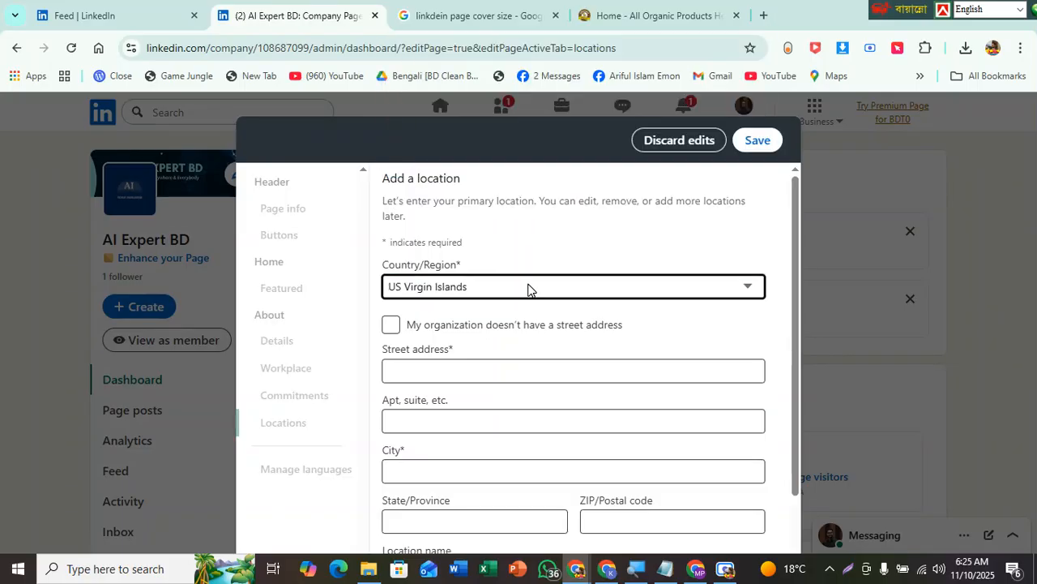
{"action": "left_click", "coordinate": [433, 290]}
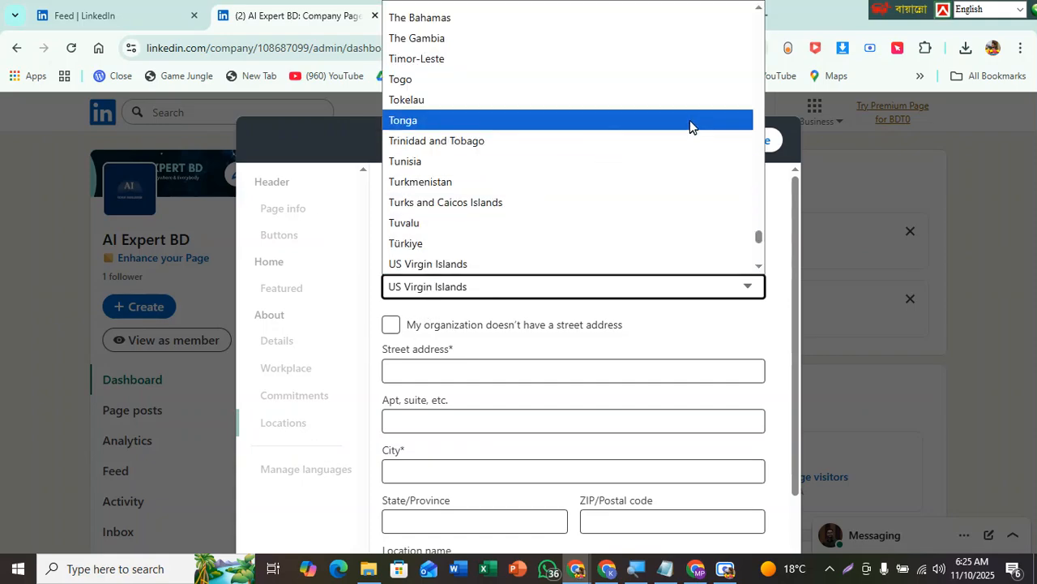
{"action": "left_click_drag", "start_coordinate": [757, 234], "coordinate": [760, 245]}
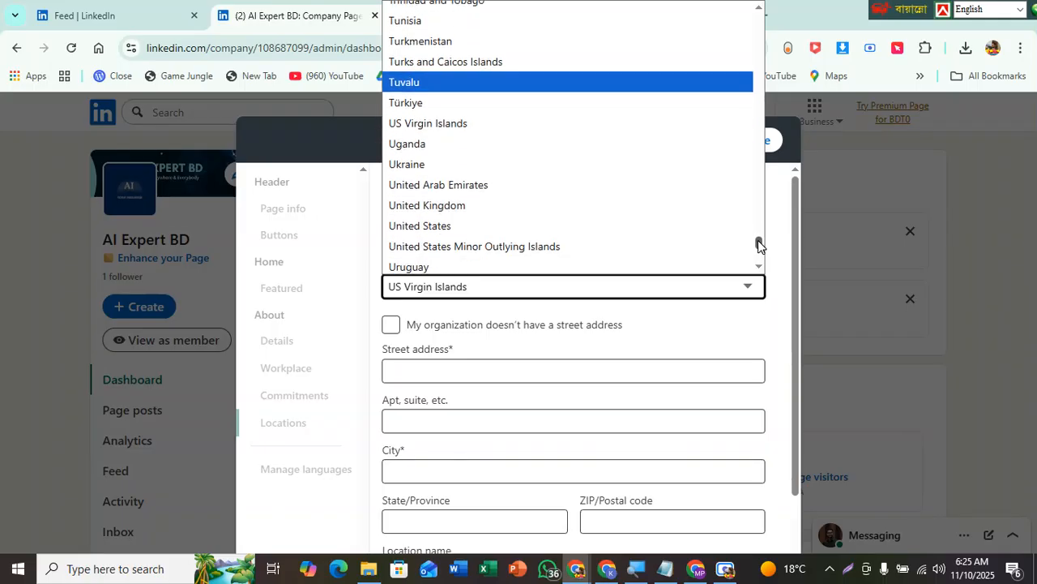
{"action": "left_click", "coordinate": [481, 228]}
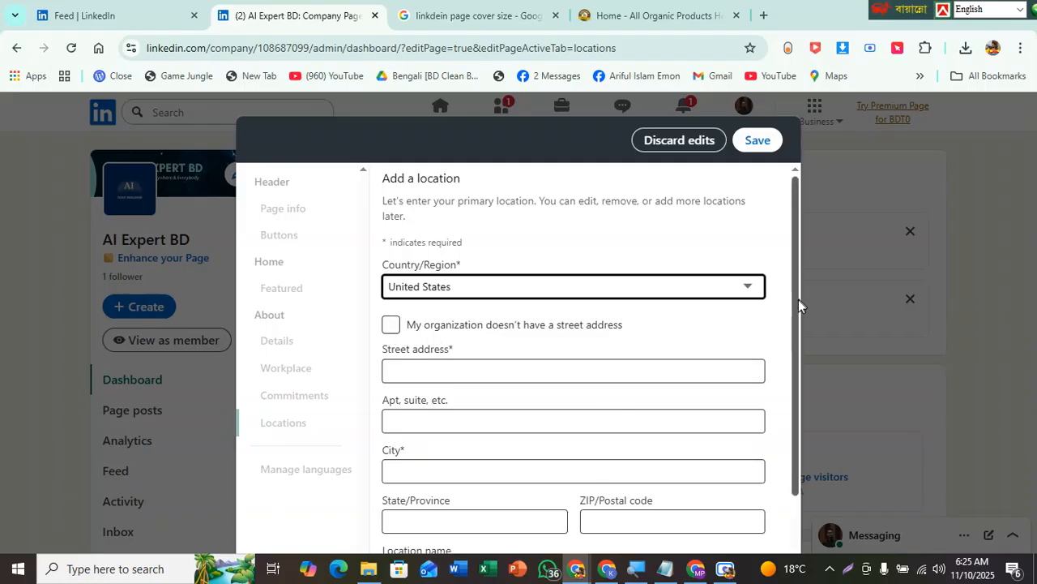
- Examine the location's address fields and try to save it without entering an address
{"action": "left_click_drag", "start_coordinate": [798, 300], "coordinate": [798, 332]}
{"action": "left_click", "coordinate": [603, 340]}
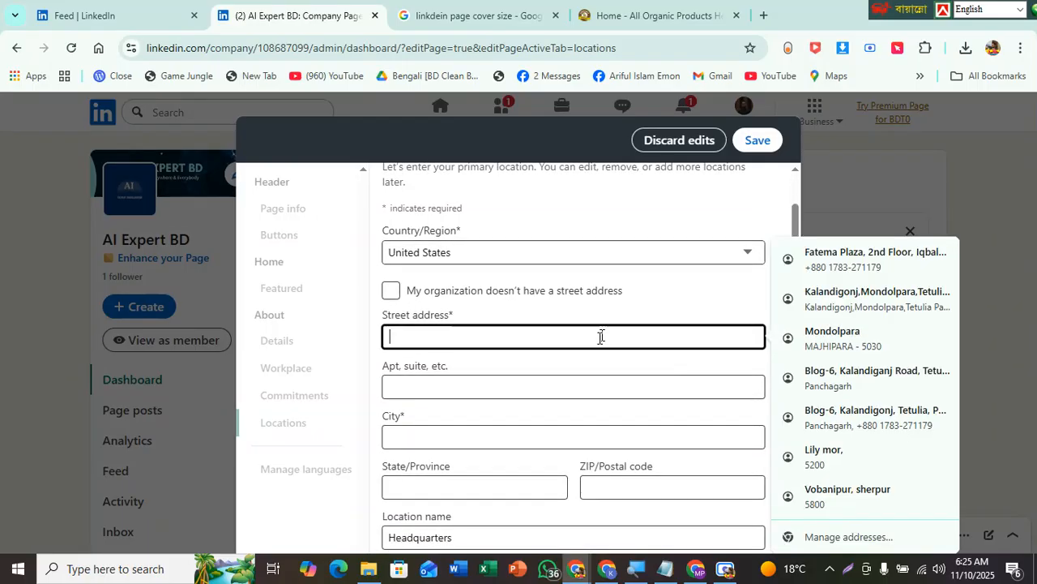
{"action": "left_click", "coordinate": [462, 392]}
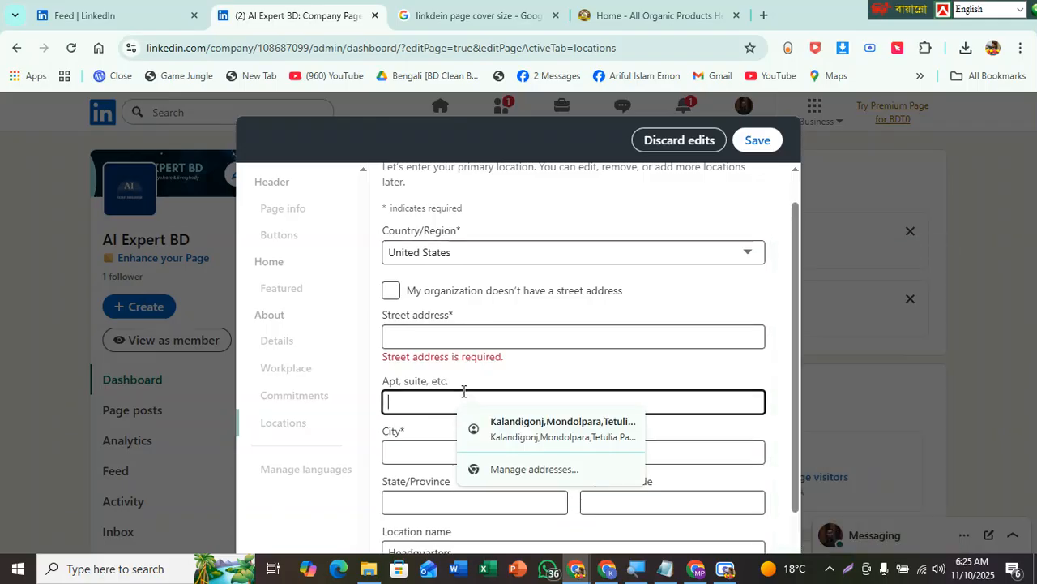
{"action": "left_click", "coordinate": [663, 308]}
{"action": "left_click_drag", "start_coordinate": [789, 299], "coordinate": [803, 377]}
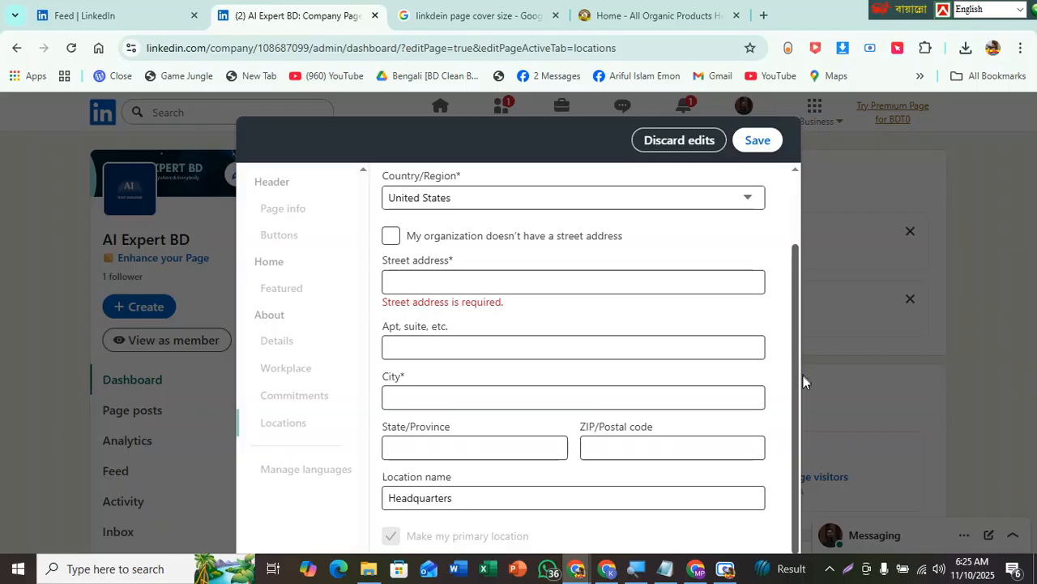
{"action": "left_click", "coordinate": [619, 453]}
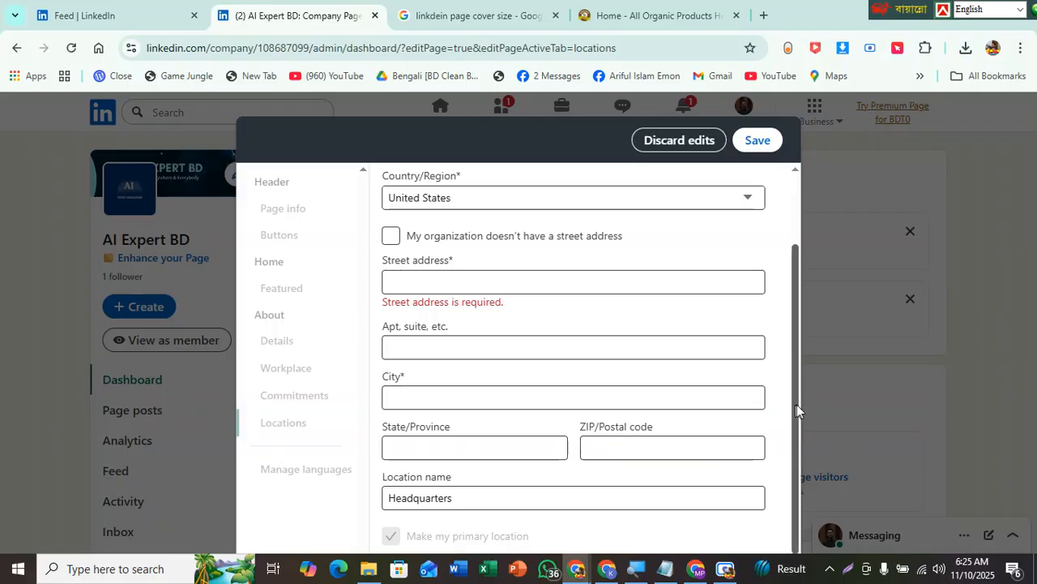
{"action": "scroll", "coordinate": [794, 416], "scroll_direction": "up", "scroll_amount": 2}
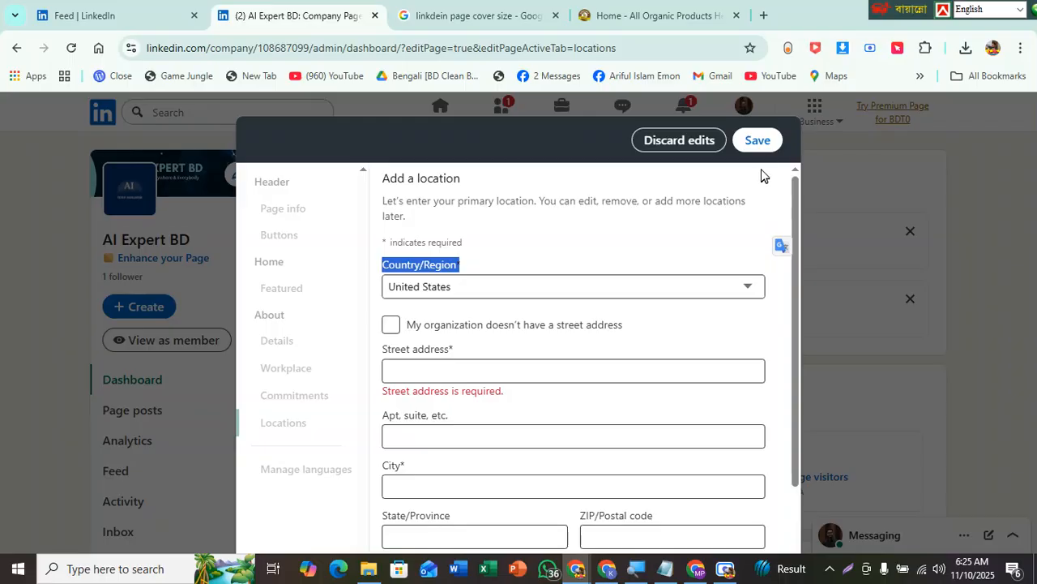
{"action": "left_click", "coordinate": [757, 140]}
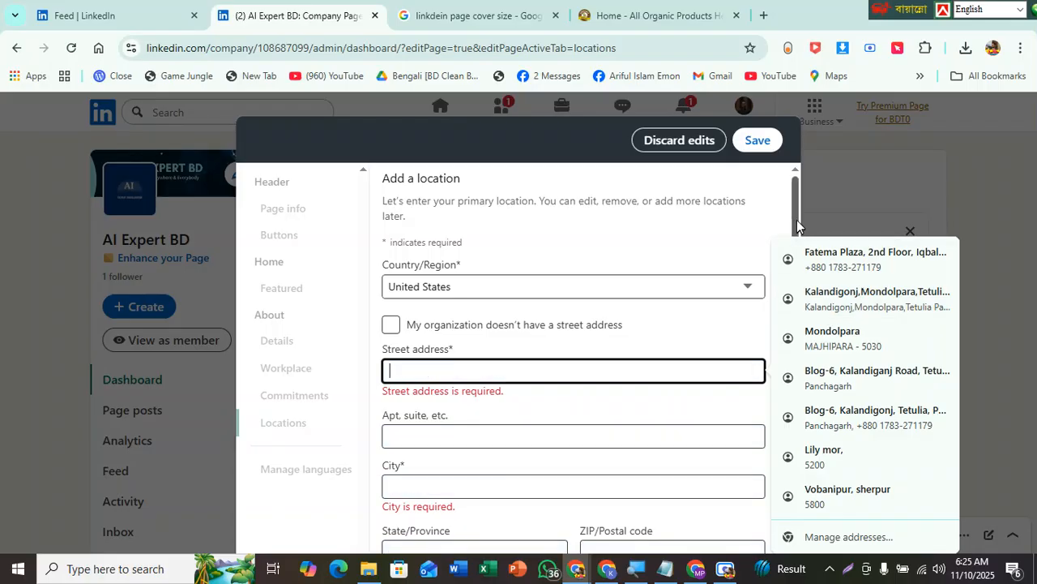
{"action": "left_click_drag", "start_coordinate": [799, 226], "coordinate": [800, 372]}
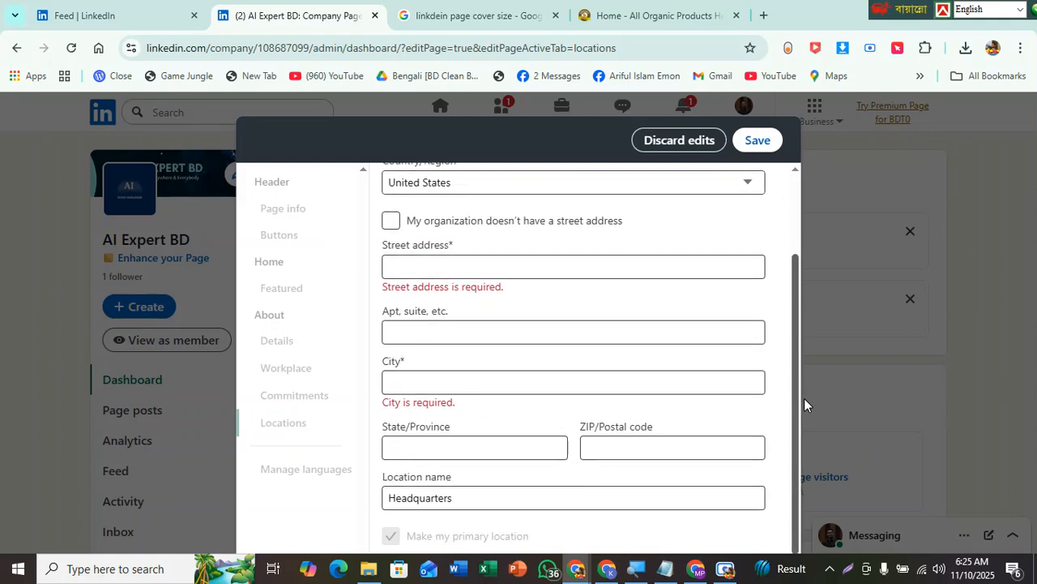
{"action": "left_click_drag", "start_coordinate": [805, 398], "coordinate": [793, 261]}
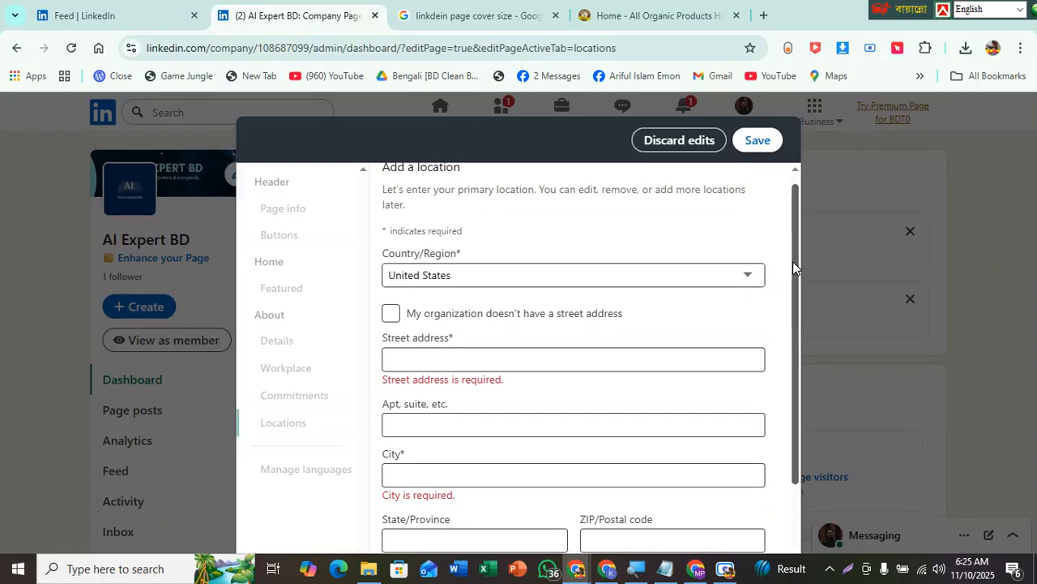
- Enter the organization's street address for the new location
{"action": "left_click", "coordinate": [539, 364]}
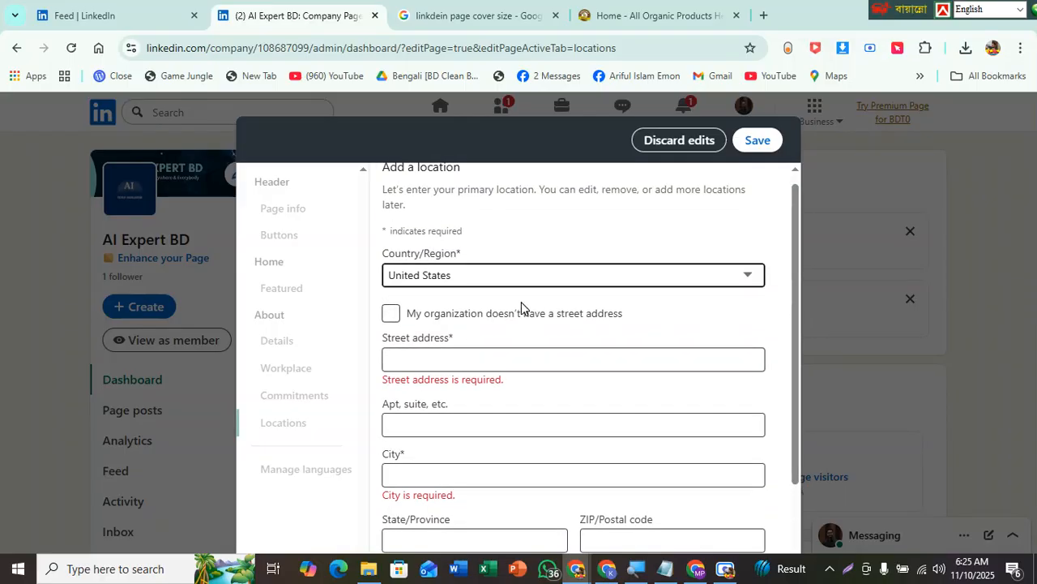
{"action": "left_click", "coordinate": [504, 360]}
{"action": "type", "text": "Dinajpur"}
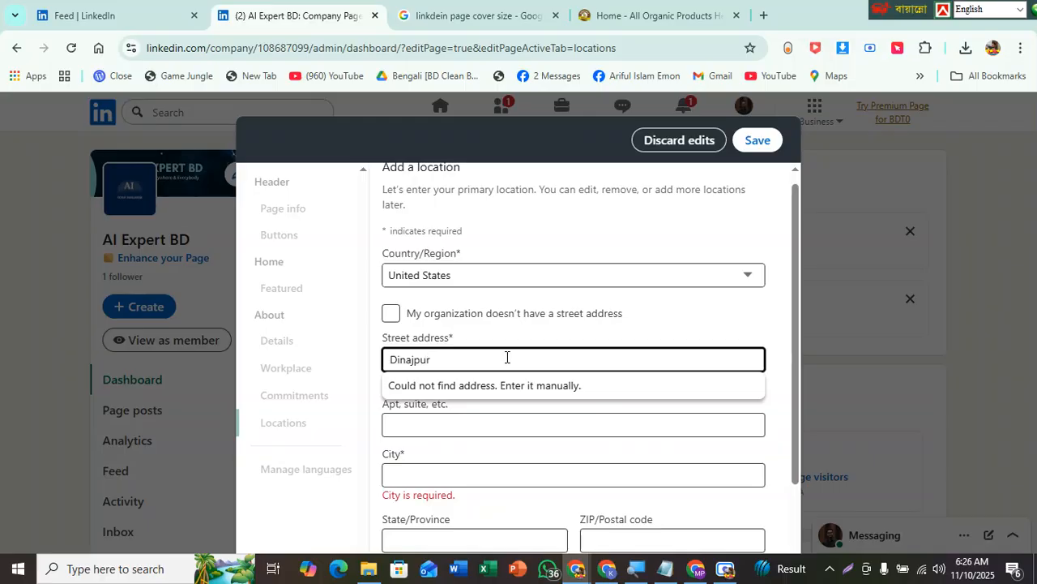
{"action": "type", "text": "c"}
{"action": "type", "text": "bal Scool "}
{"action": "type", "text": "Mor"}
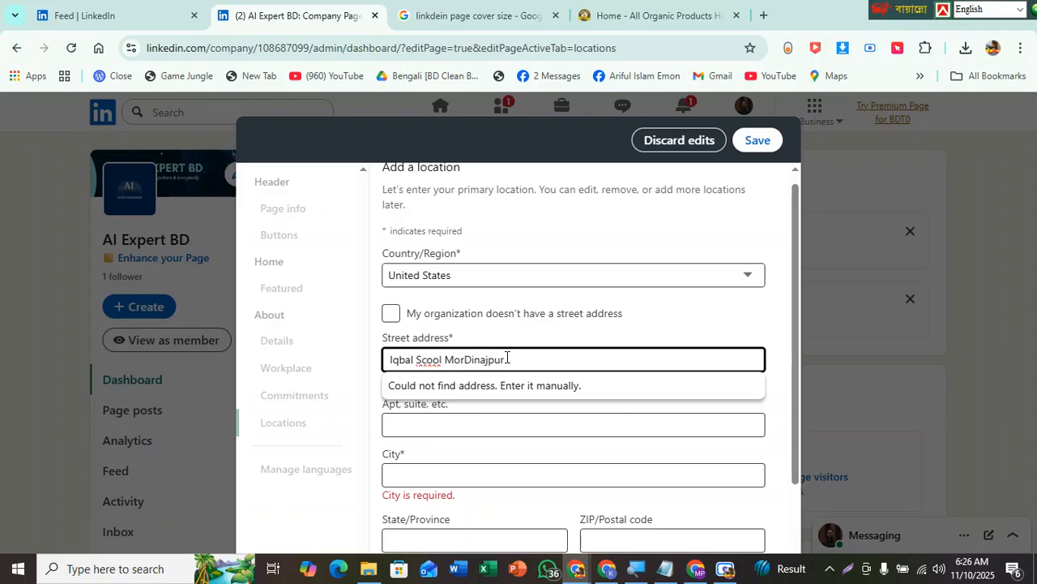
{"action": "type", "text": ","}
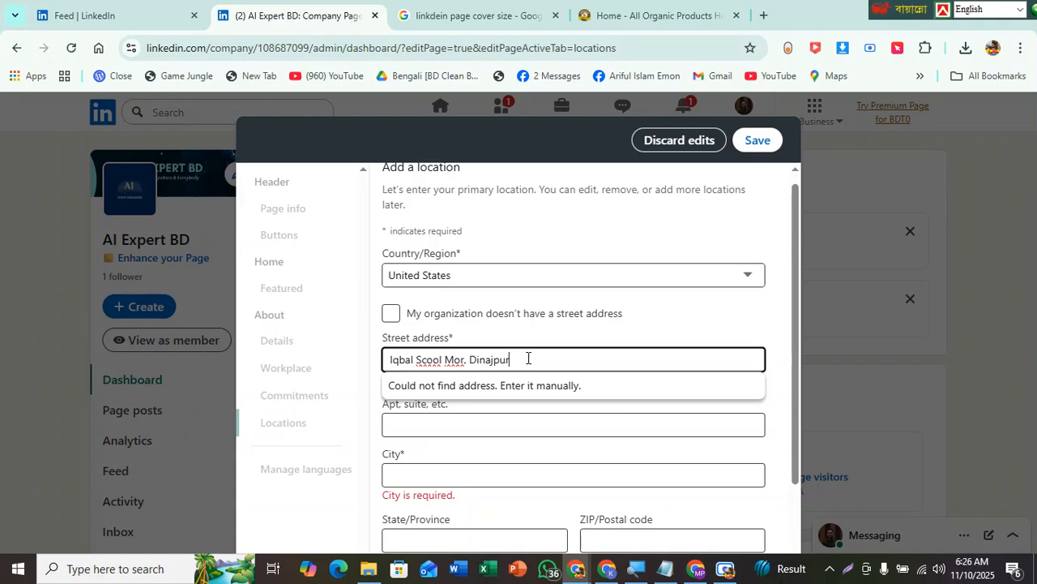
{"action": "double_click", "coordinate": [528, 357]}
{"action": "key", "text": "BackSpace"}
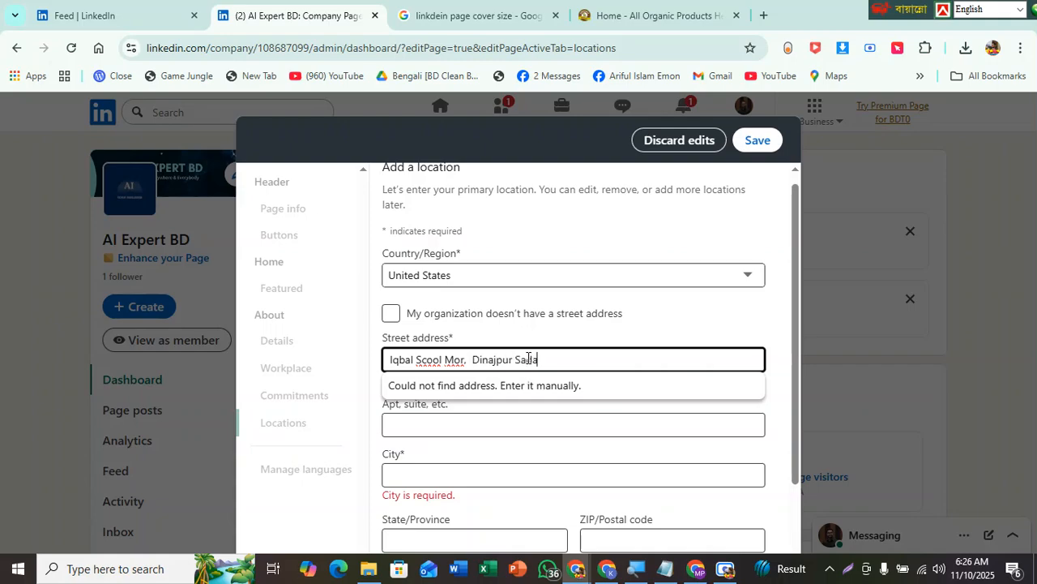
- Fill in the location's city and postal code using the matching saved address suggestion, leaving the apartment and state fields empty
{"action": "left_click", "coordinate": [514, 425]}
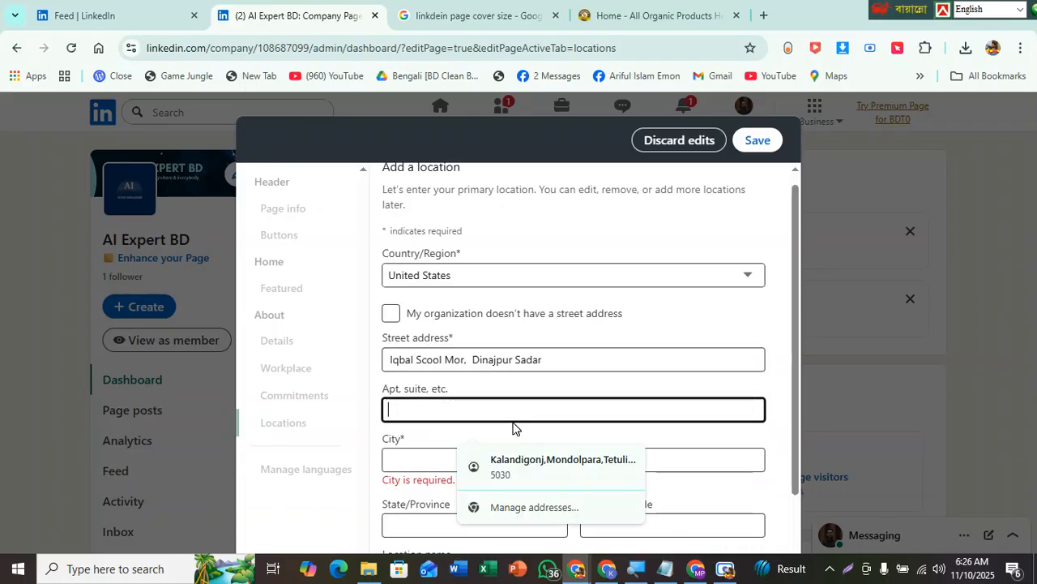
{"action": "left_click", "coordinate": [445, 459]}
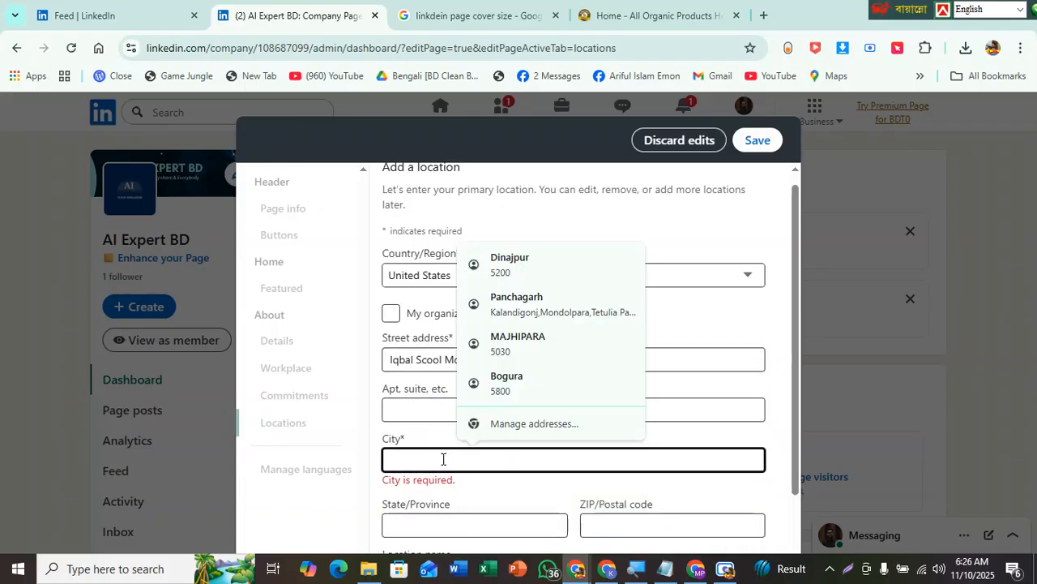
{"action": "type", "text": "Dinajpur"}
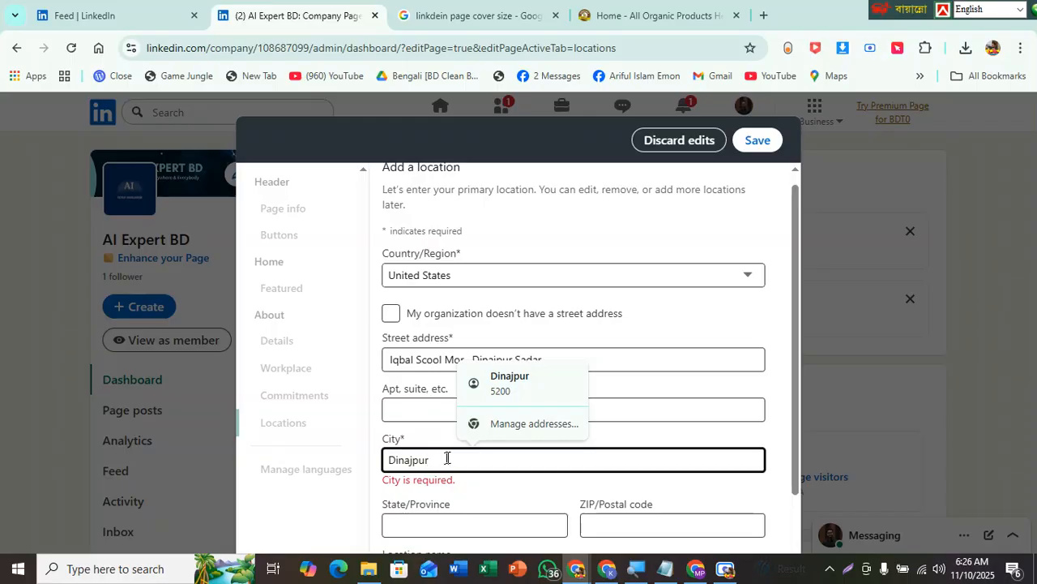
{"action": "left_click", "coordinate": [511, 383]}
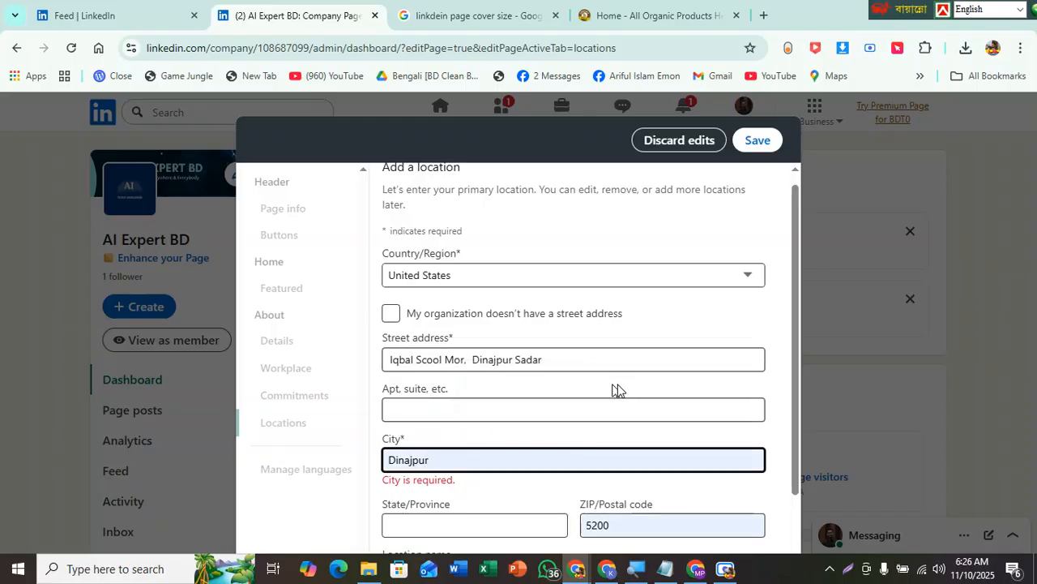
{"action": "scroll", "coordinate": [801, 357], "scroll_direction": "down", "scroll_amount": 1}
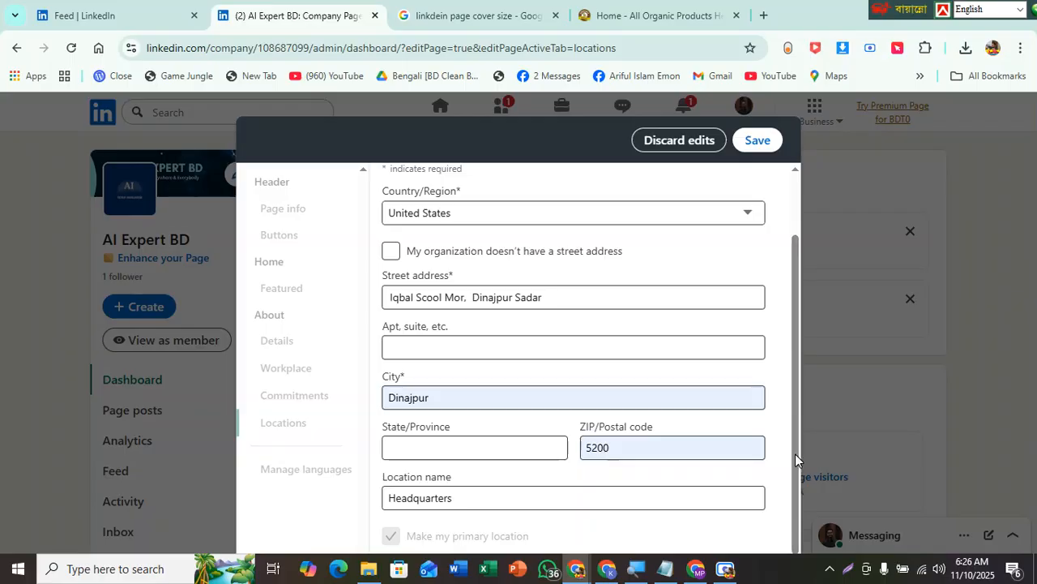
{"action": "left_click_drag", "start_coordinate": [795, 461], "coordinate": [808, 482]}
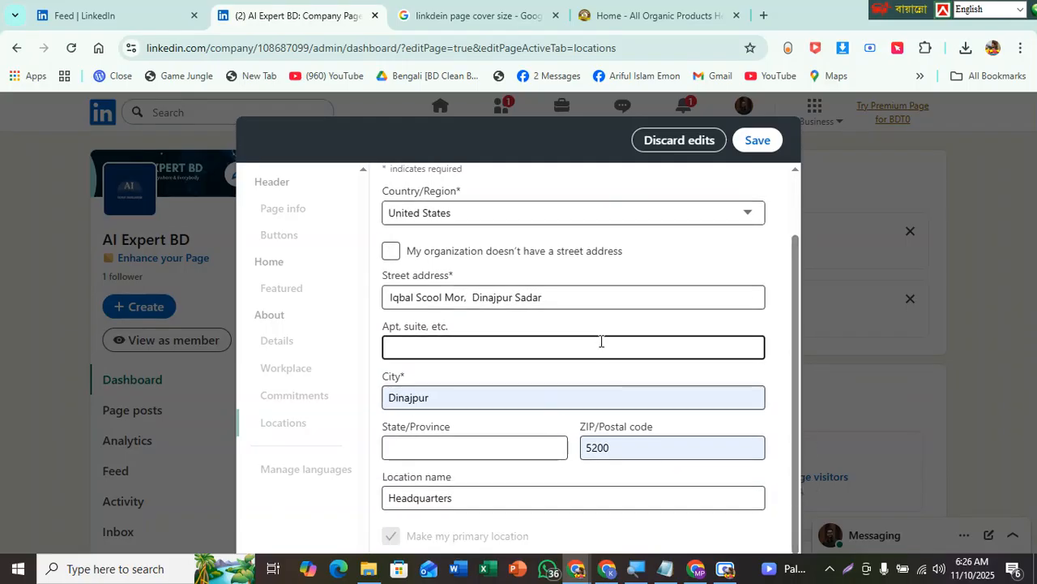
{"action": "left_click_drag", "start_coordinate": [798, 347], "coordinate": [787, 278]}
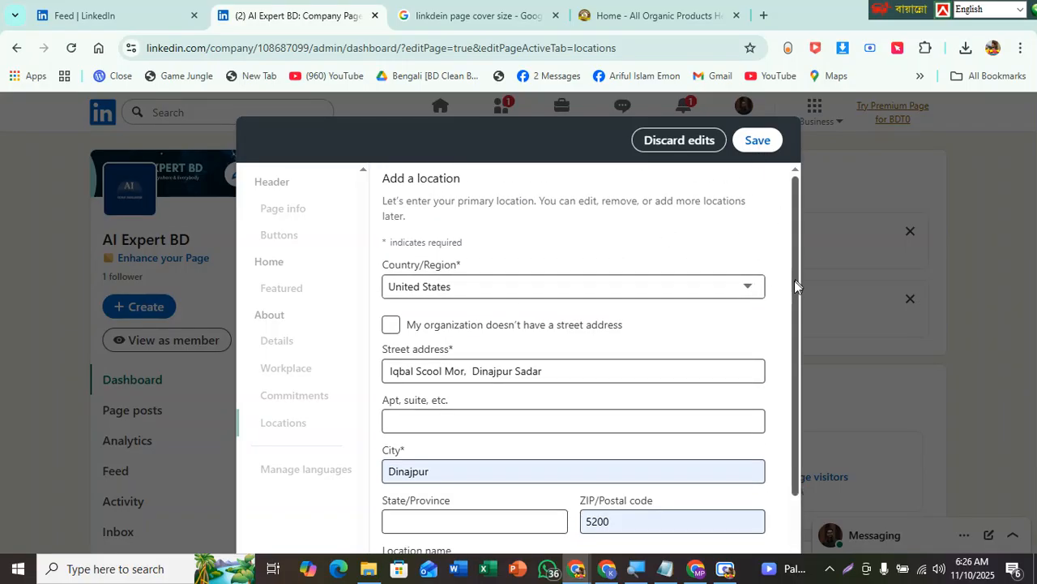
{"action": "left_click_drag", "start_coordinate": [793, 281], "coordinate": [797, 413]}
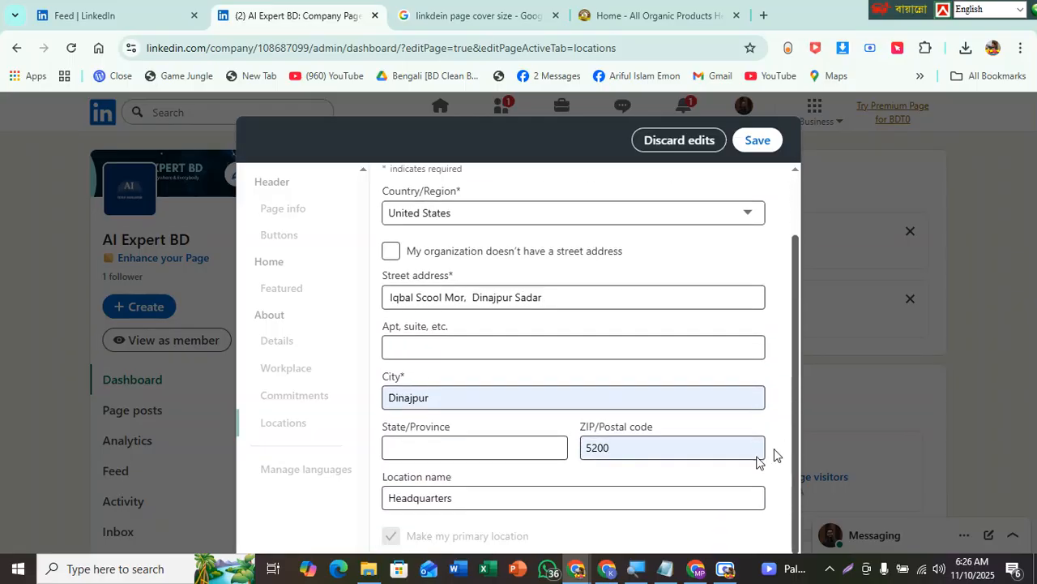
- Save the headquarters location, close the page editor and dismiss the offer to share the edits in a post
{"action": "left_click", "coordinate": [751, 149]}
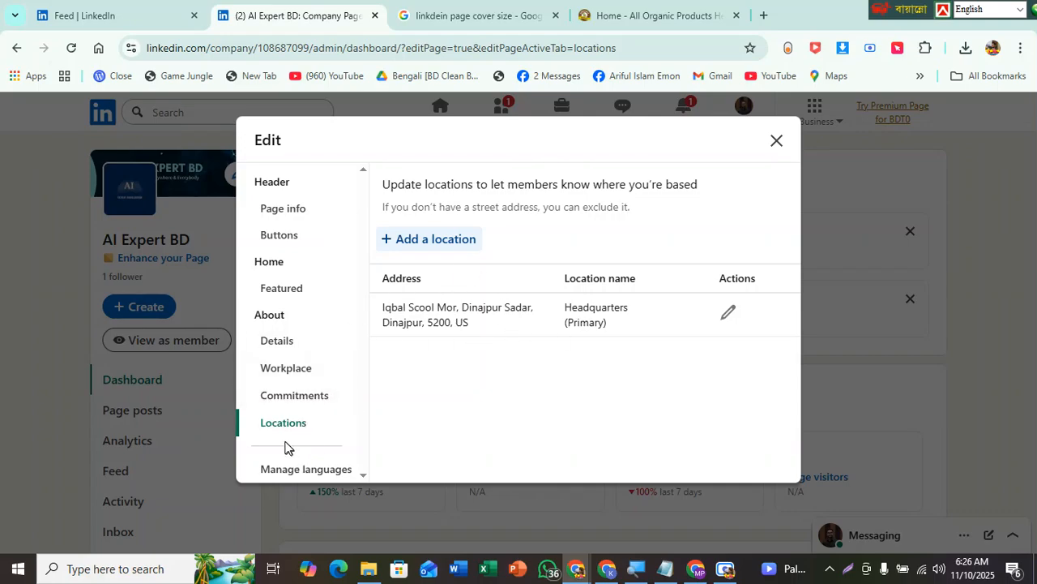
{"action": "left_click", "coordinate": [774, 144]}
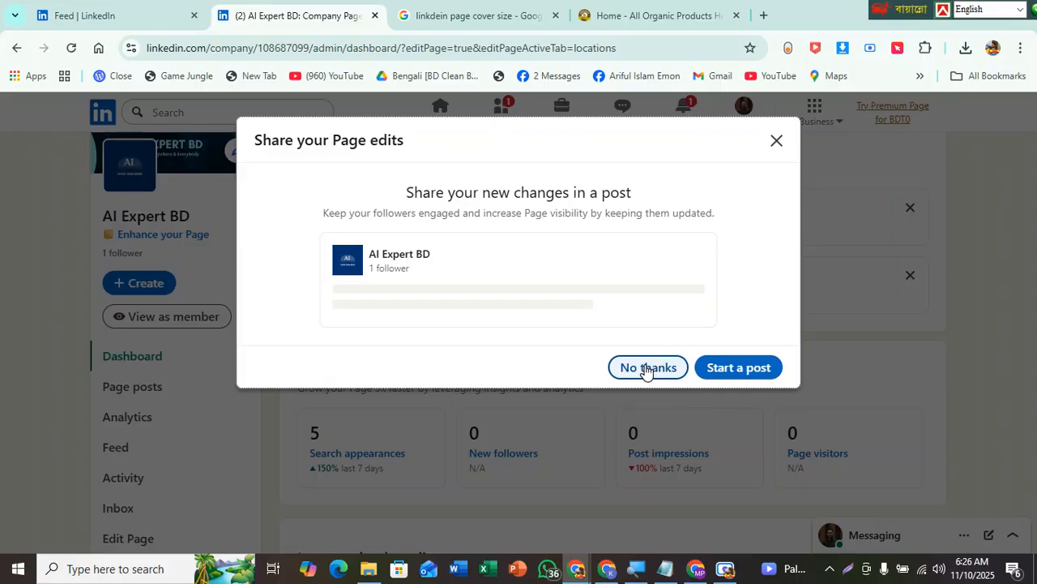
{"action": "left_click", "coordinate": [778, 148]}
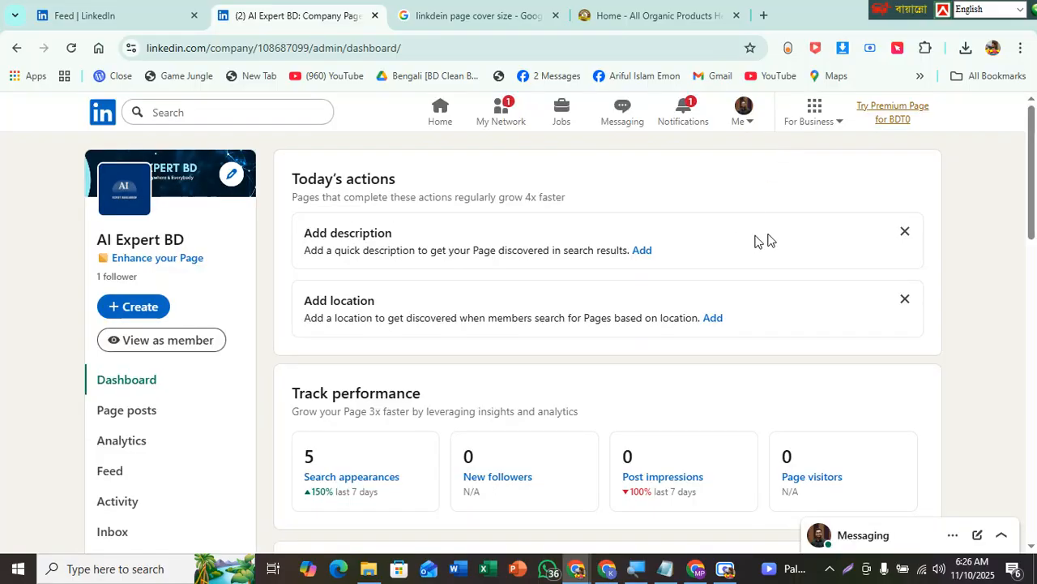
{"action": "mouse_move", "coordinate": [1031, 195]}
{"action": "left_mouse_down"}
{"action": "mouse_move", "coordinate": [1033, 322]}
{"action": "mouse_move", "coordinate": [1034, 194]}
{"action": "left_mouse_up"}
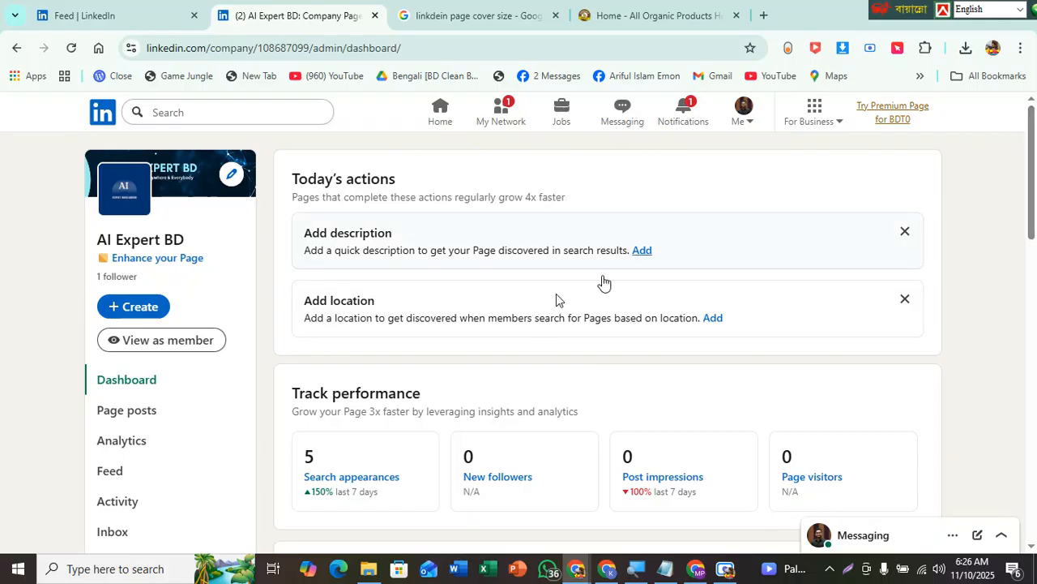
- View the company page as a member and check its website link by opening it in a separate tab
{"action": "left_click", "coordinate": [168, 341]}
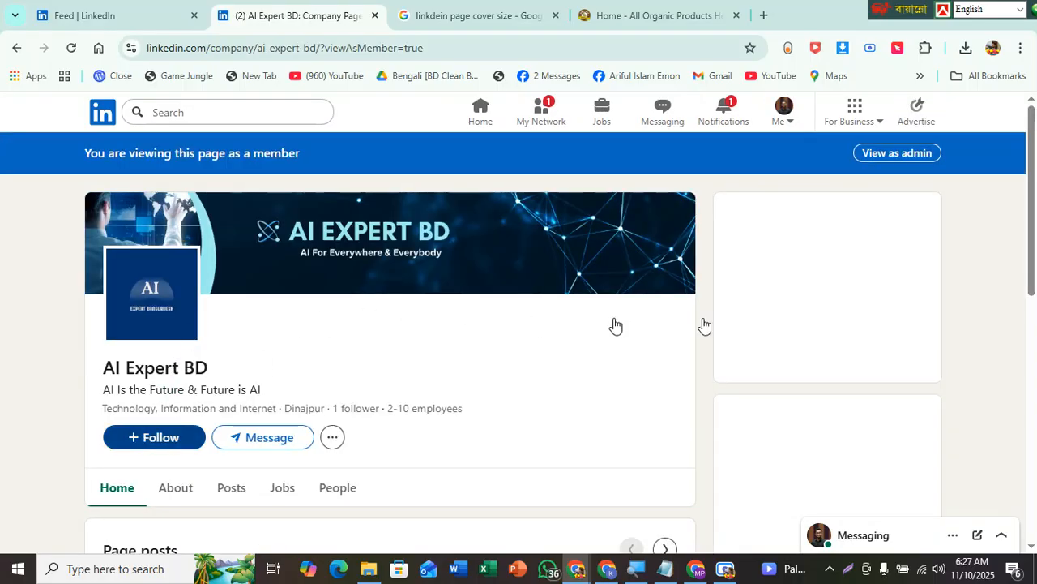
{"action": "left_click_drag", "start_coordinate": [1032, 231], "coordinate": [1035, 281]}
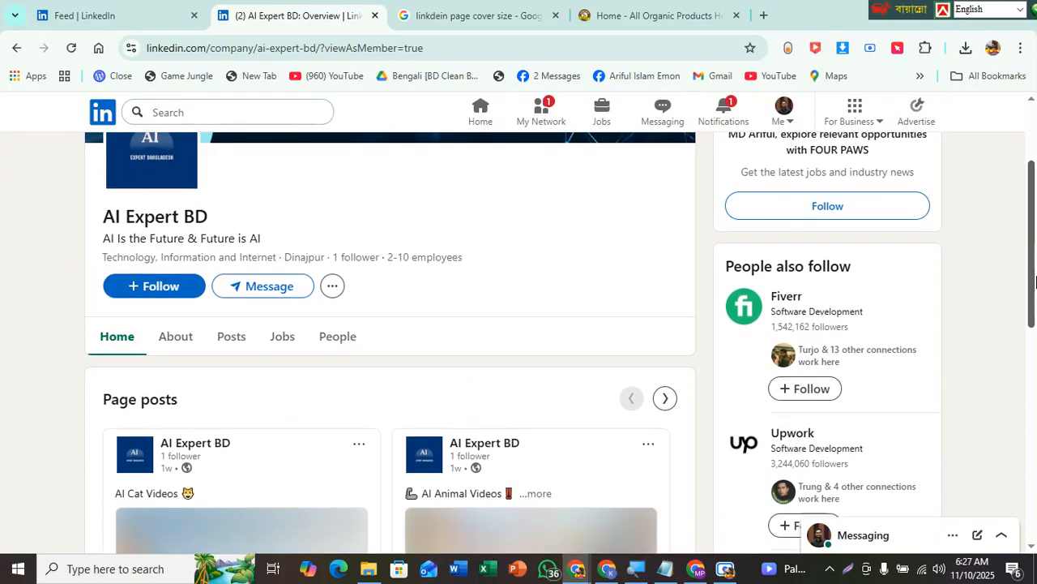
{"action": "left_click", "coordinate": [333, 279]}
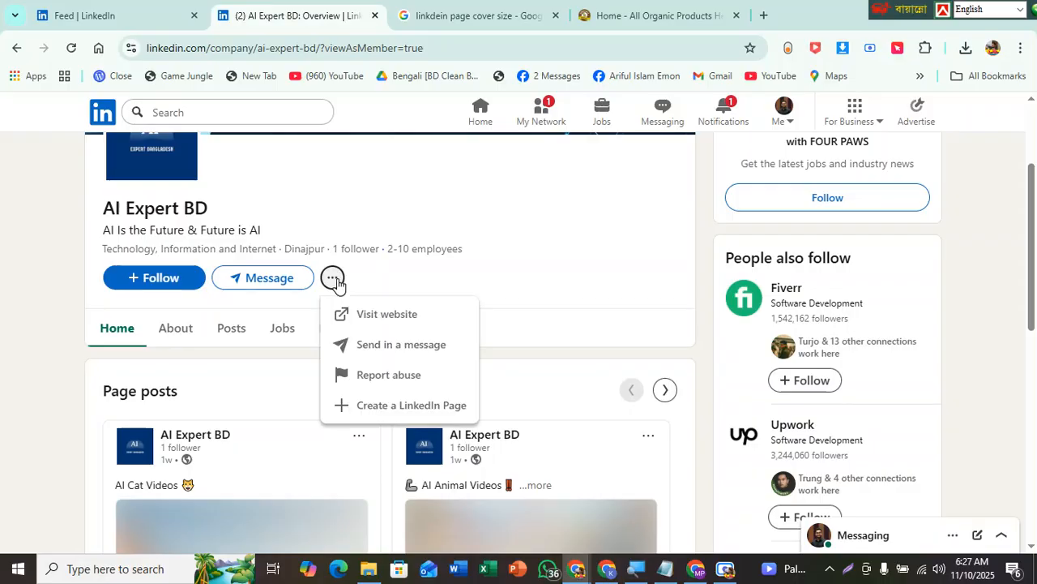
{"action": "right_click", "coordinate": [372, 316]}
{"action": "left_click", "coordinate": [407, 330]}
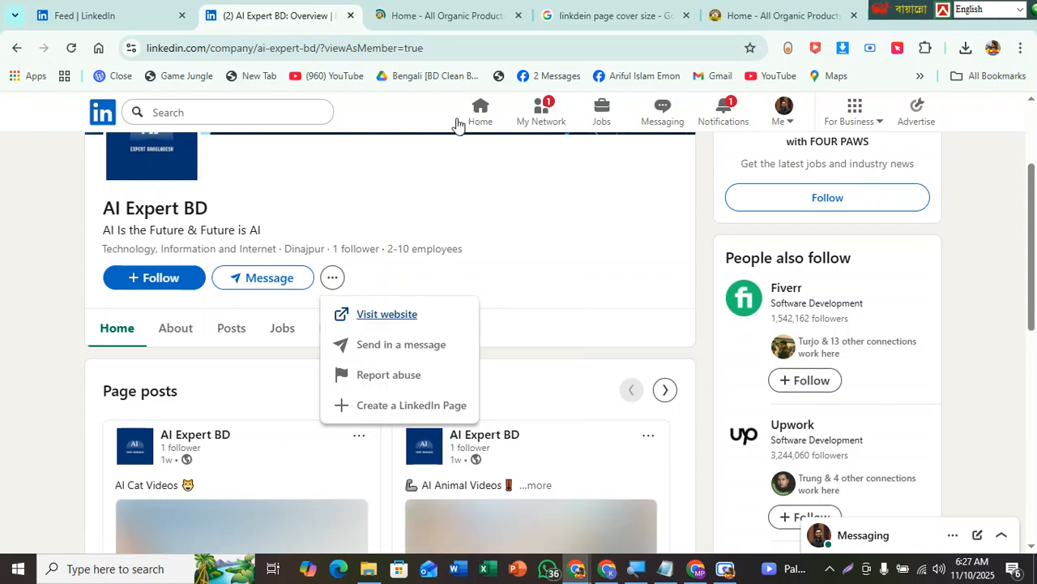
{"action": "left_click", "coordinate": [458, 16]}
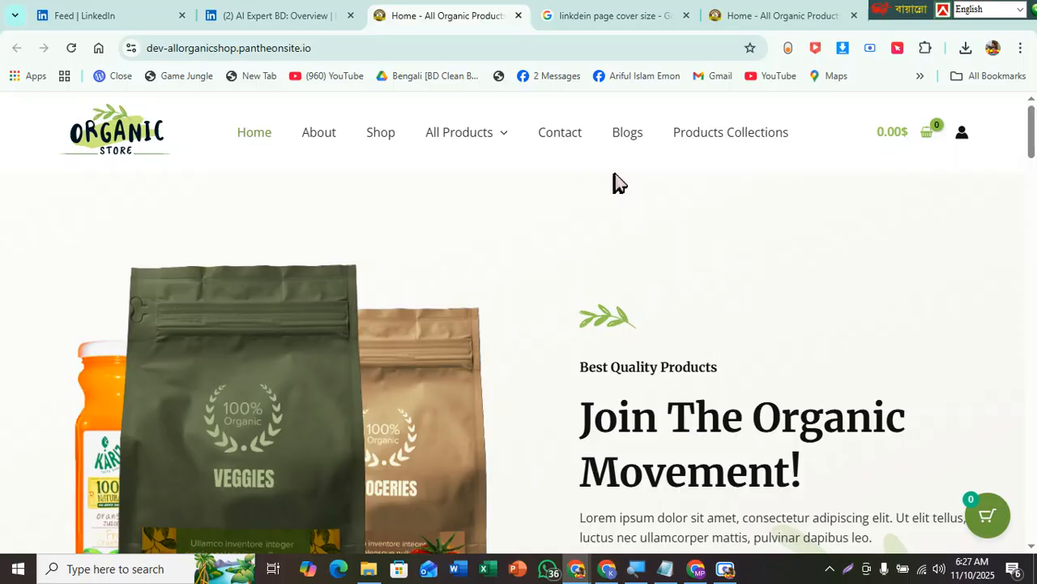
{"action": "left_click", "coordinate": [311, 7]}
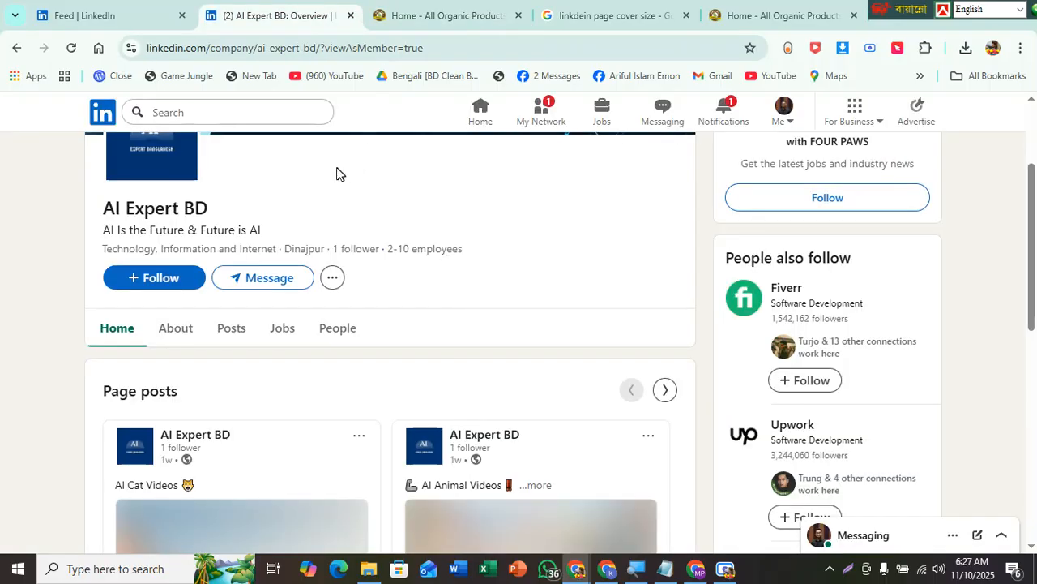
- Review the page header in member view and examine the About section's overview and location details
{"action": "scroll", "coordinate": [1035, 197], "scroll_direction": "up", "scroll_amount": 1}
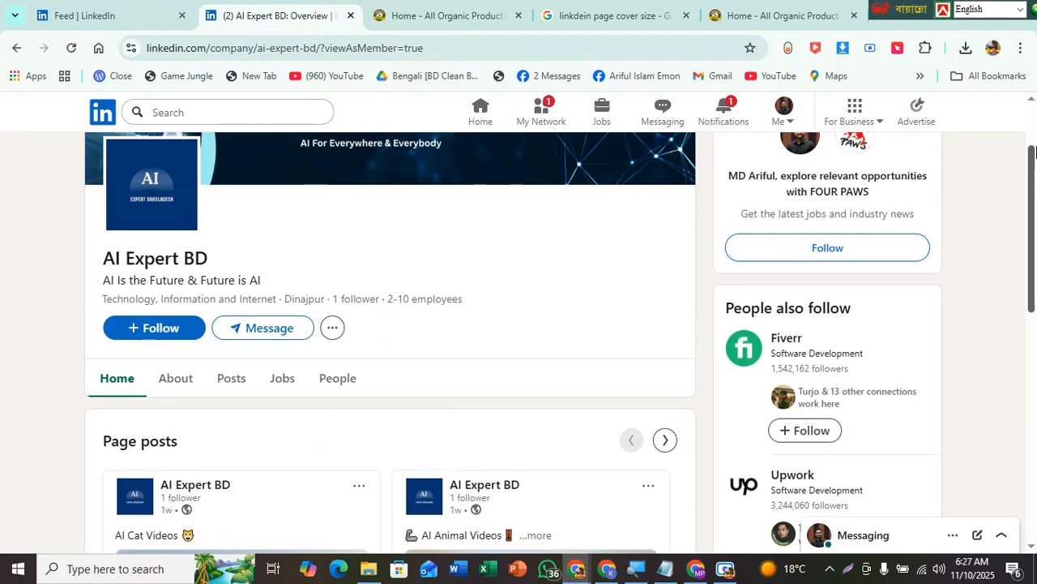
{"action": "scroll", "coordinate": [1030, 172], "scroll_direction": "up", "scroll_amount": 2}
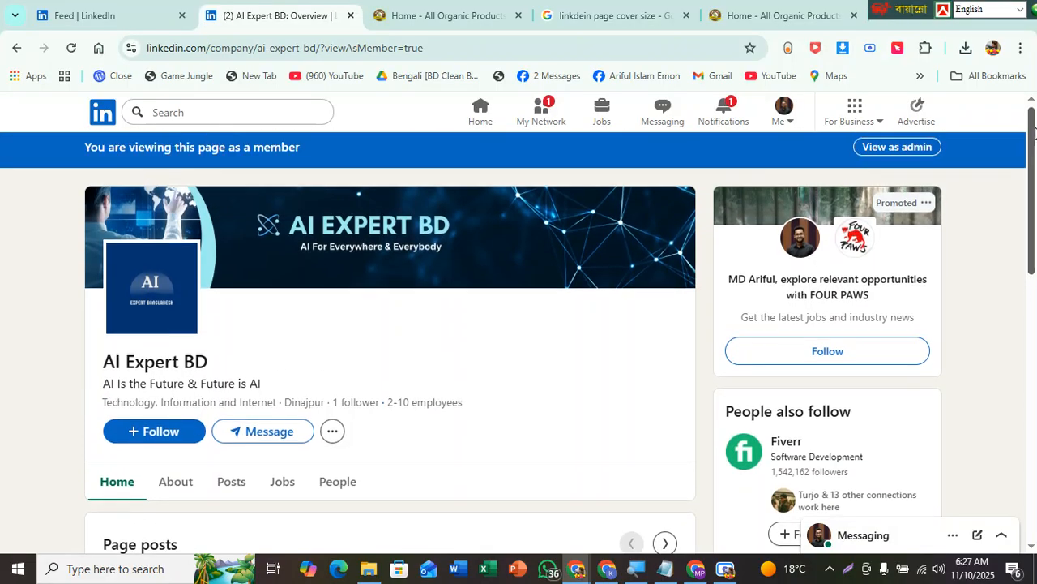
{"action": "left_click_drag", "start_coordinate": [1034, 158], "coordinate": [1035, 222]}
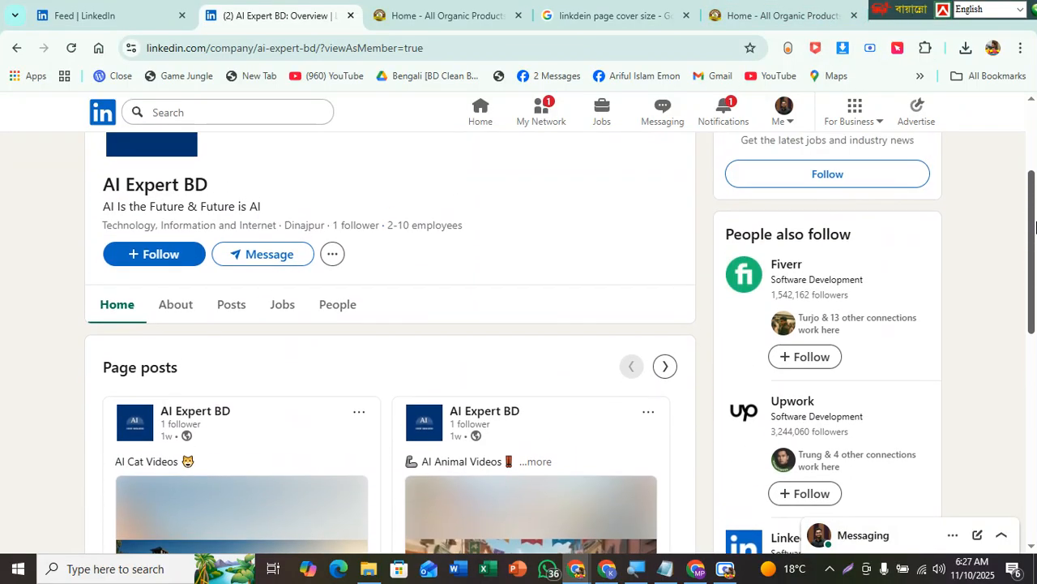
{"action": "left_click", "coordinate": [180, 306]}
{"action": "left_click_drag", "start_coordinate": [1034, 282], "coordinate": [1028, 335]}
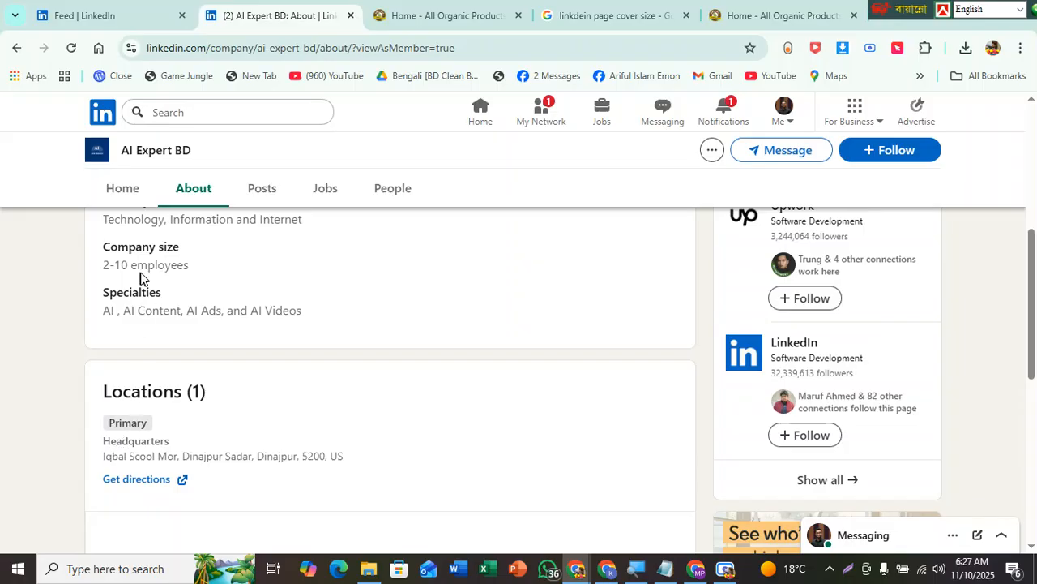
{"action": "scroll", "coordinate": [340, 251], "scroll_direction": "up", "scroll_amount": 3}
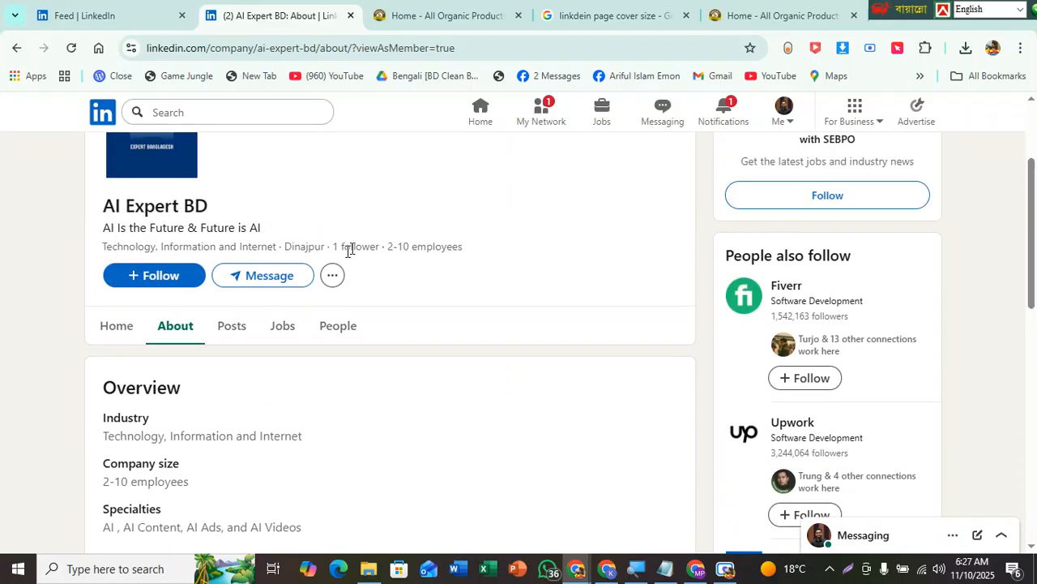
- Examine the Jobs and People sections of the company page in member view
{"action": "left_click", "coordinate": [337, 329]}
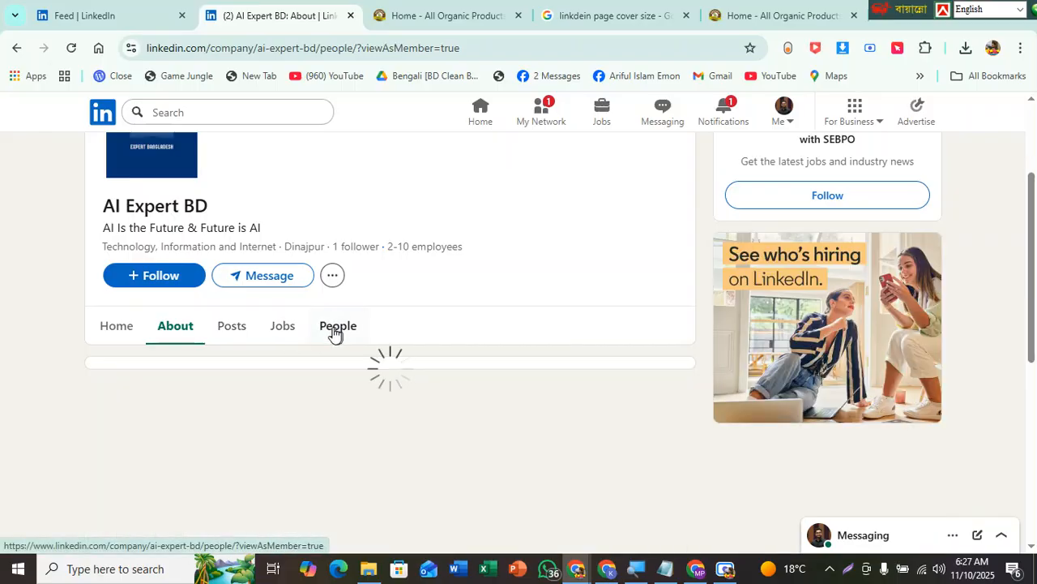
{"action": "left_click", "coordinate": [282, 328]}
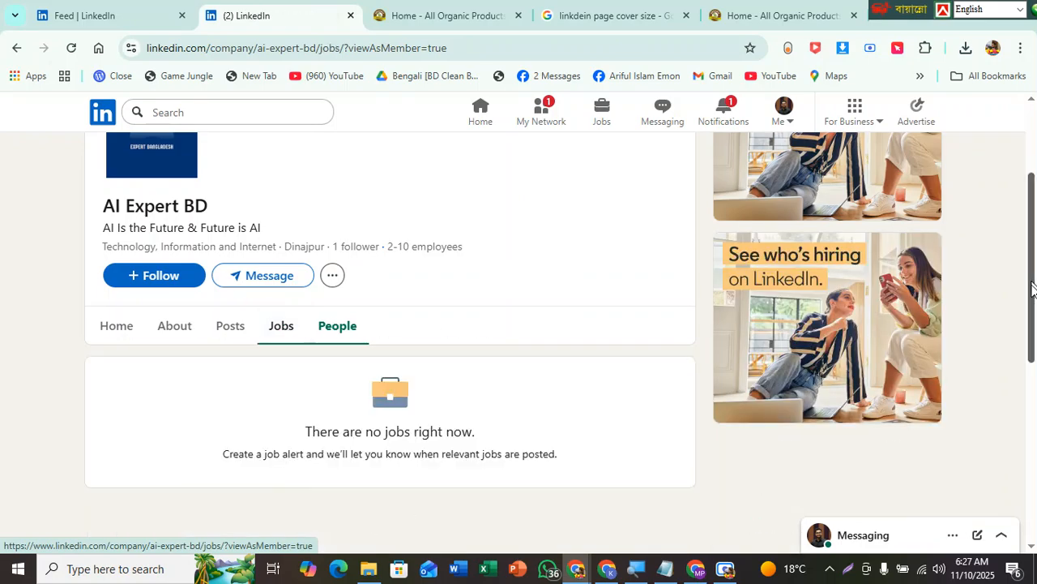
{"action": "scroll", "coordinate": [1033, 293], "scroll_direction": "down", "scroll_amount": 1}
{"action": "scroll", "coordinate": [1033, 293], "scroll_direction": "up", "scroll_amount": 2}
{"action": "left_click", "coordinate": [339, 381]}
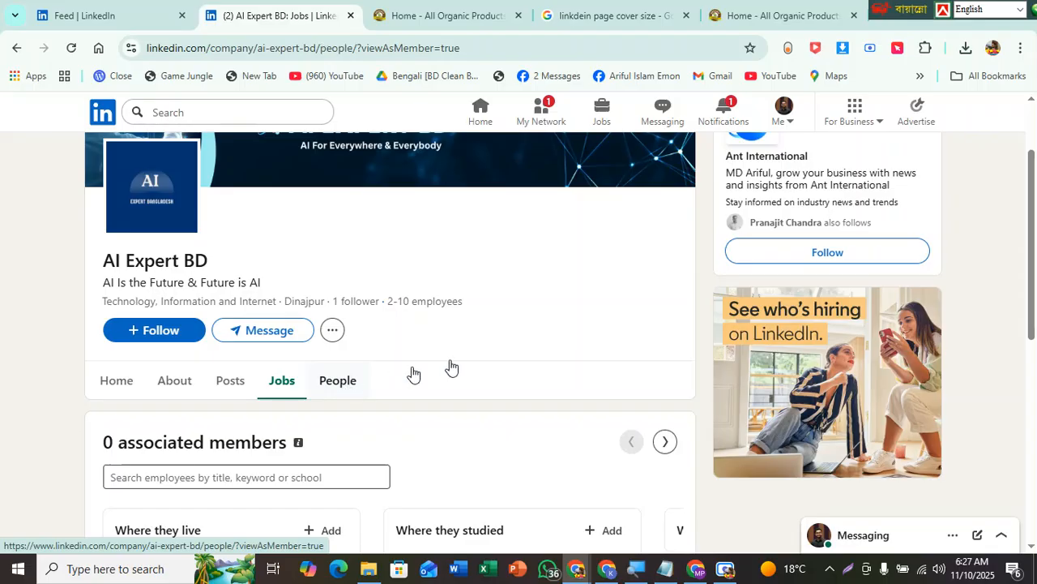
{"action": "scroll", "coordinate": [1035, 357], "scroll_direction": "down", "scroll_amount": 4}
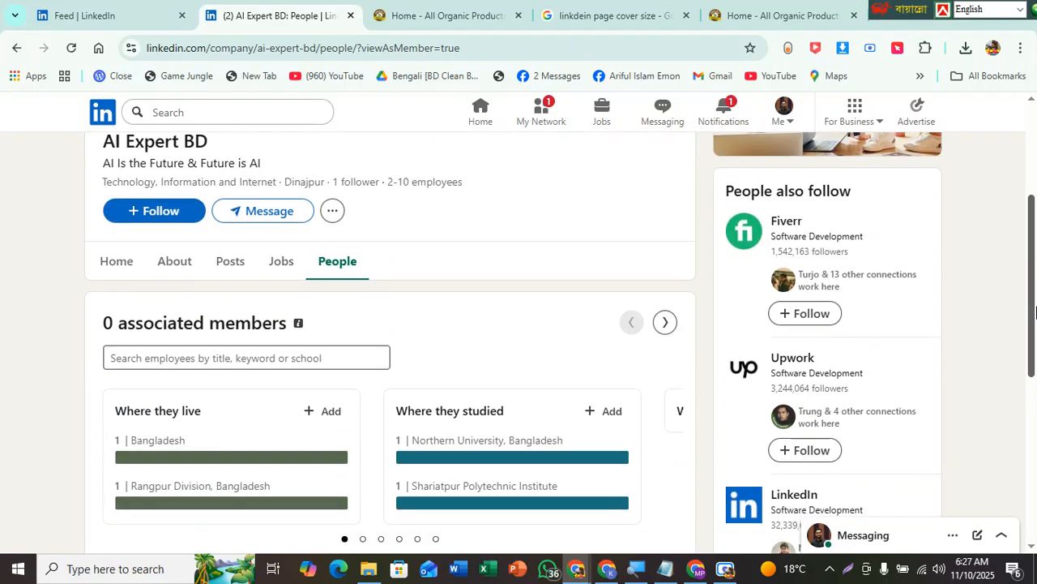
{"action": "left_click_drag", "start_coordinate": [1028, 282], "coordinate": [1036, 113]}
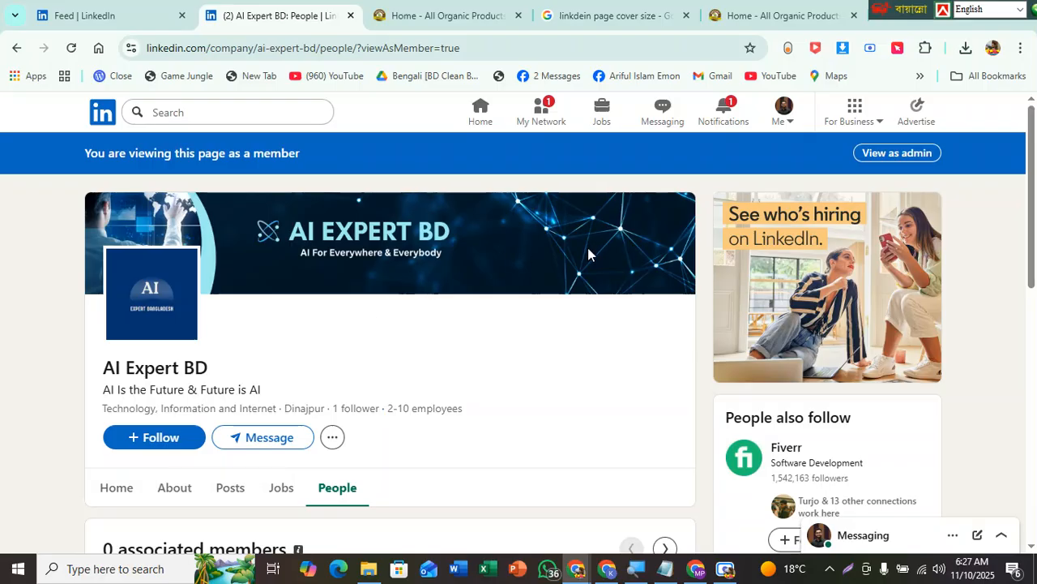
{"action": "mouse_move", "coordinate": [1029, 229]}
{"action": "left_mouse_down"}
{"action": "mouse_move", "coordinate": [1030, 278]}
{"action": "mouse_move", "coordinate": [1029, 218]}
{"action": "left_mouse_up"}
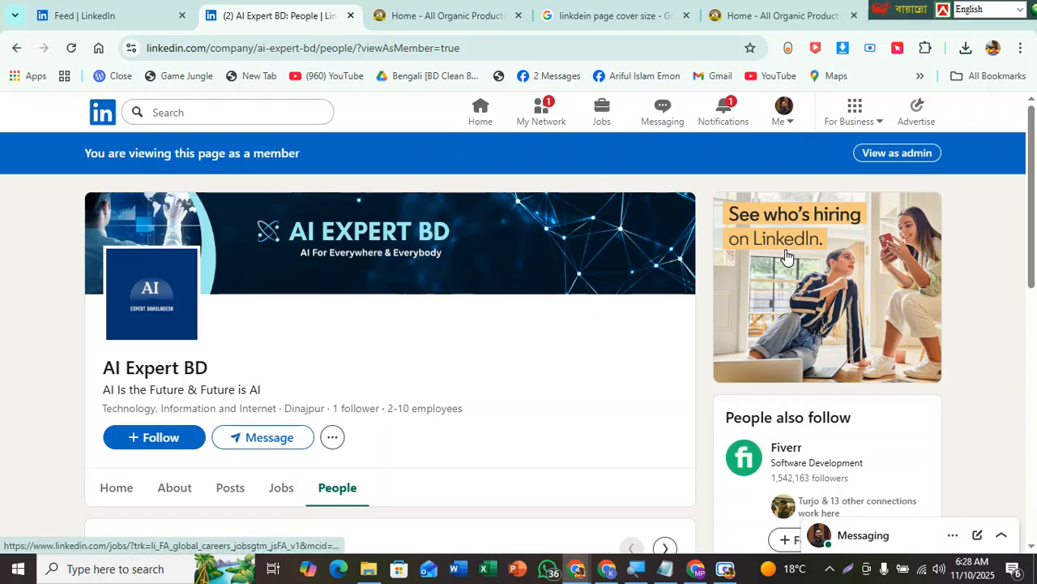
{"action": "left_click", "coordinate": [726, 571]}
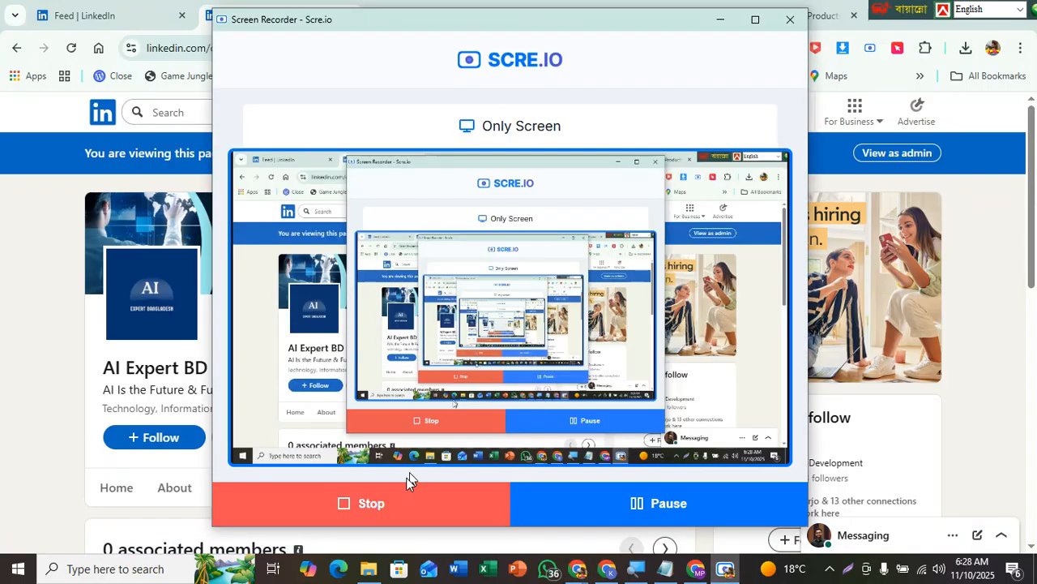